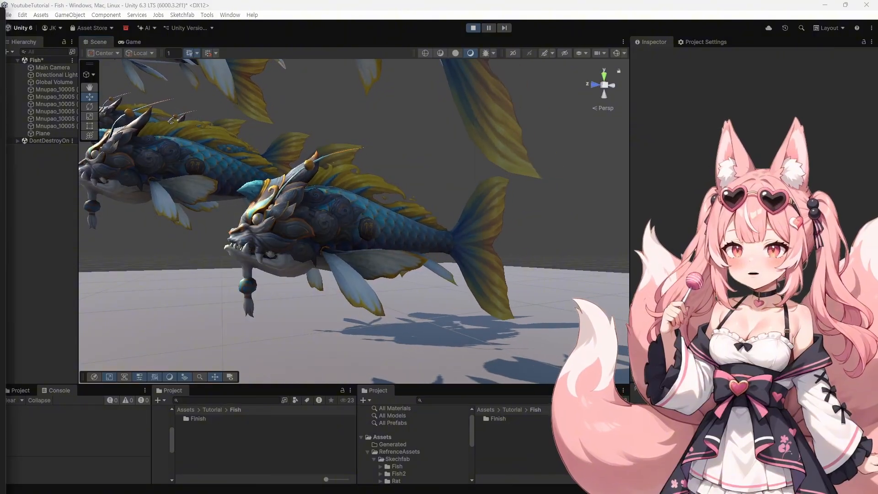
- Bring up the Gigantic Lowpoly monster fish page on Sketchfab and go to its 3D model download
mouse_move(0, 196)
left_mouse_down()
mouse_move(390, 98)
mouse_move(352, 57)
left_mouse_up()
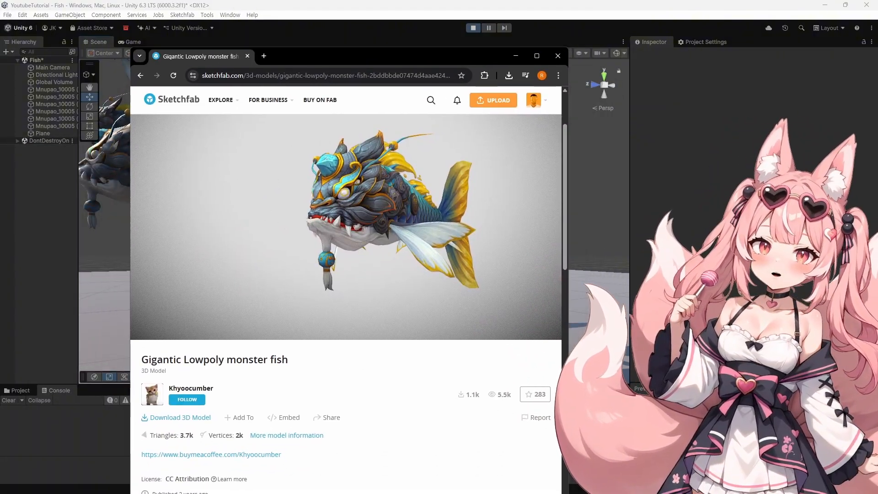
double_click(353, 57)
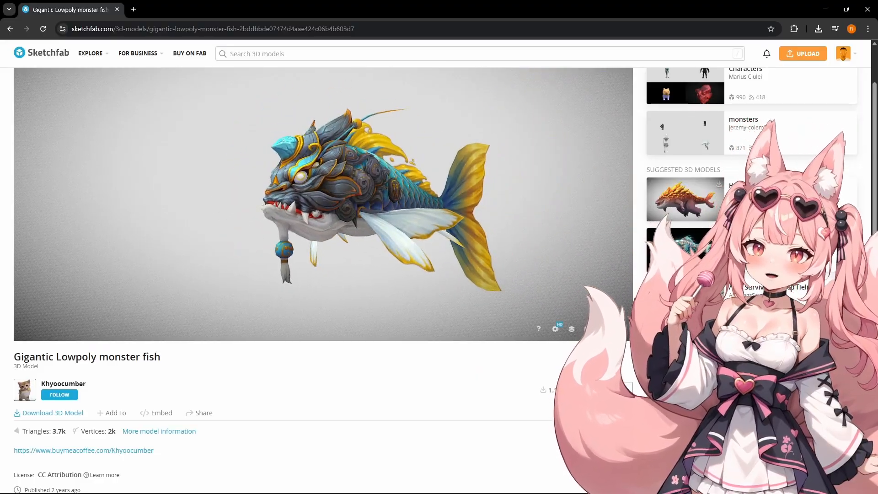
left_click(52, 414)
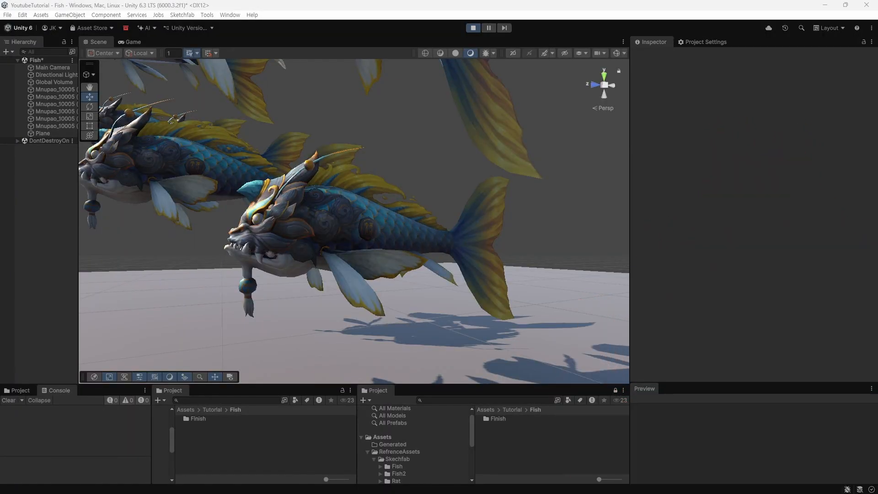
- Enlarge the project area, duplicate the front fish in the scene and move the copy along X to about -1.603
left_click_drag(348, 384, 348, 316)
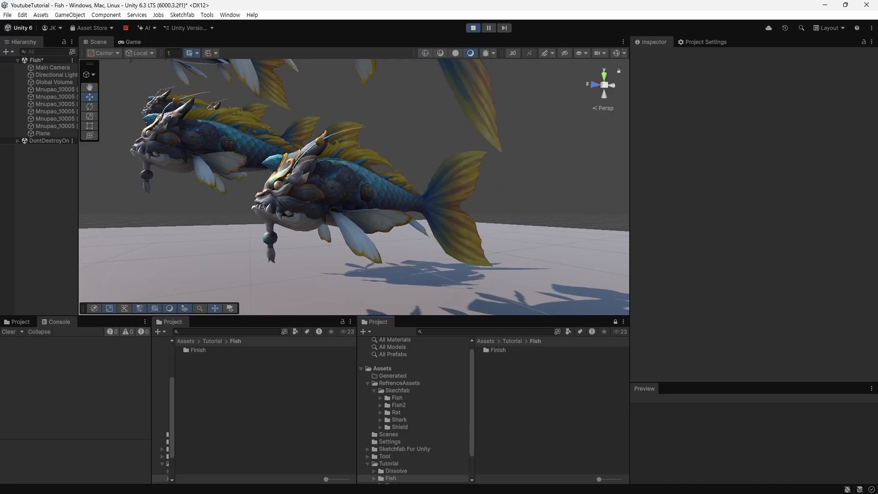
right_click_drag(412, 206, 274, 206, "alt")
left_click_drag(366, 183, 430, 233, "alt")
left_click(366, 194)
key("ctrl+d")
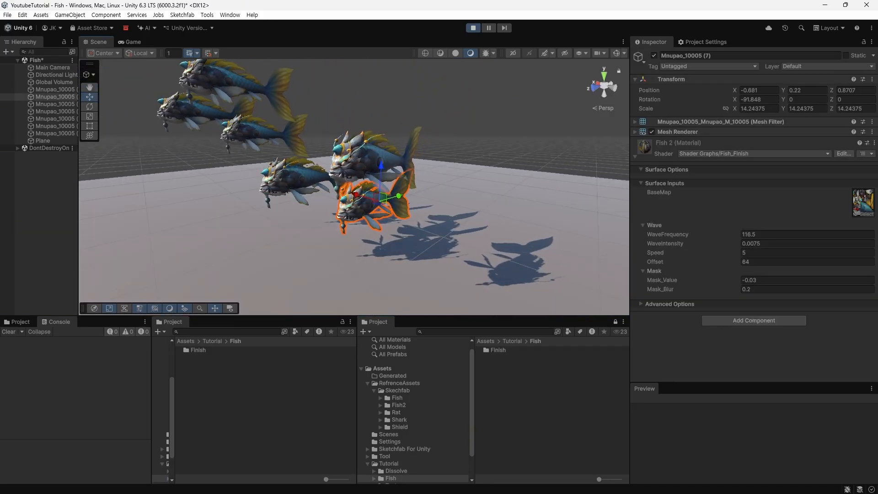
left_click_drag(349, 192, 407, 183)
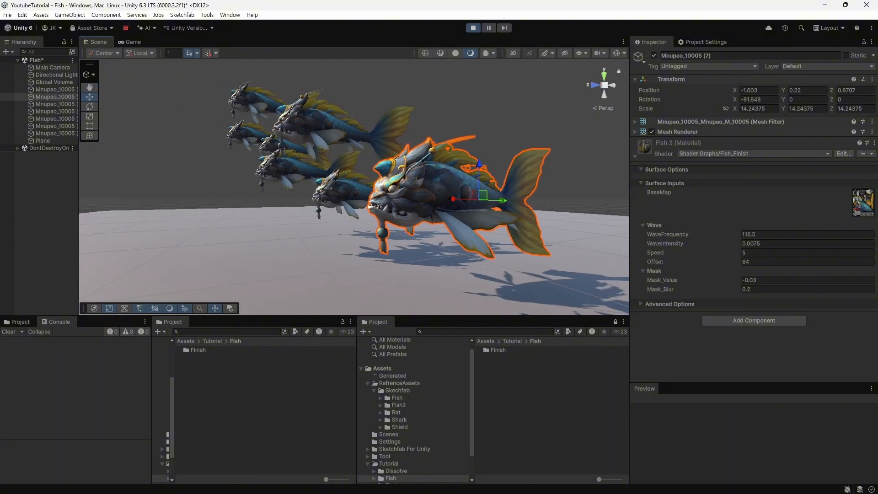
- Create a URP Lit Shader Graph named Fish in the Assets/Tutorial/Fish folder
left_click(520, 387)
right_click(520, 387)
mouse_move(594, 128)
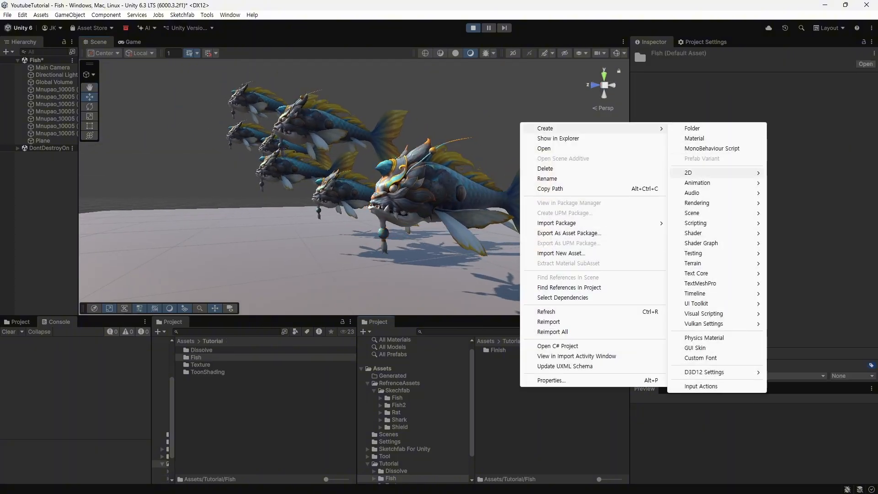
mouse_move(697, 203)
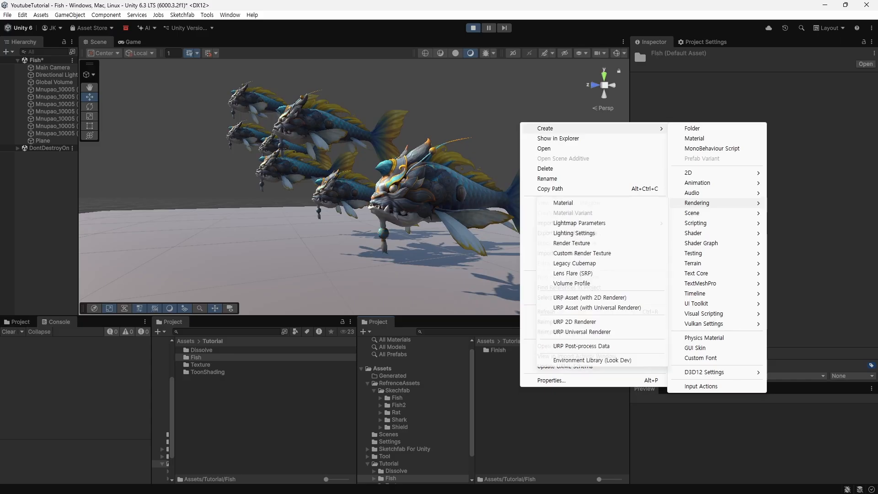
mouse_move(701, 243)
mouse_move(787, 243)
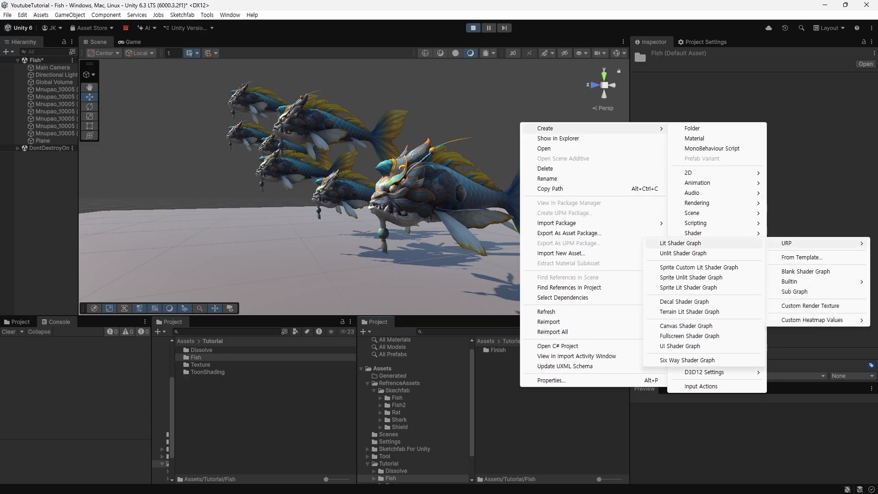
left_click(681, 242)
type("S")
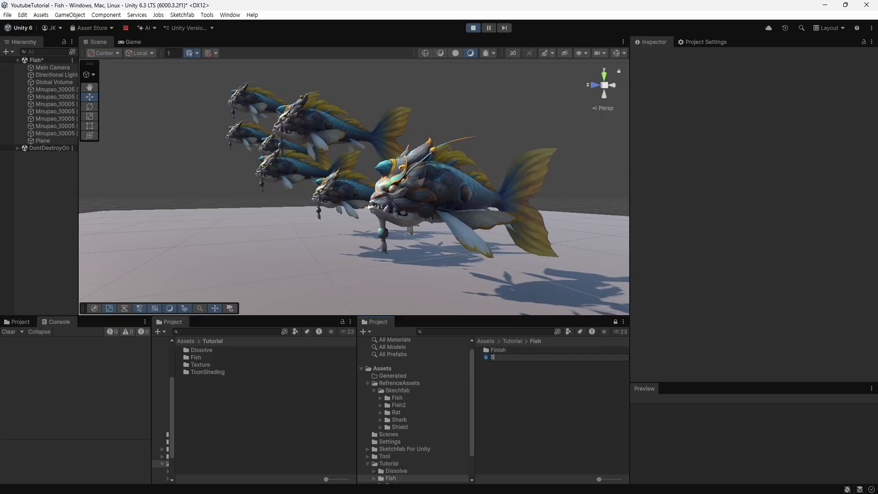
type("ish")
key("Return")
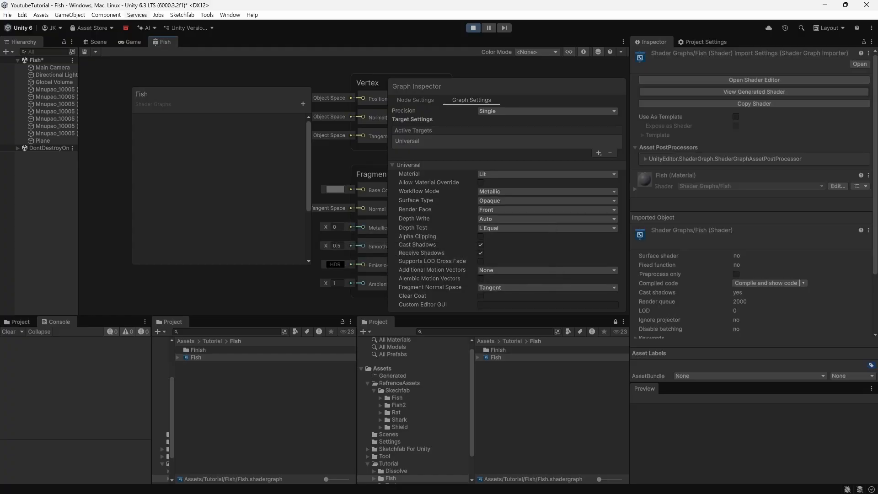
- Undock the Fish shader graph editor into its own maximized window
left_click_drag(163, 42, 227, 176)
left_click(519, 35)
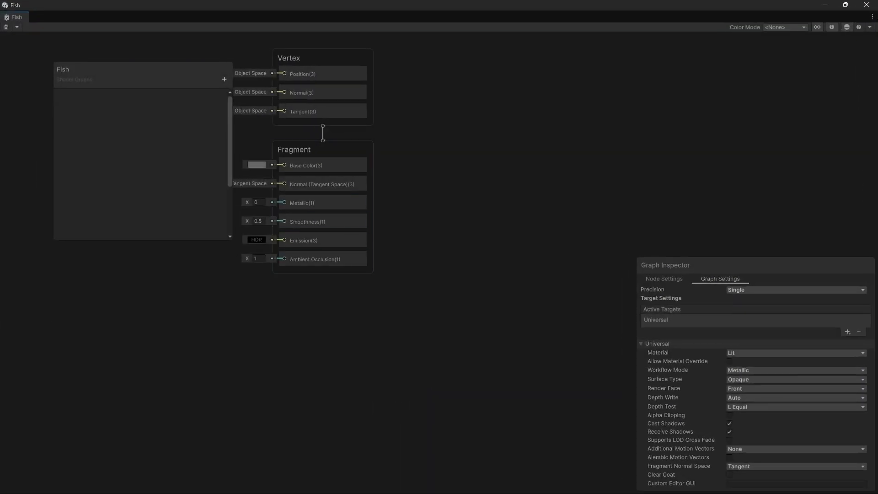
middle_click_drag(440, 330, 414, 340)
scroll(445, 336, "up", 1)
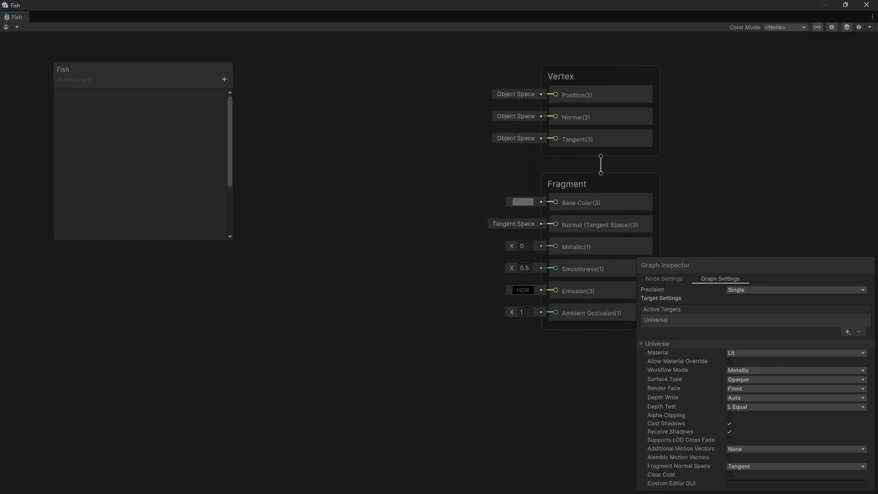
- Add a Texture 2D property named BaseMap to the Fish graph's blackboard
left_click_drag(138, 71, 106, 69)
left_click(193, 77)
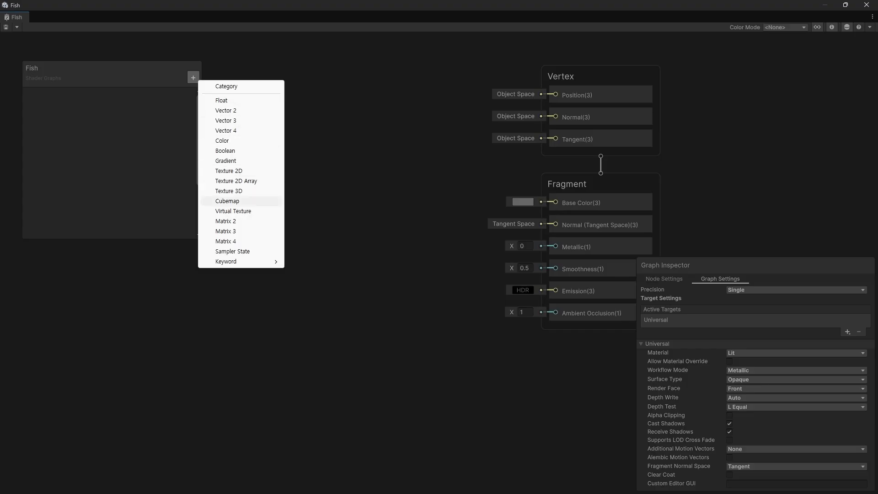
left_click(229, 170)
type("BaseMap")
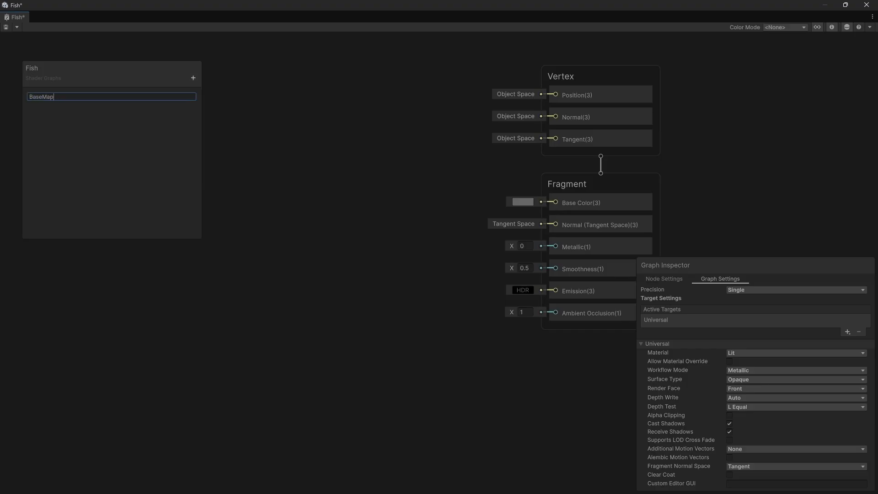
key("Return")
left_click_drag(110, 70, 105, 65)
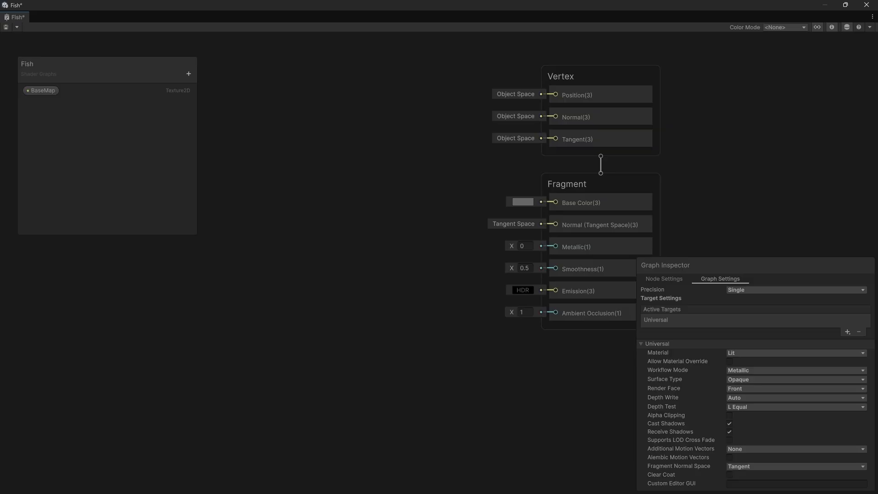
- Place the BaseMap property in the graph and add a Sample Texture 2D node
left_click_drag(41, 91, 247, 149)
left_click(284, 188)
middle_click_drag(283, 187, 330, 214)
left_click_drag(327, 182, 289, 188)
left_click(379, 233)
key("space")
type("texture sample")
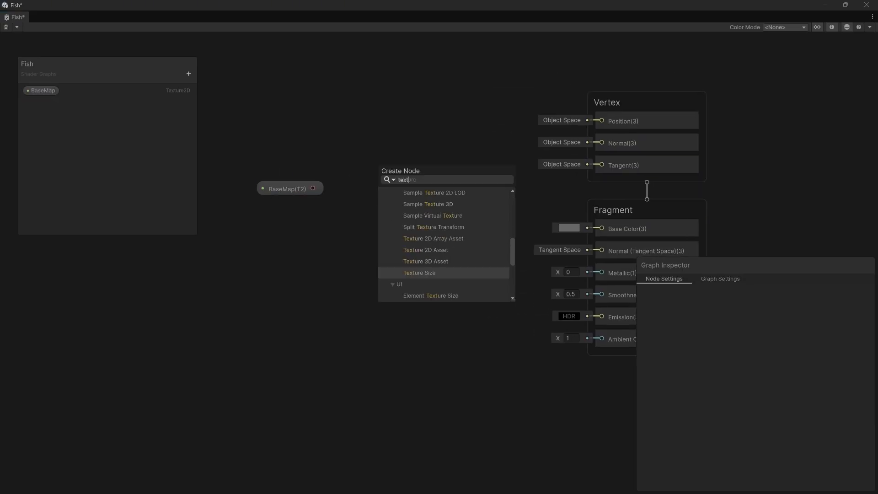
key("Return")
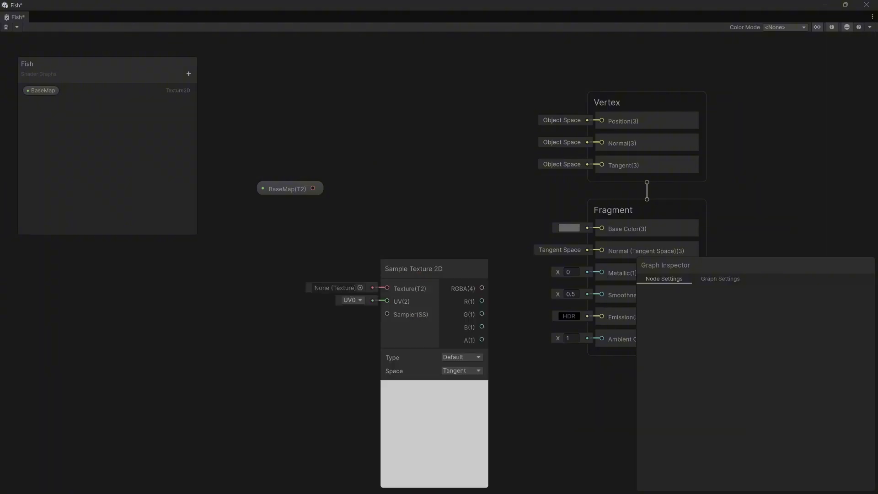
- Connect BaseMap to the Texture input of Sample Texture 2D, collapse that node's preview and arrange the two nodes side by side
left_click(292, 256)
left_click_drag(290, 188, 370, 205)
left_click(387, 324)
left_click_drag(241, 234, 246, 221)
left_click(283, 192)
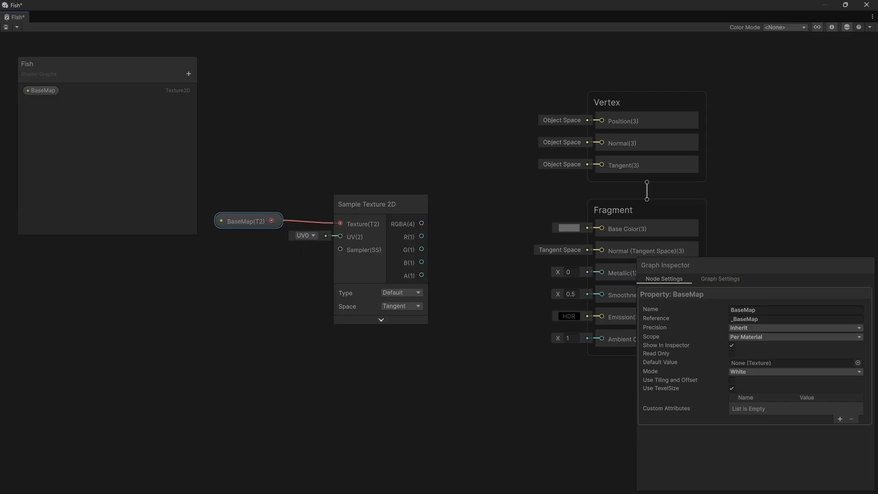
- Move the Vertex and Fragment blocks farther from Sample Texture 2D to make room between them
middle_click_drag(293, 188, 226, 211)
middle_click_drag(435, 247, 398, 219)
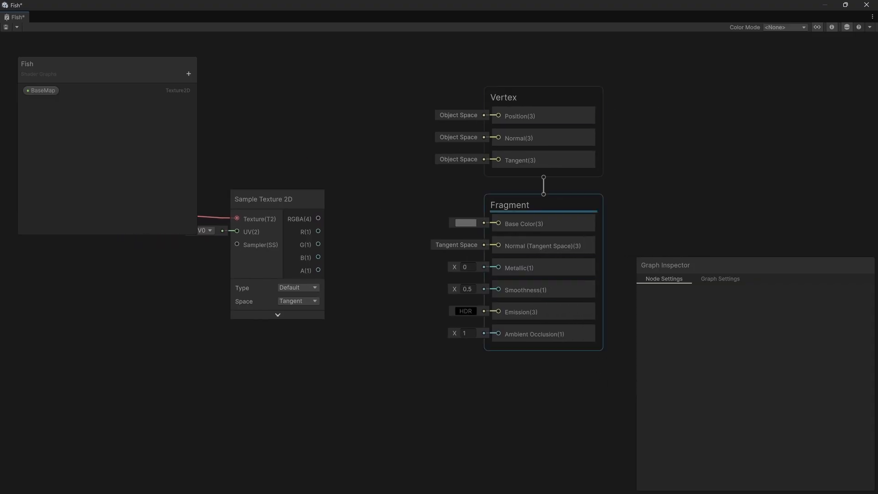
left_click_drag(726, 61, 548, 234)
left_click_drag(547, 204, 654, 204)
left_click(467, 192)
middle_click_drag(462, 192, 444, 184)
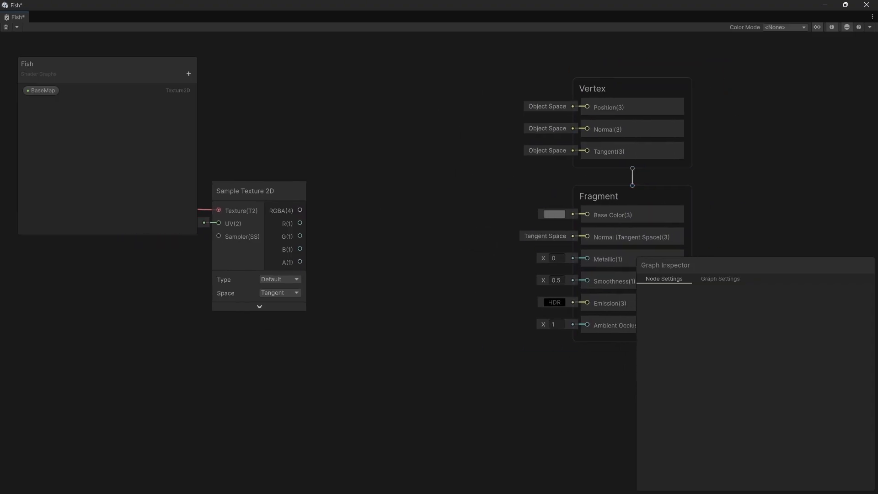
- Add a Swizzle node with the mask xyz and feed it from Sample Texture 2D's RGBA output
middle_click_drag(386, 192, 374, 184)
key("space")
type("swiz")
key("Return")
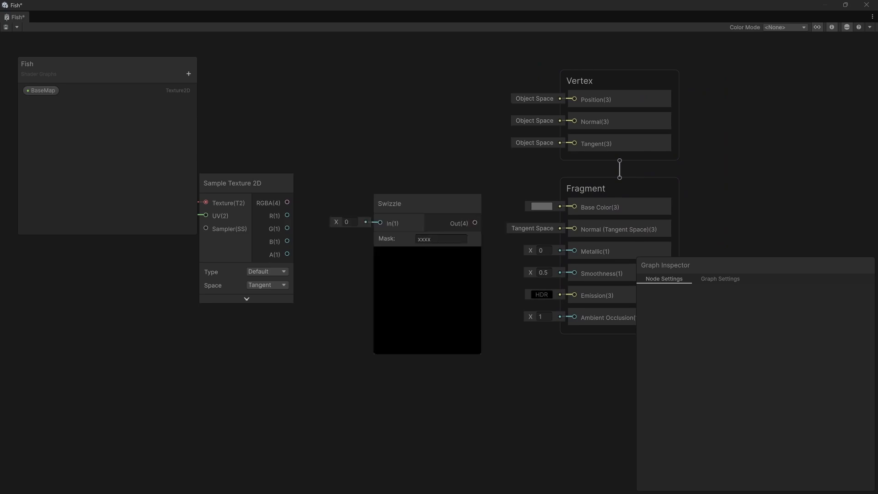
left_click_drag(287, 202, 292, 202)
left_click_drag(398, 238, 380, 223)
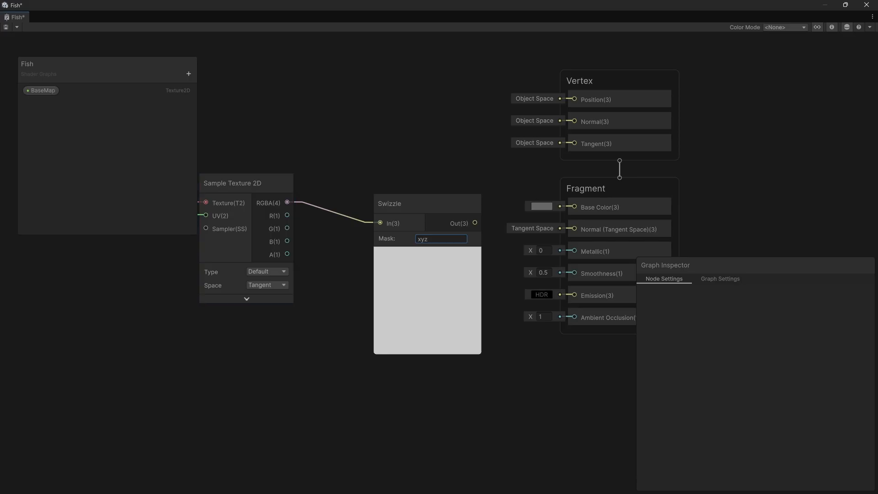
- Collapse the Swizzle preview, align the node beside Sample Texture 2D and connect its output to the fragment Base Color
left_click(428, 253)
left_click_drag(409, 204, 373, 185)
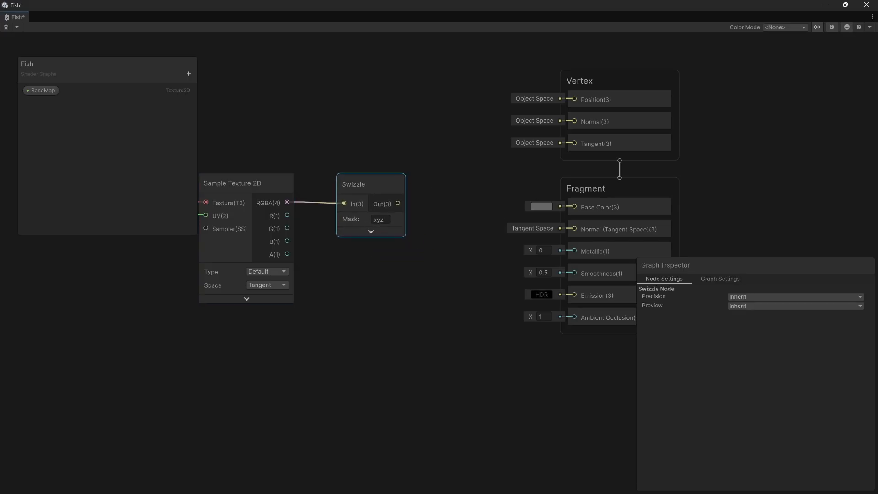
middle_click_drag(412, 255, 331, 229)
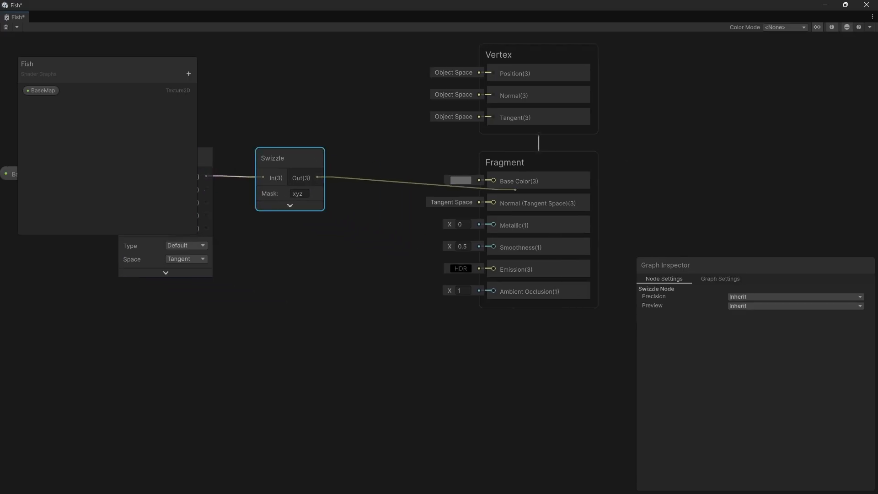
left_click_drag(515, 190, 515, 190)
left_click(402, 247)
- Enable Alpha Clipping in the graph settings and connect Sample Texture 2D's A output to the fragment Alpha
middle_click_drag(403, 247, 432, 249)
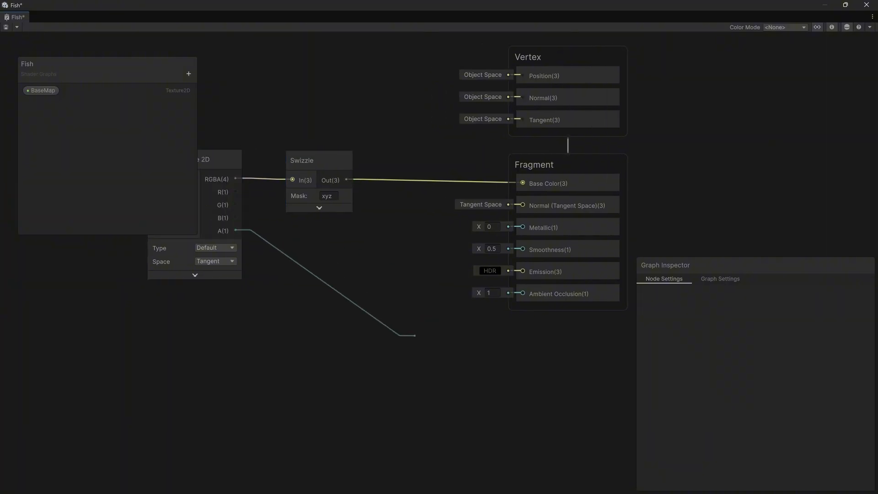
left_click_drag(414, 335, 415, 335)
key("Escape")
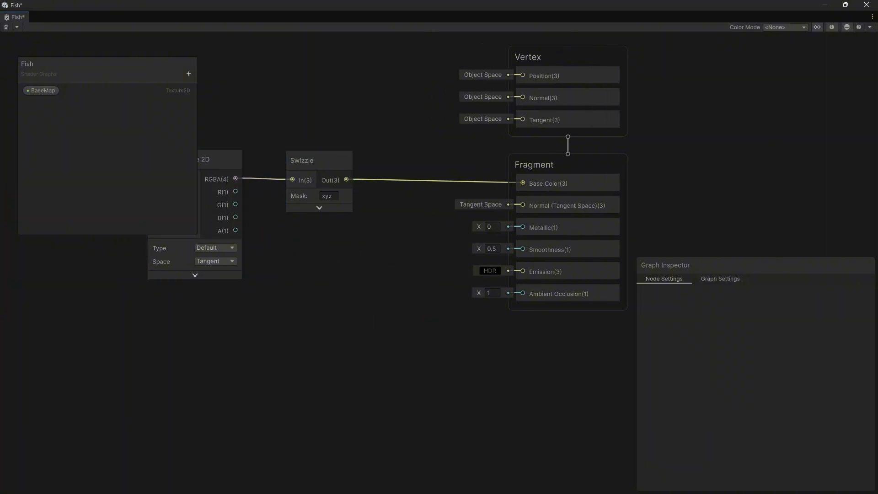
left_click(720, 279)
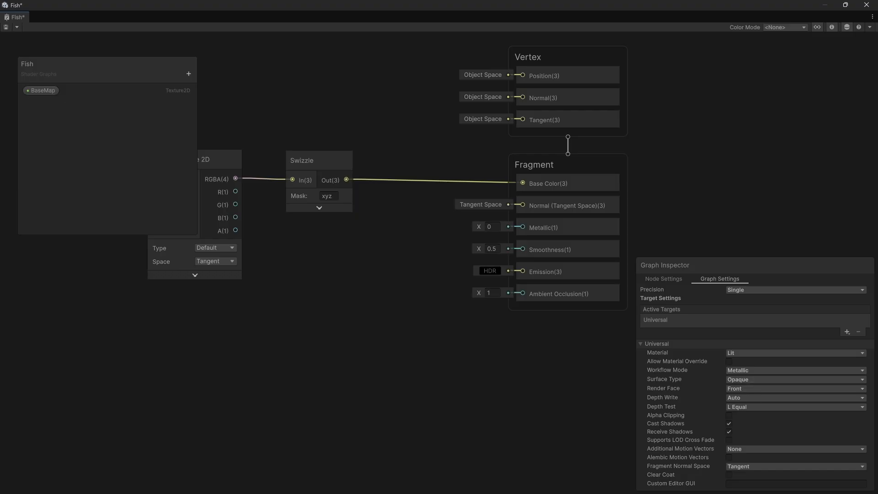
left_click(730, 416)
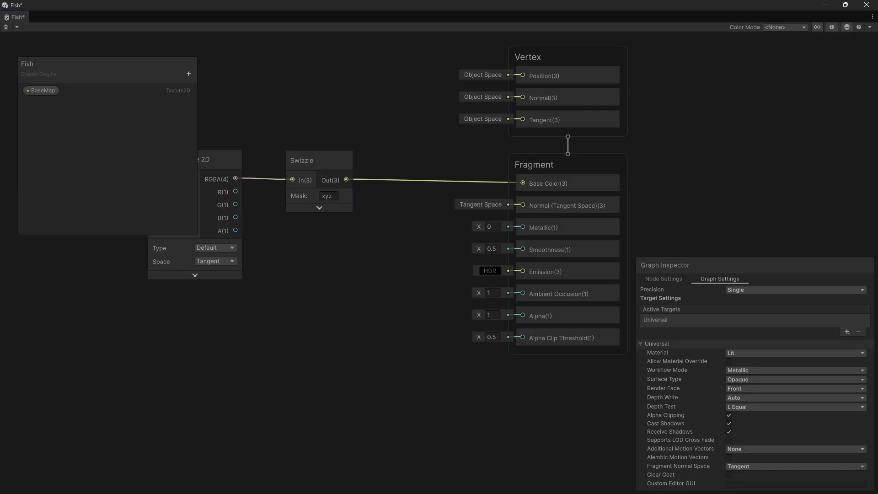
left_click_drag(235, 230, 523, 316)
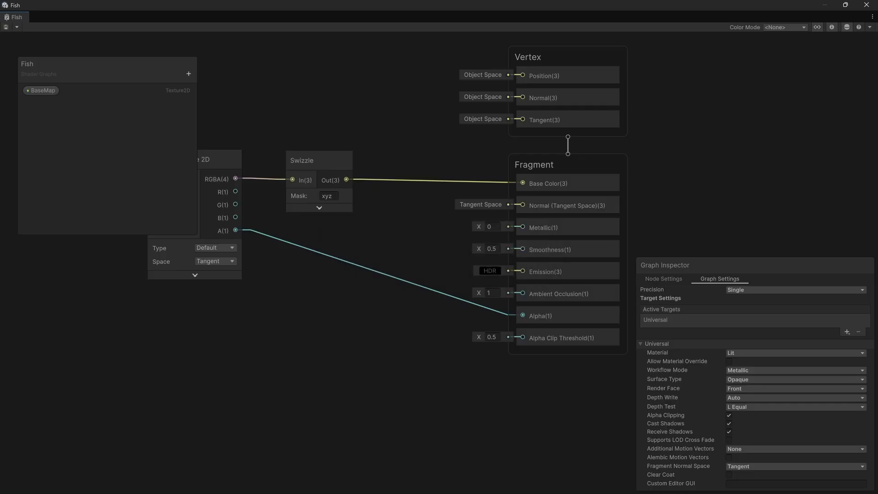
- Move the shader graph window out of the way and create a material named Fish in the Assets/Tutorial/Fish folder
left_click_drag(412, 5, 0, 85)
scroll(354, 187, "down", 4)
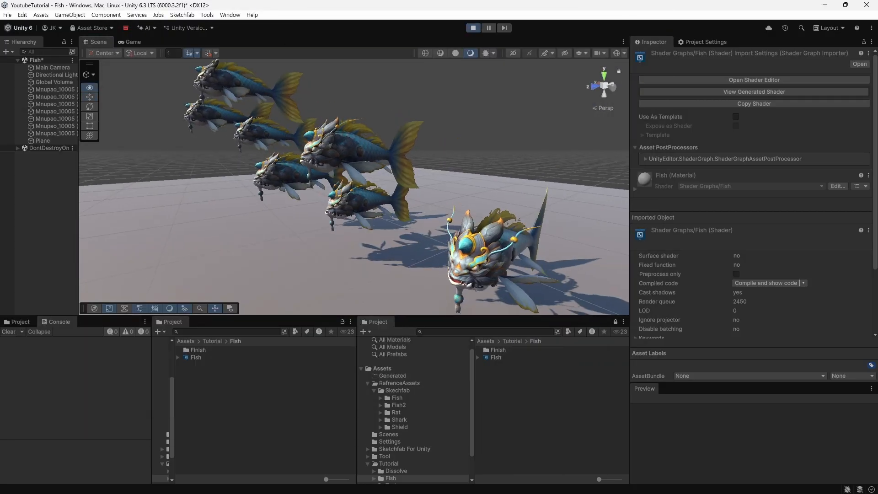
left_click_drag(439, 201, 398, 190, "alt")
right_click(523, 390)
mouse_move(561, 131)
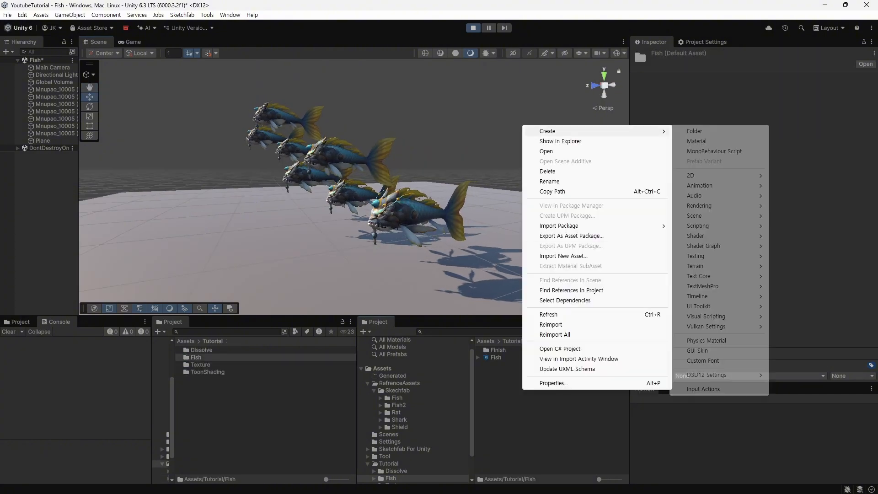
mouse_move(700, 205)
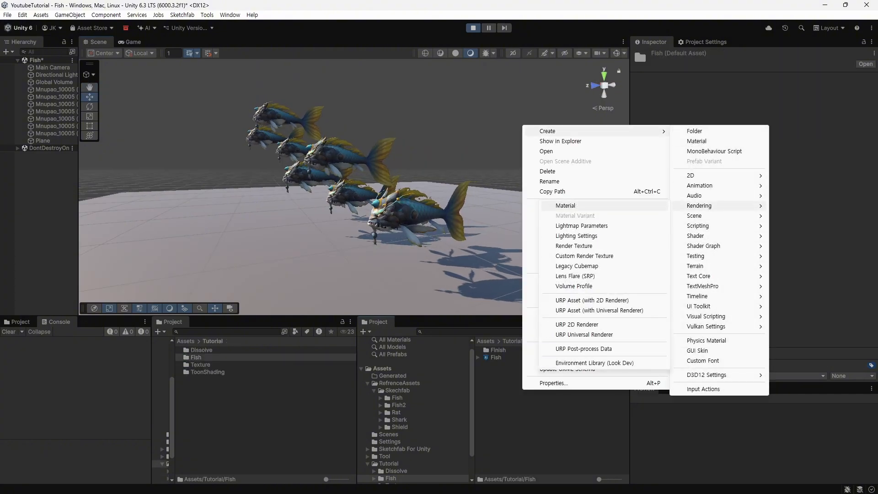
left_click(565, 205)
key("Return")
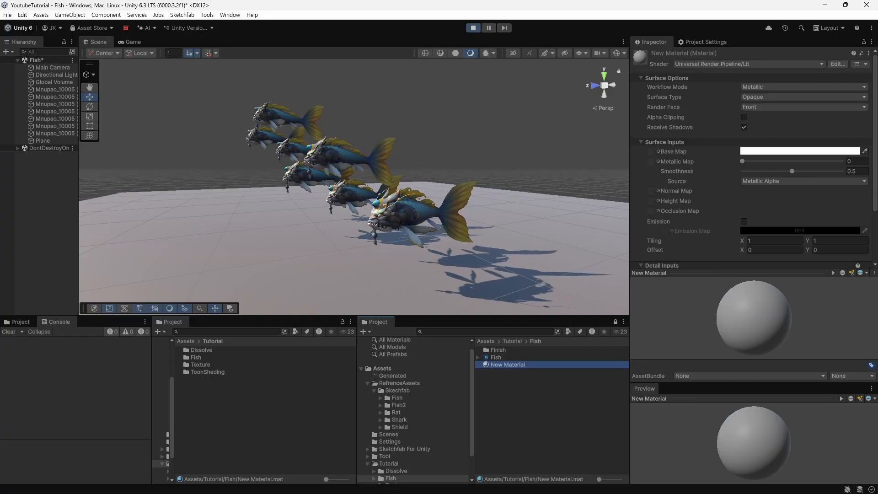
key("F2")
type("Fish")
key("Return")
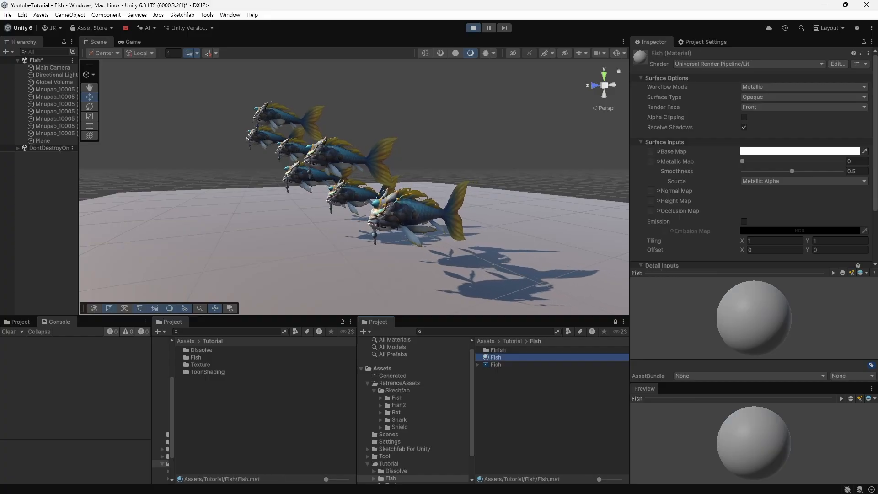
- Apply the Fish material to the frontmost fish model and select that fish in the scene
left_click(485, 345)
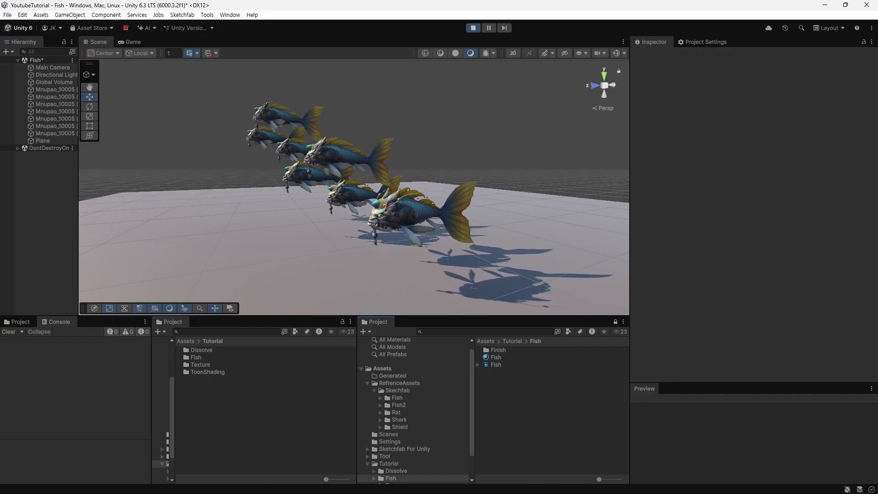
left_click_drag(496, 357, 458, 182)
left_click(414, 212)
left_click(503, 156)
left_click_drag(503, 156, 496, 172, "alt")
scroll(458, 183, "up", 3)
left_click(430, 197)
left_click_drag(430, 197, 373, 208, "alt")
scroll(389, 210, "up", 3)
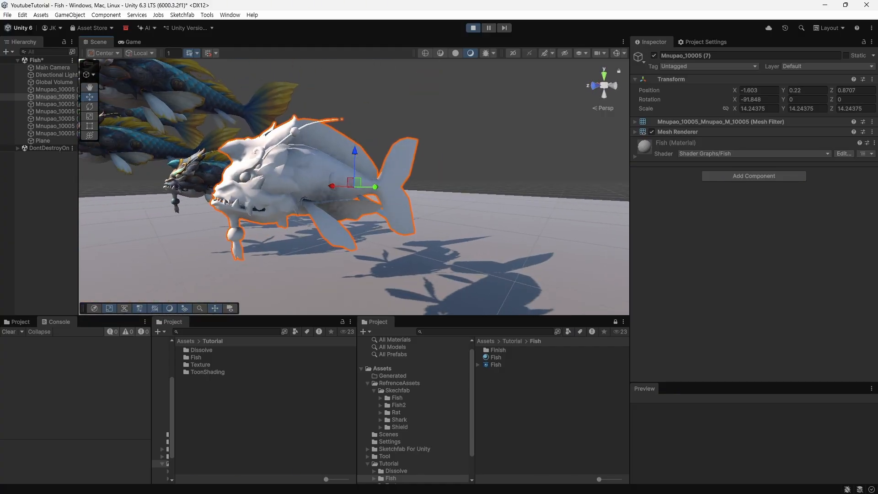
- Find the BaseMap texture used by a finished fish and assign Mnupao_T_10005 to the frontmost fish's Fish material as its BaseMap
left_click(635, 156)
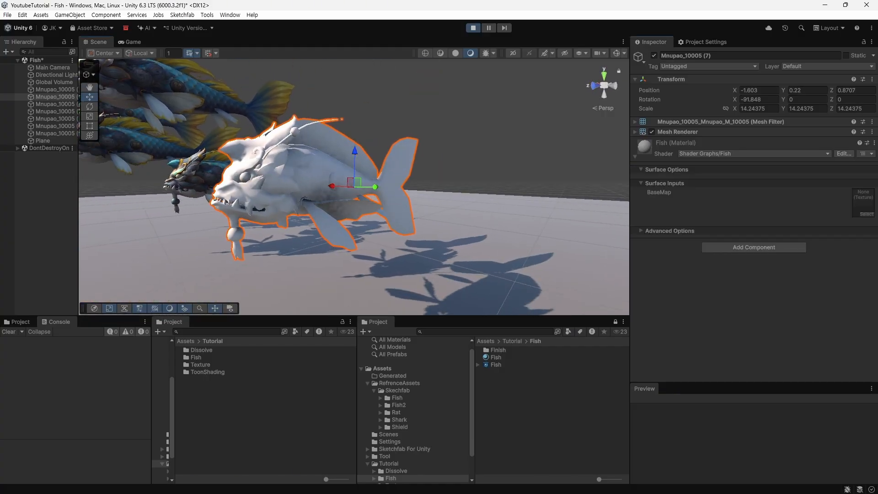
left_click(201, 89)
left_click(635, 156)
left_click(862, 201)
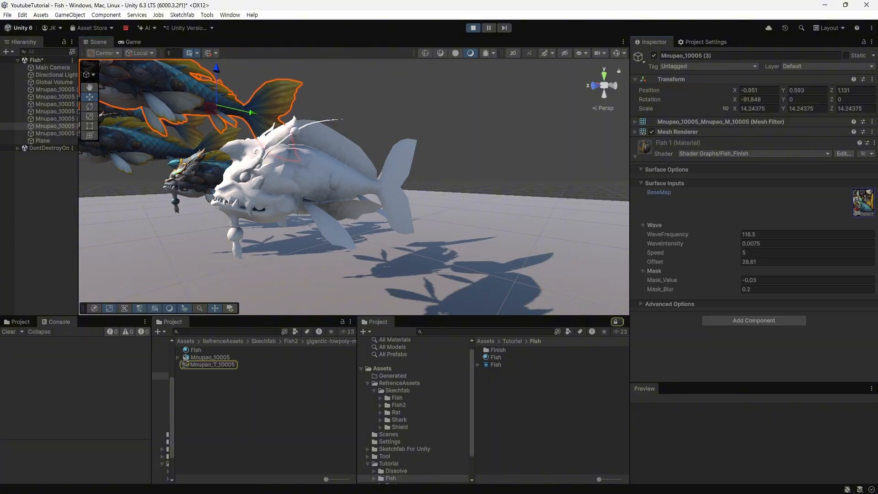
left_click(297, 179)
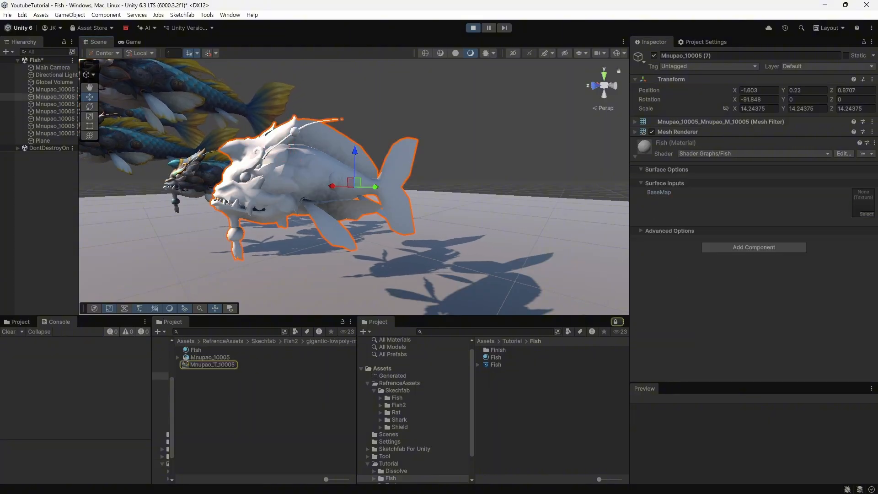
left_click_drag(212, 364, 863, 203)
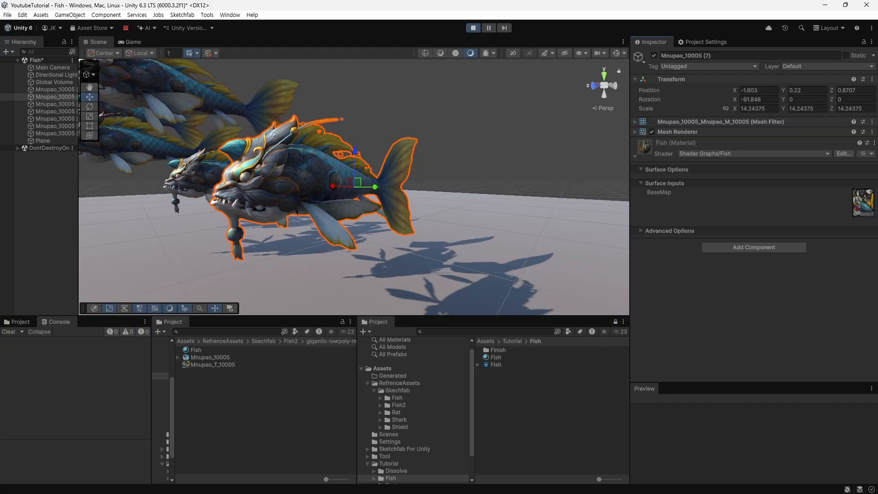
- Open the Fish shader for editing from the frontmost fish's material and maximize the shader graph window
left_click(494, 133)
left_click_drag(485, 137, 686, 137, "alt")
left_click_drag(558, 169, 320, 176, "alt")
left_click(316, 178)
right_click(669, 146)
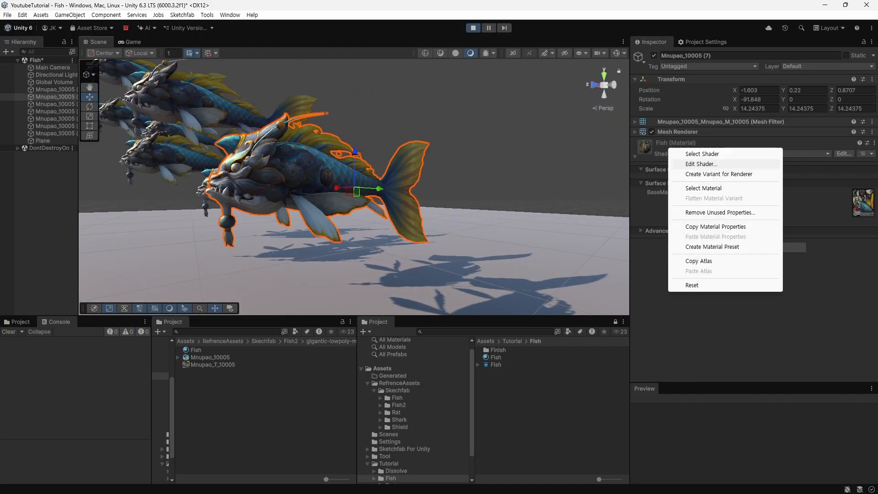
left_click(697, 165)
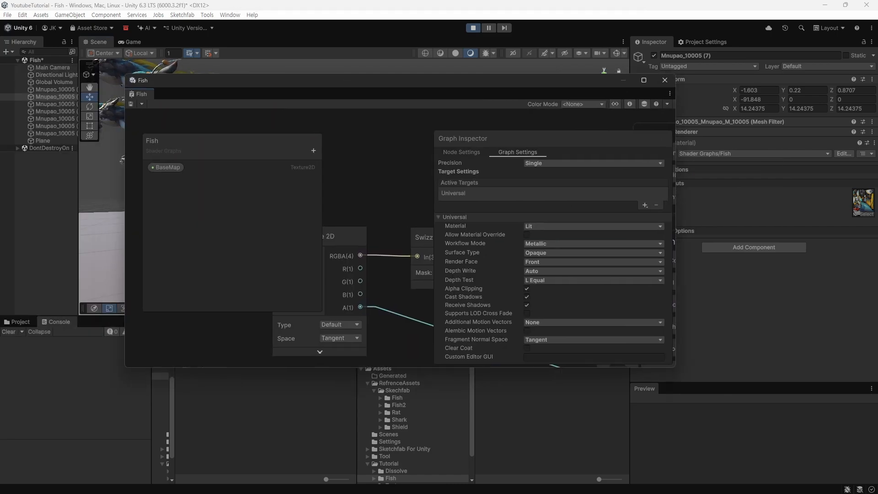
double_click(346, 77)
middle_click_drag(347, 238, 522, 278)
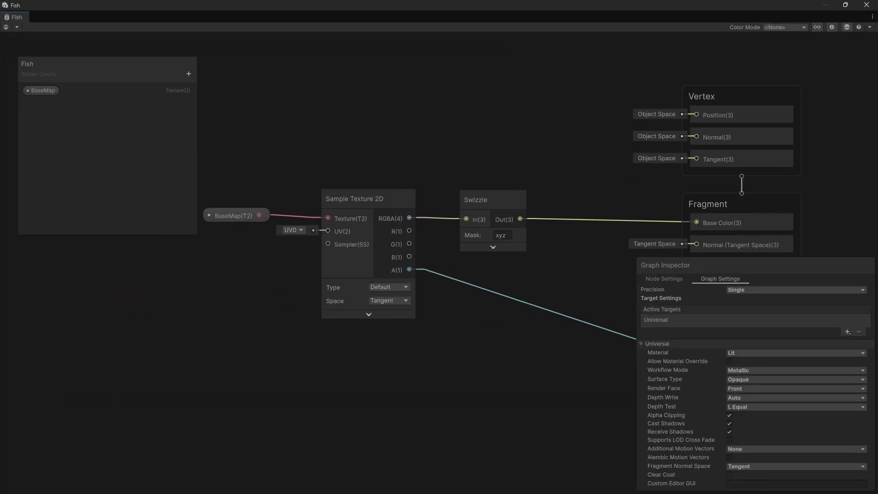
- Move the Vertex and Fragment blocks farther away from the Swizzle node to make room for new nodes
middle_click_drag(739, 97, 439, 122)
scroll(439, 122, "down", 2)
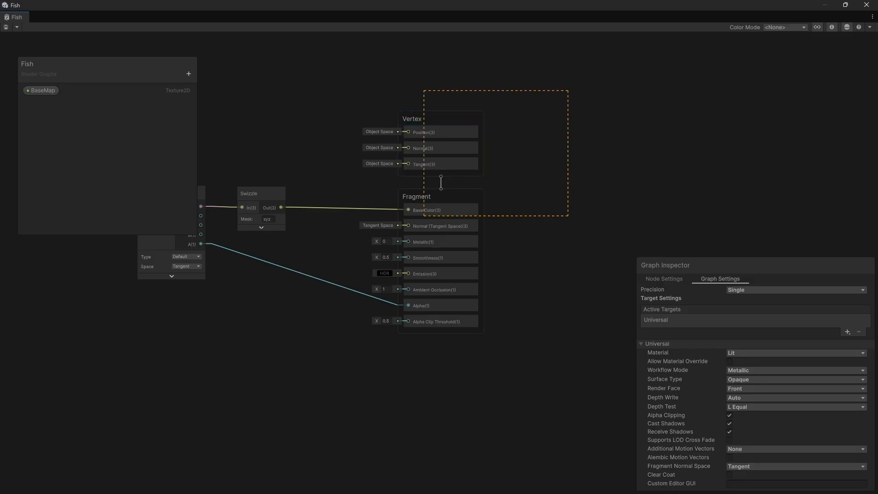
left_click_drag(424, 216, 653, 199)
left_click(556, 169)
middle_click_drag(544, 160, 646, 199)
- Add a category named Wave to the Fish graph's Blackboard
left_click(188, 74)
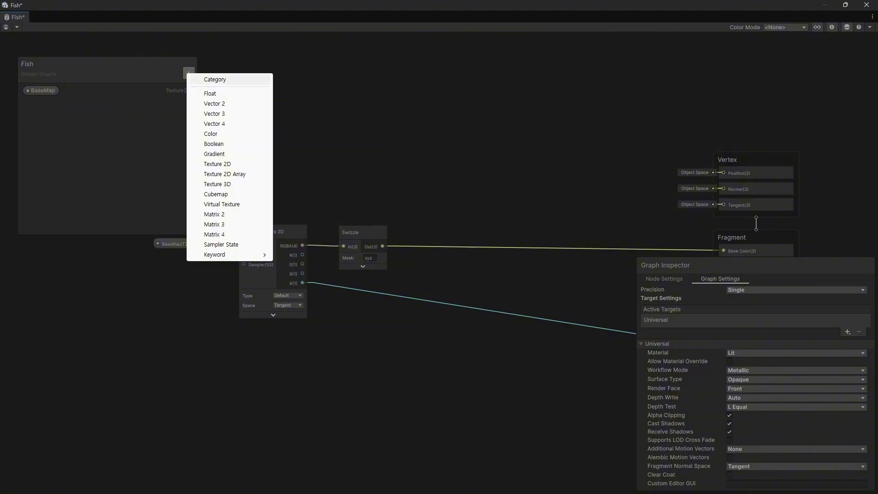
left_click(215, 79)
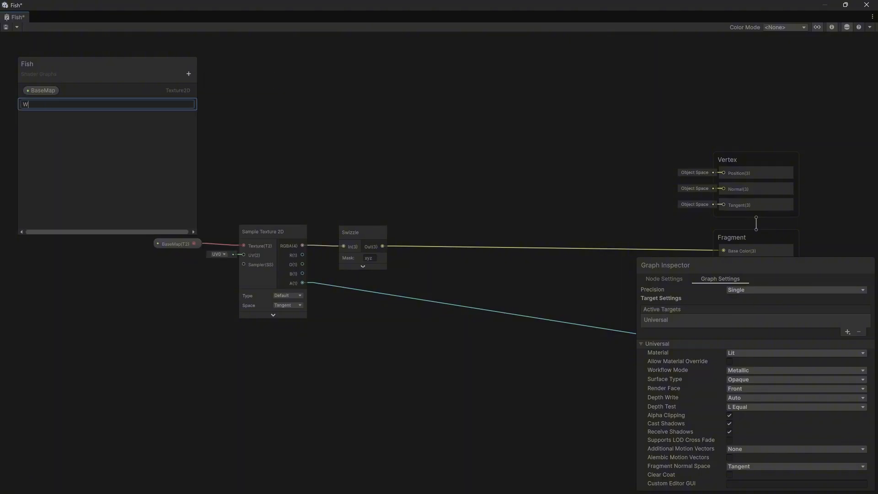
type("Wave")
key("Return")
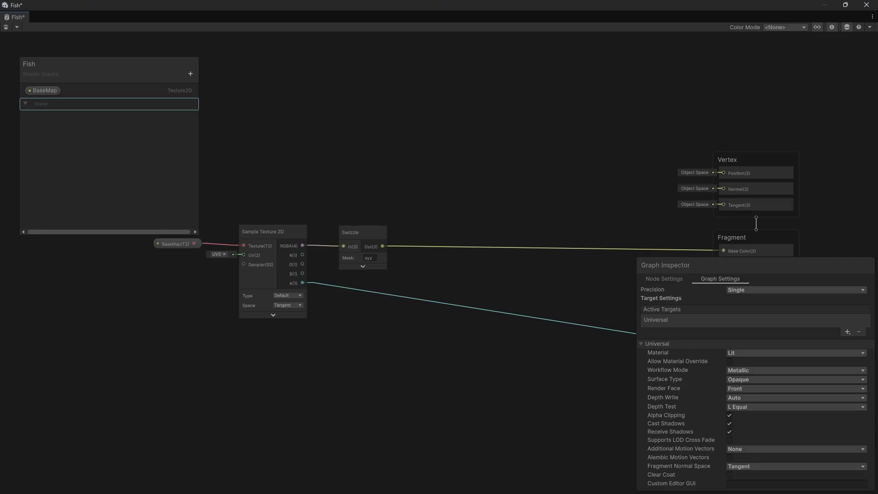
- Add two Float properties named Wave_Frequency and Wave_Intensity to the Wave category
left_click(190, 73)
left_click(215, 97)
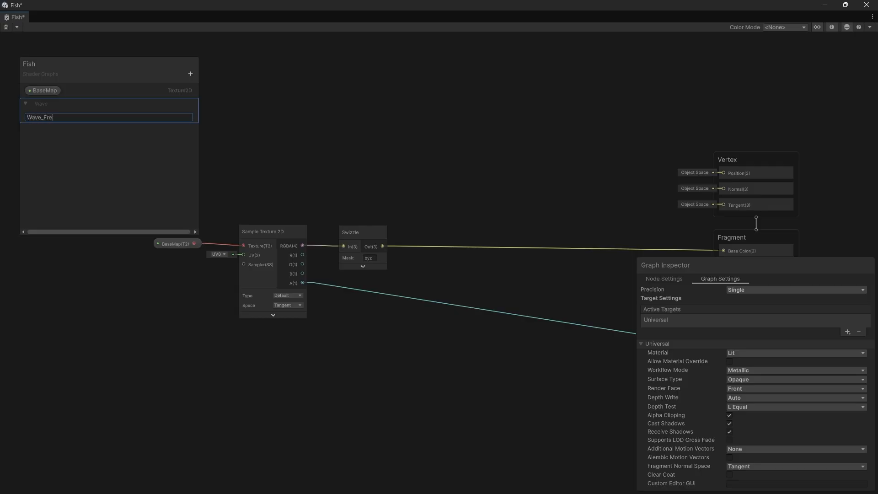
type("Wave_Frequency")
key("Return")
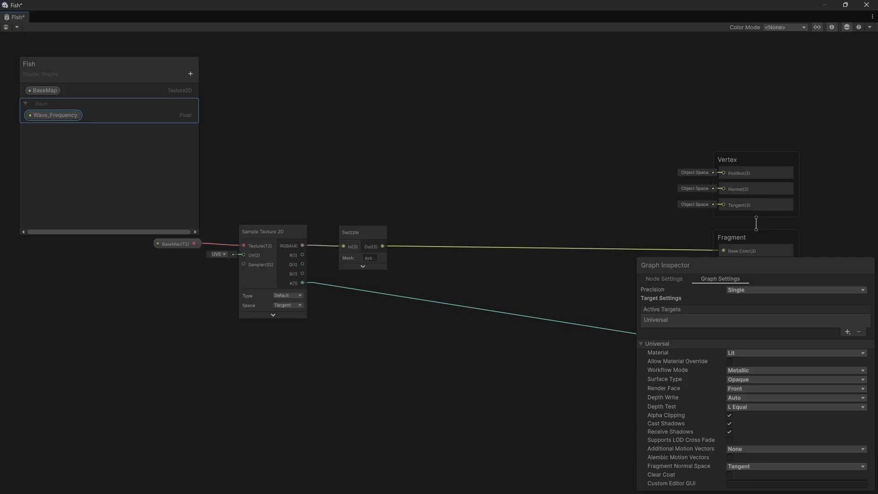
left_click(191, 73)
left_click(215, 97)
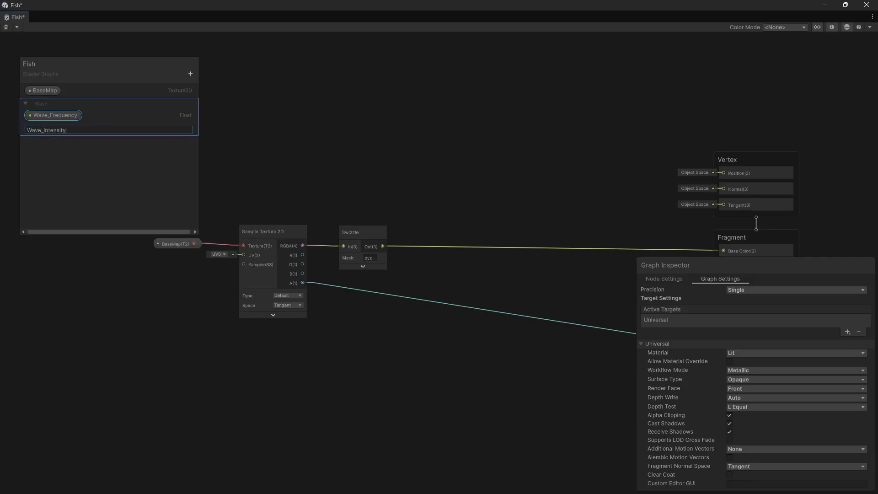
type("Wave_Intensity")
key("Return")
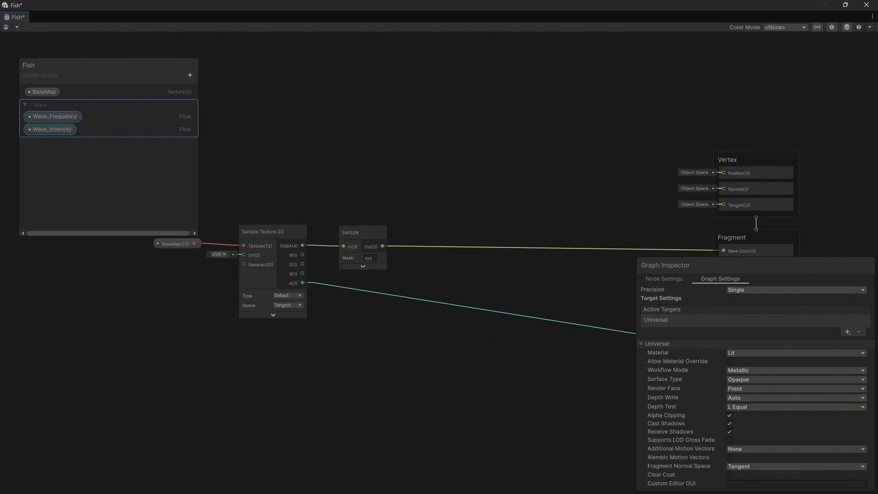
- Add two more Float properties named Wave_Speed and Wave_Offset to the Wave category
left_click(191, 75)
left_click(217, 96)
type("Wav")
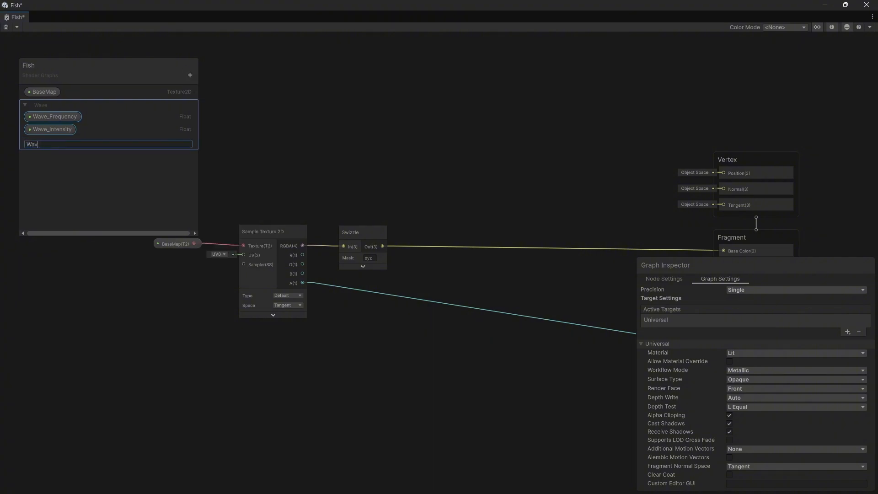
type("e_Speed")
key("Return")
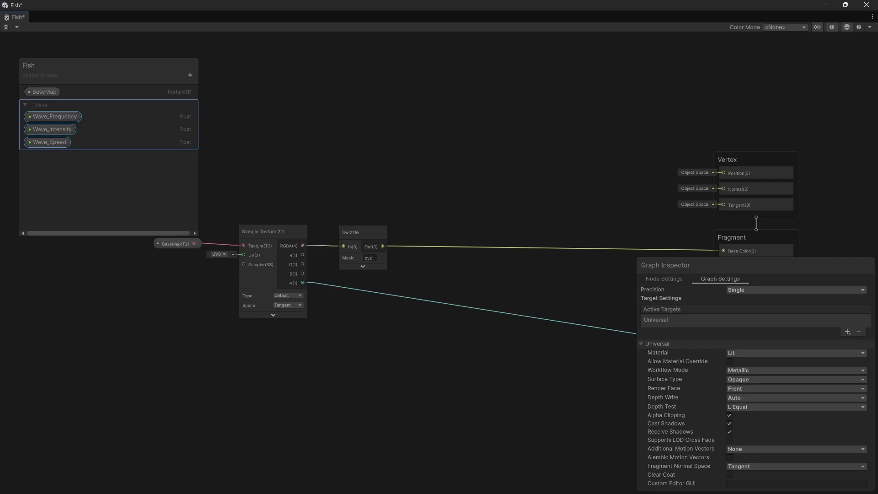
left_click(190, 75)
left_click(225, 92)
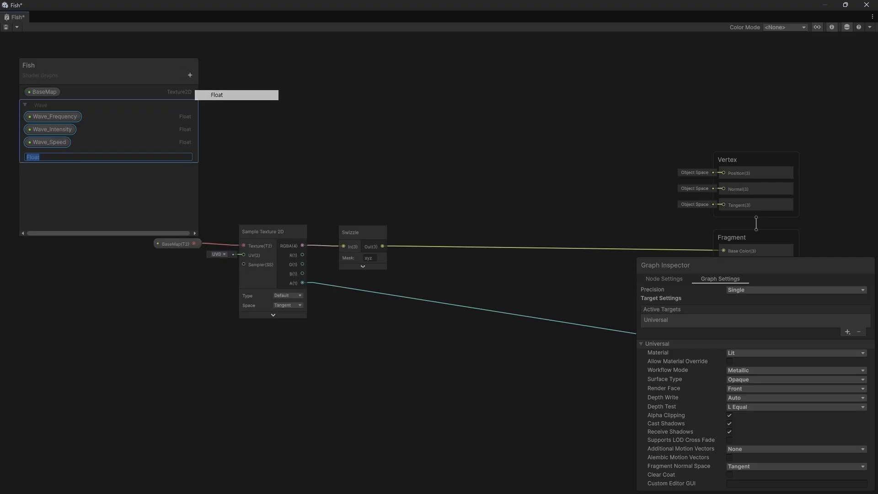
type("Wave_Offse")
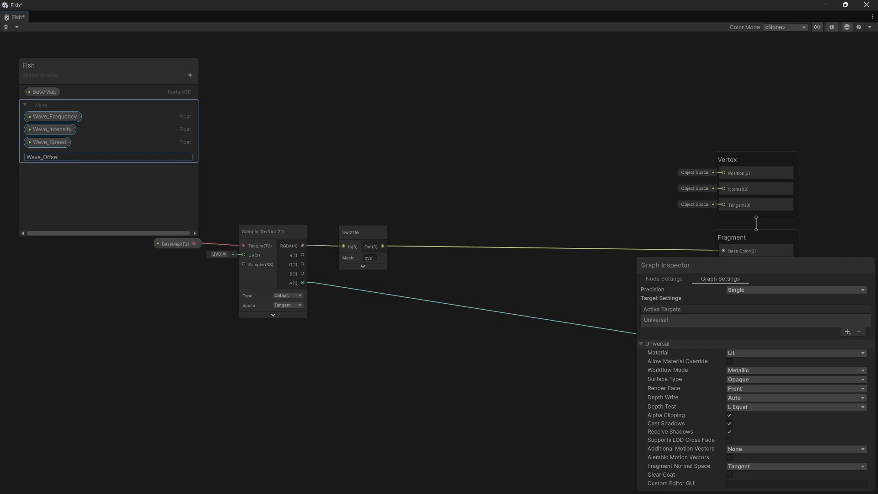
type("t")
key("Return")
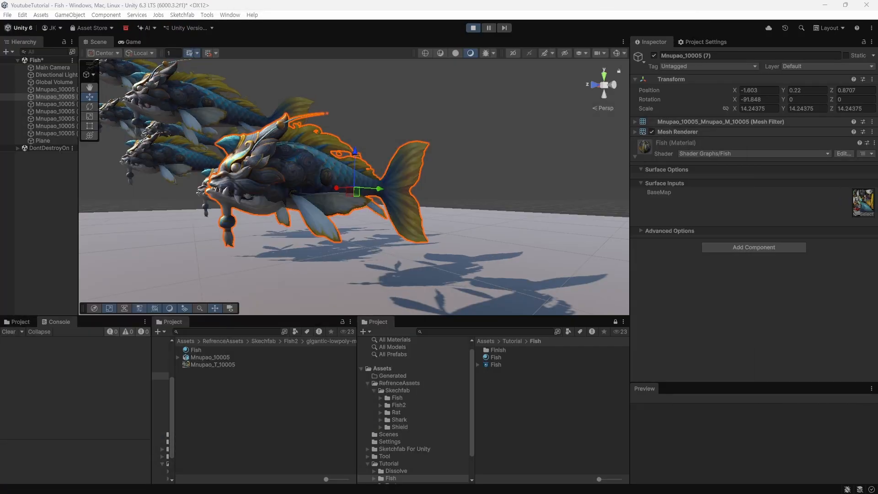
left_click_drag(348, 183, 423, 251, "alt")
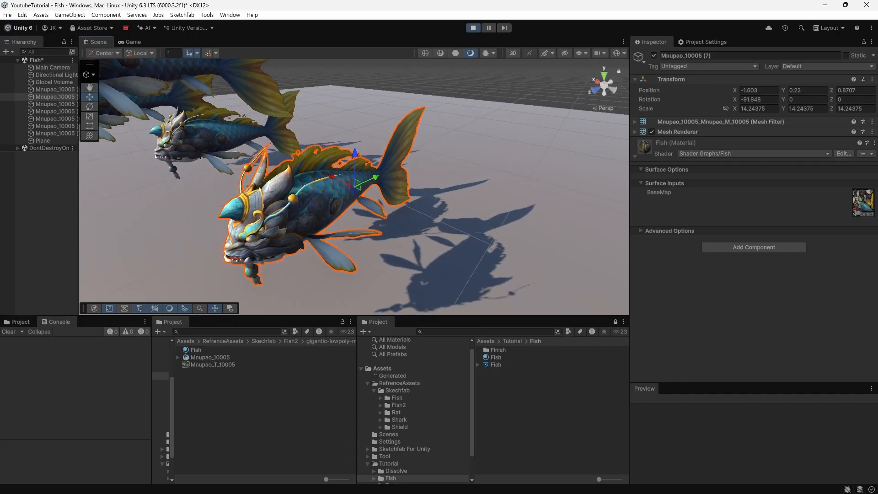
left_click_drag(366, 183, 320, 206, "alt")
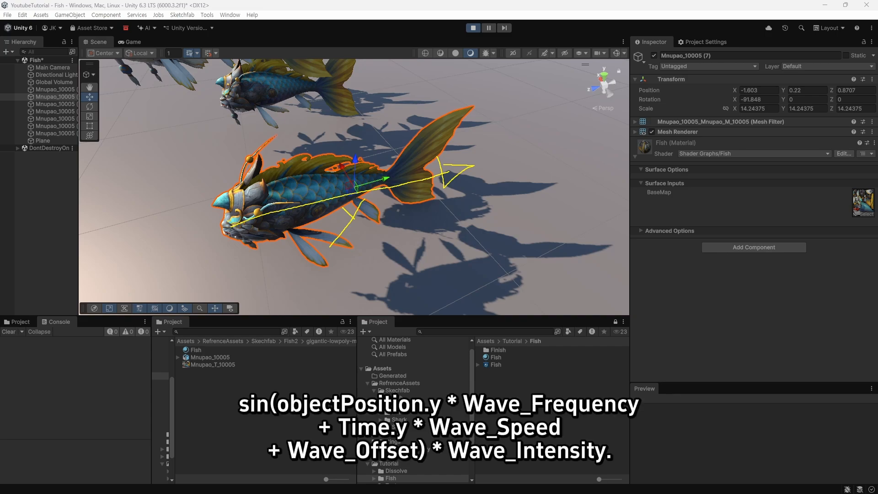
left_click_drag(348, 206, 402, 142, "alt")
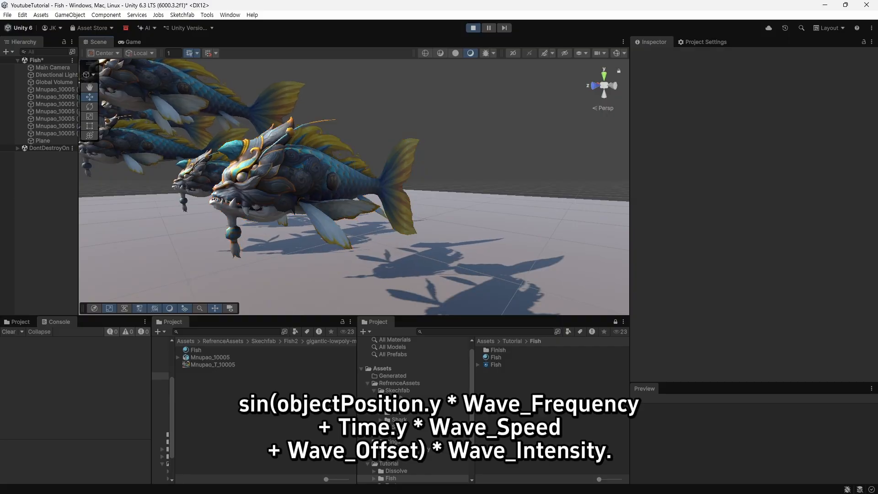
- Bring the Fish shader graph back into view in a maximized window with free canvas above the texture nodes
left_click_drag(526, 151, 510, 126)
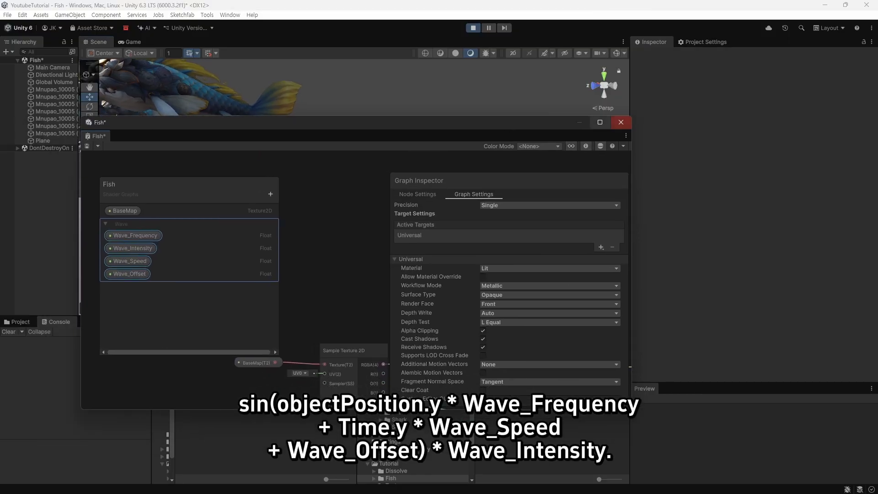
left_click(604, 123)
middle_click_drag(540, 183, 470, 253)
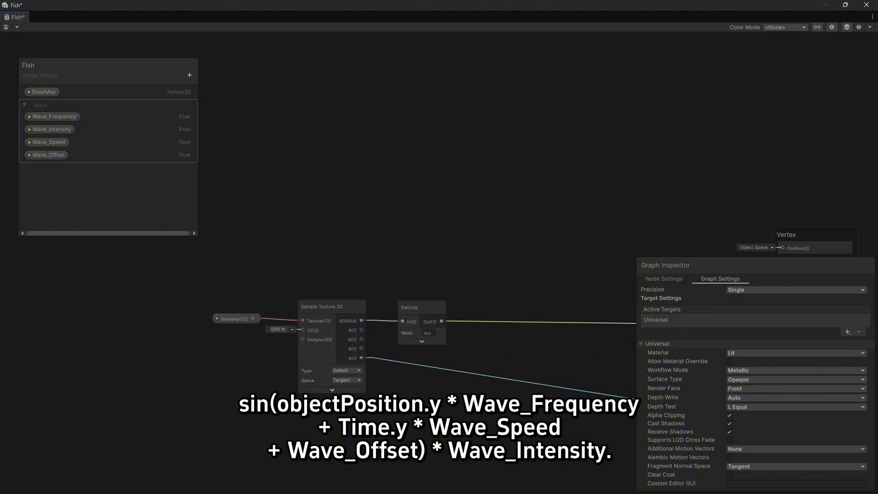
- Add a Position node above the Sample Texture 2D node and set its Space to Object
key("space")
type("object")
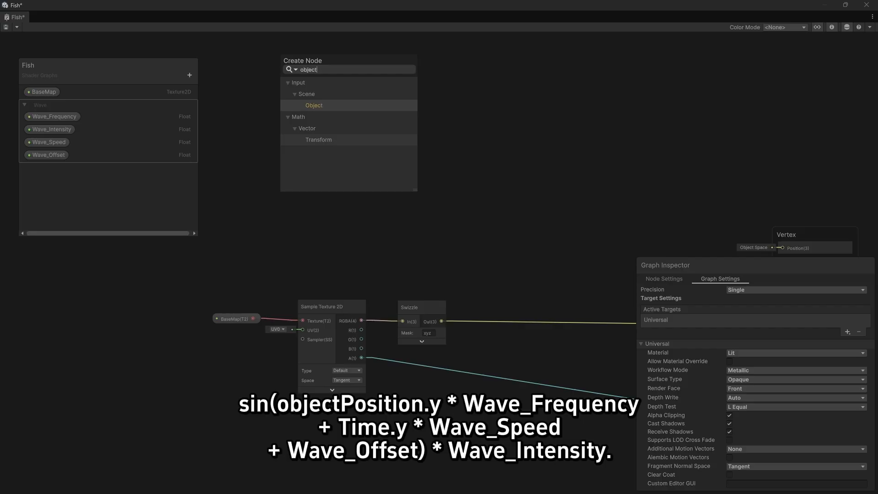
key("BackSpace")
key("BackSpace")
key("BackSpace")
key("BackSpace")
key("BackSpace")
type("posi")
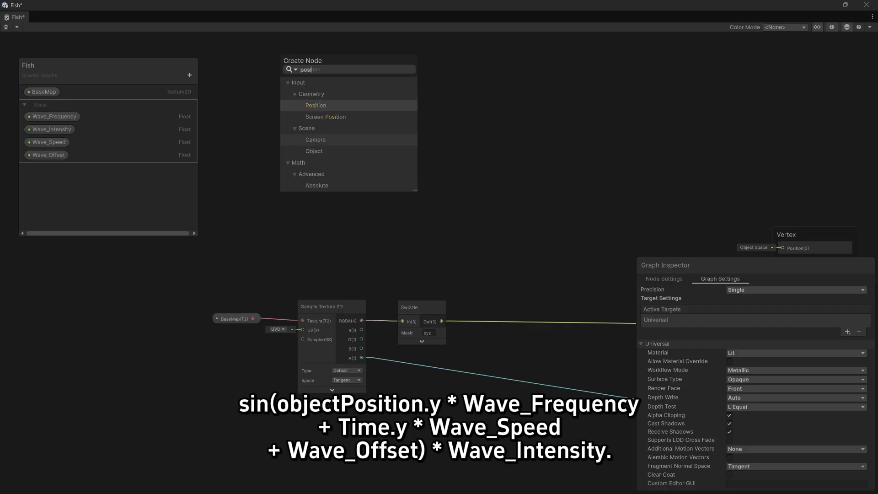
key("Return")
left_click(341, 183)
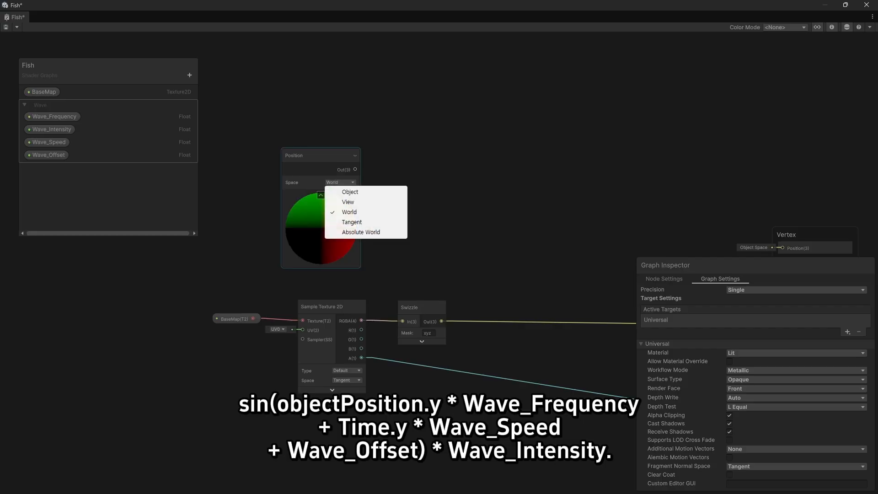
left_click(350, 192)
- Place the Position node beside the Blackboard and feed its output into a new Swizzle node with the mask y
left_click_drag(311, 156, 374, 110)
type("swi")
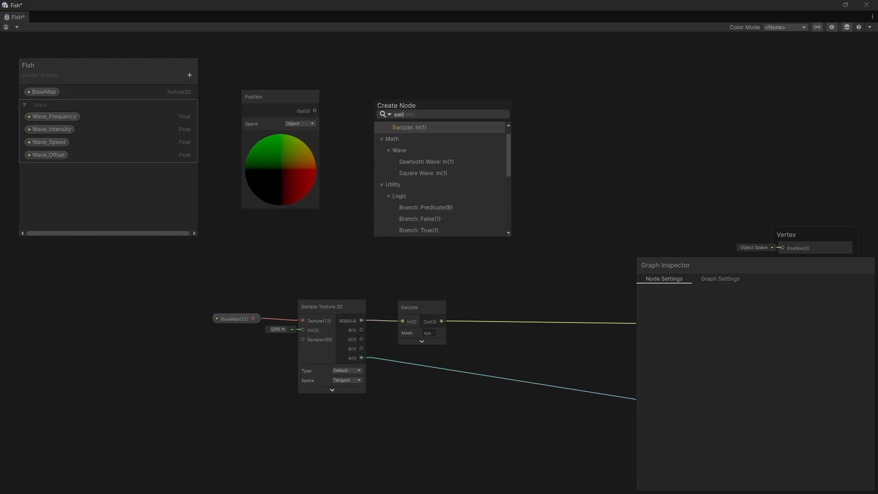
key("Return")
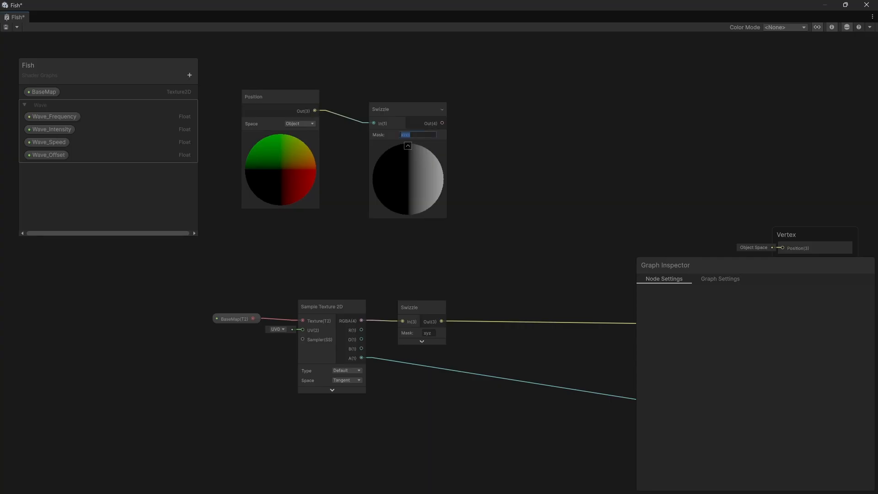
key("Return")
- Collapse the new Swizzle node's preview and align the node with the Position node's output
left_click(409, 145)
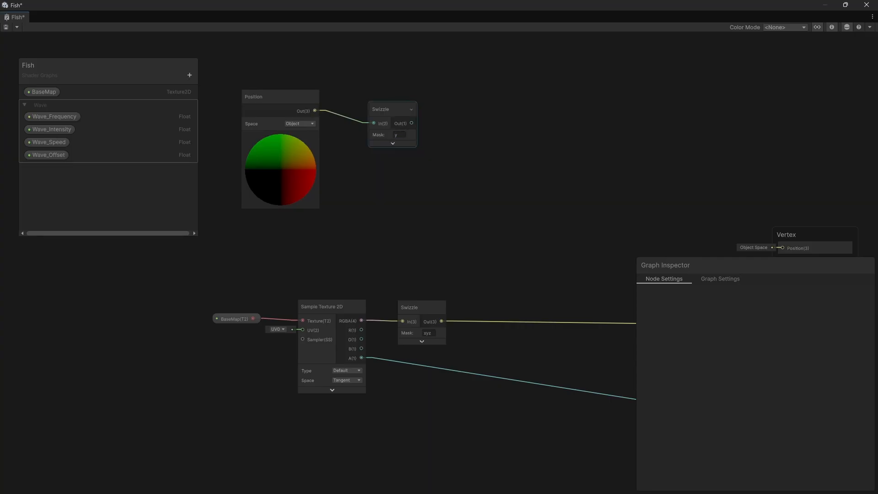
left_click_drag(389, 110, 361, 101)
left_click(412, 183)
middle_click_drag(411, 183, 357, 219)
left_click_drag(307, 135, 314, 133)
left_click(293, 103)
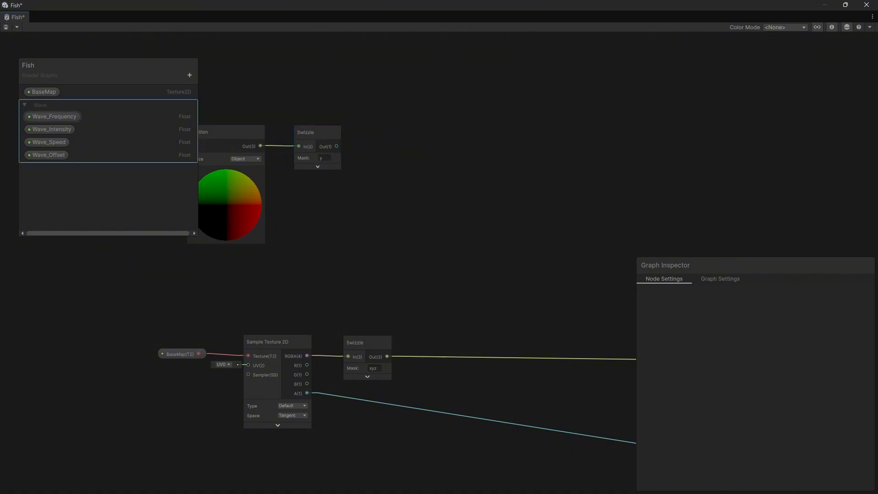
- Place the Wave_Frequency property in the graph near the y Swizzle node and move that Swizzle node farther from Position
left_click_drag(54, 116, 399, 99)
left_click(449, 141)
left_click_drag(315, 132, 344, 133)
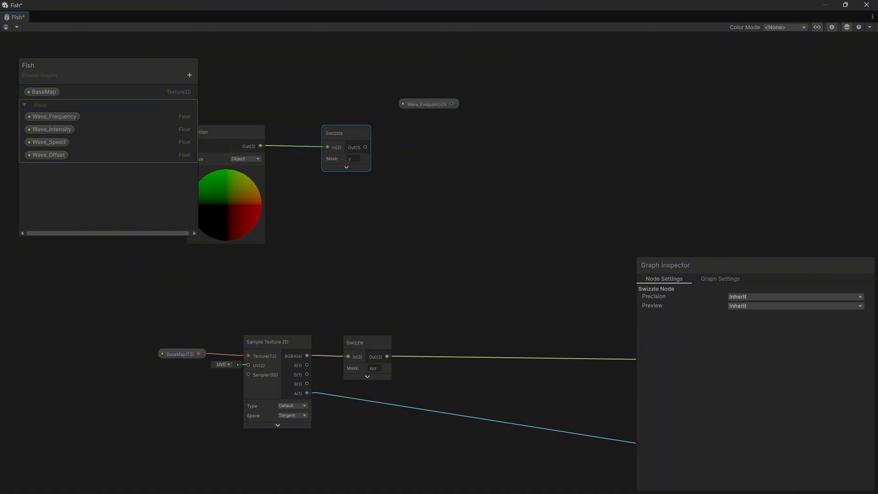
- Add a Multiply node with Wave_Frequency in A and the y Swizzle output in B, collapse its preview and align it with the Swizzle
left_click(441, 135)
key("space")
type("mu")
key("Return")
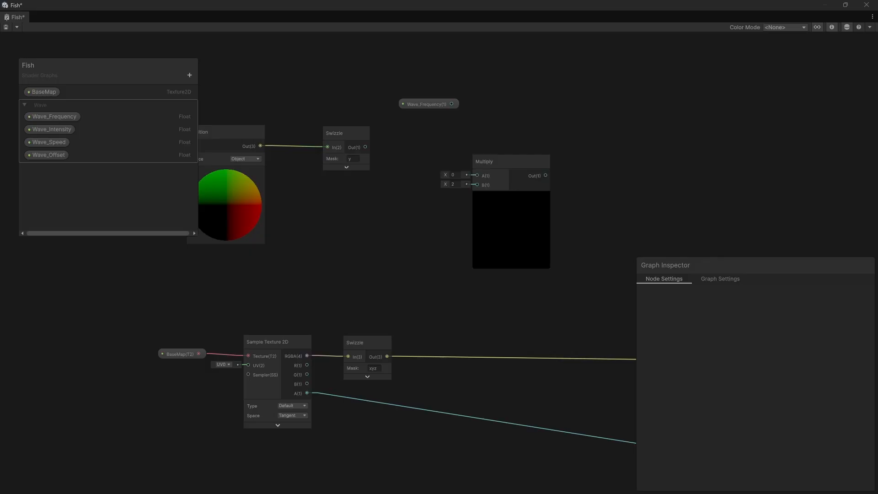
left_click_drag(425, 104, 363, 98)
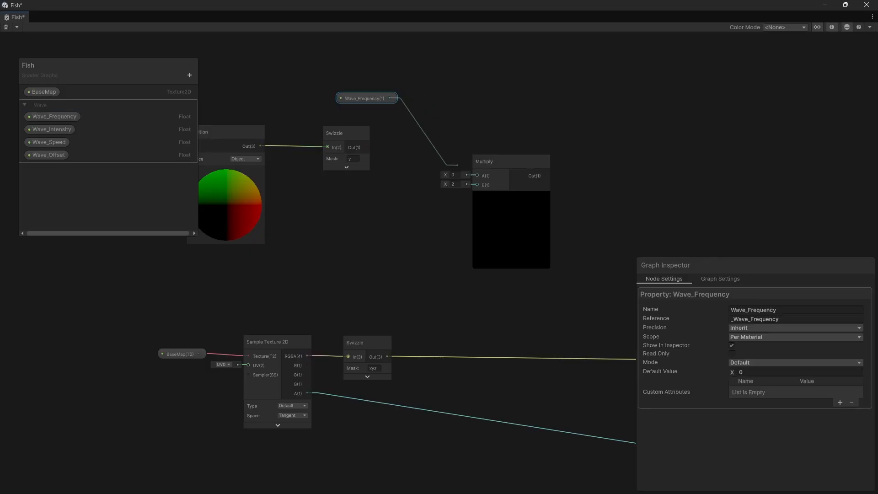
left_click_drag(458, 165, 365, 147)
left_click(431, 198)
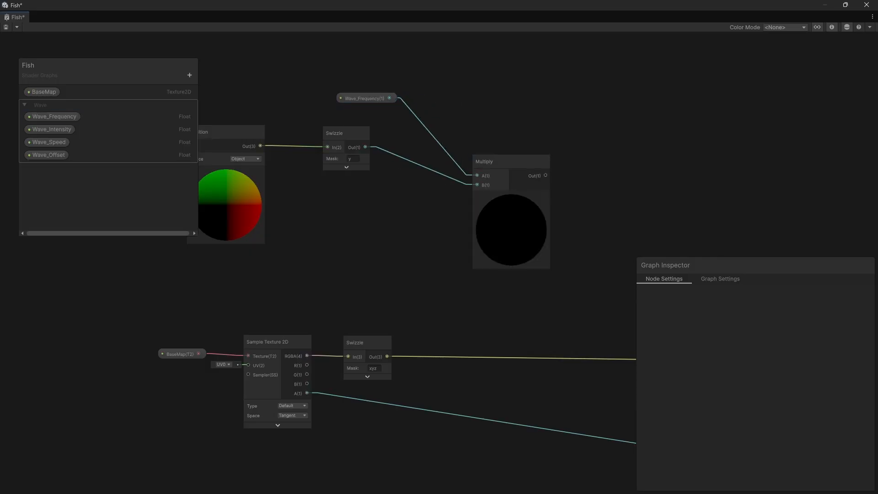
left_click(511, 196)
left_click_drag(498, 163, 472, 126)
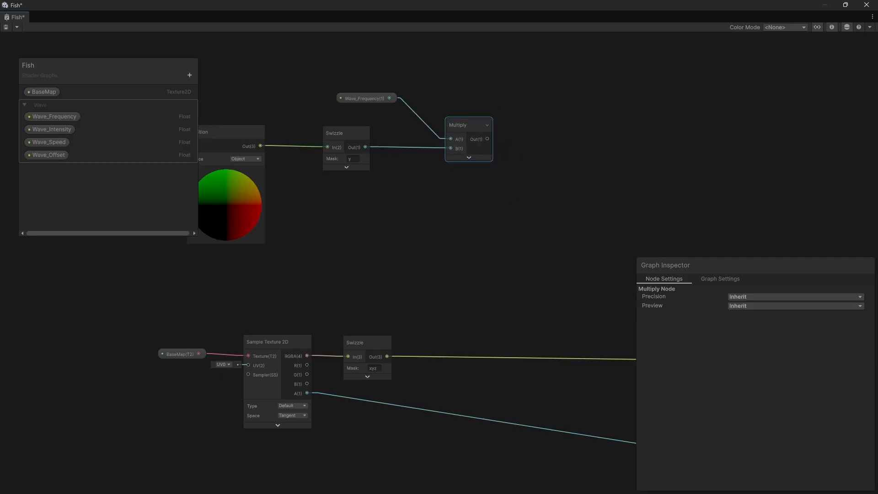
left_click(494, 197)
- Create an Add node above the Wave_Frequency Multiply node and connect the Multiply output to its B input
middle_click_drag(508, 192, 432, 260)
middle_click_drag(460, 95, 467, 99)
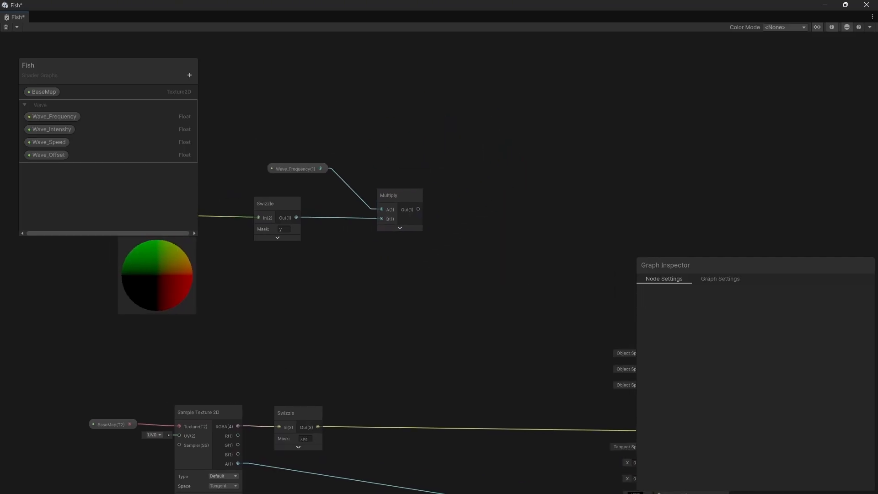
key("space")
type("add")
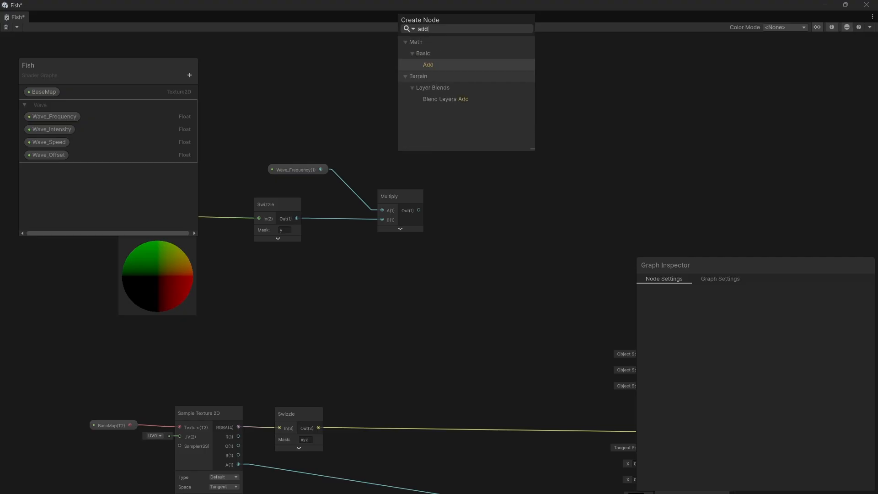
key("Return")
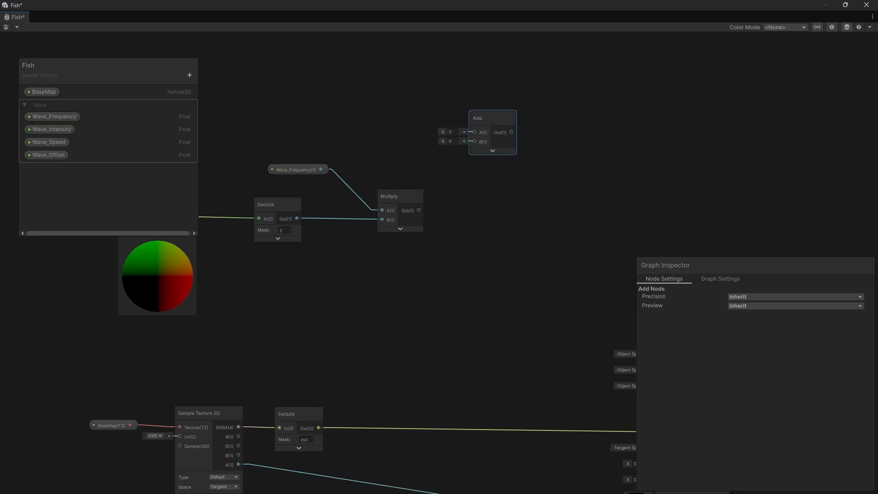
mouse_move(390, 196)
left_mouse_down()
mouse_move(437, 144)
mouse_move(383, 196)
left_mouse_up()
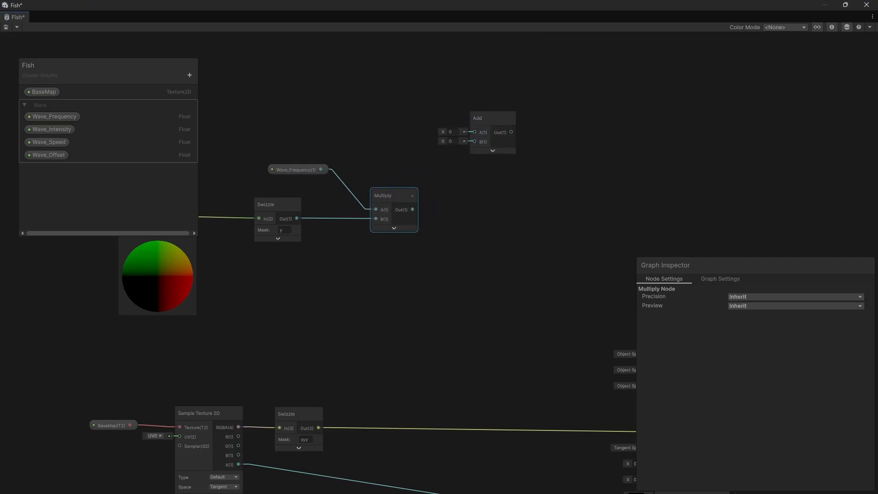
left_click_drag(481, 143, 479, 142)
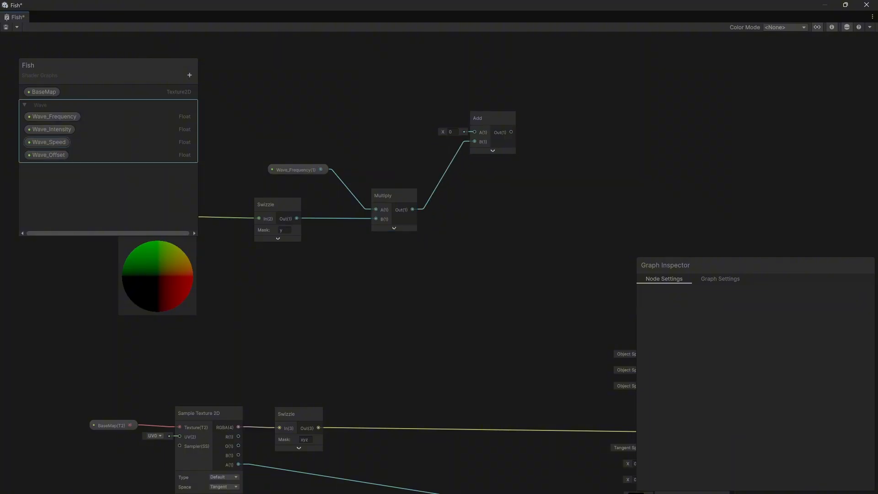
- Place the Wave_Speed property above Wave_Frequency in the graph and add a Time node above it
left_click_drag(49, 142, 295, 115)
left_click(349, 89)
middle_click_drag(349, 89, 382, 109)
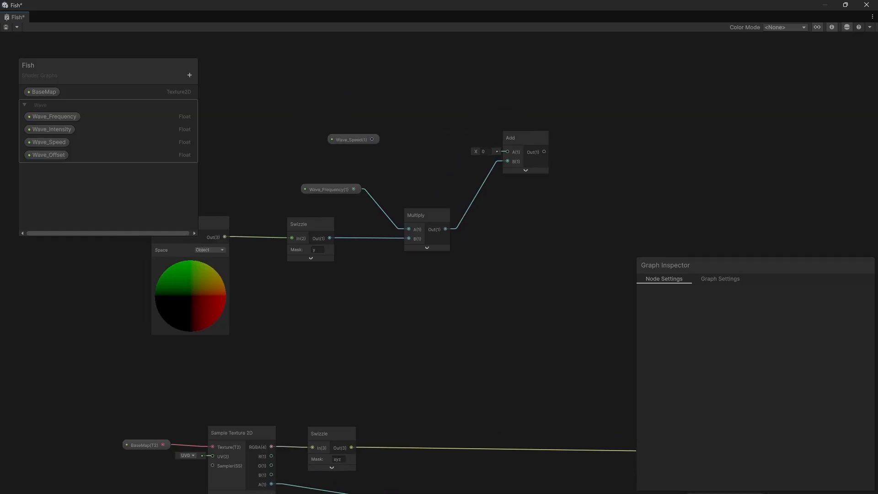
key("space")
type("time")
key("Return")
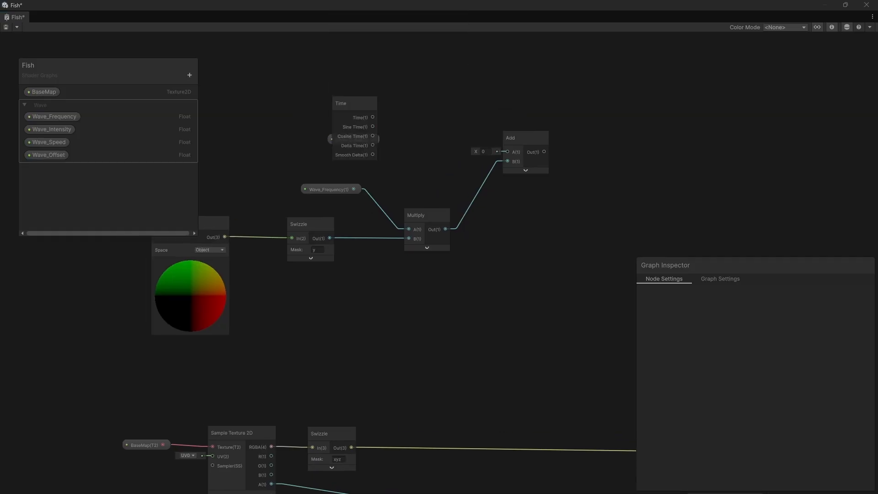
mouse_move(350, 105)
left_mouse_down()
mouse_move(320, 85)
mouse_move(347, 105)
left_mouse_up()
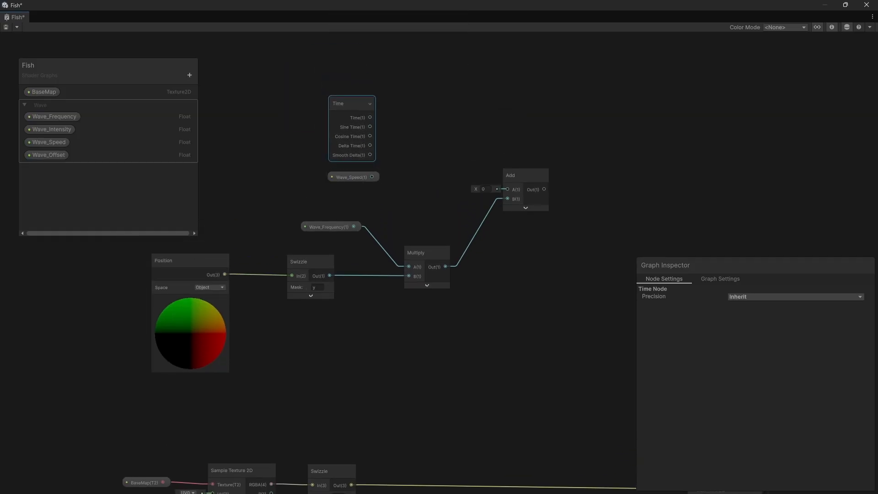
- Add a Multiply node beside Time, with the Time output in A and Wave_Speed in B
left_click(419, 115)
key("space")
type("multiply")
key("Return")
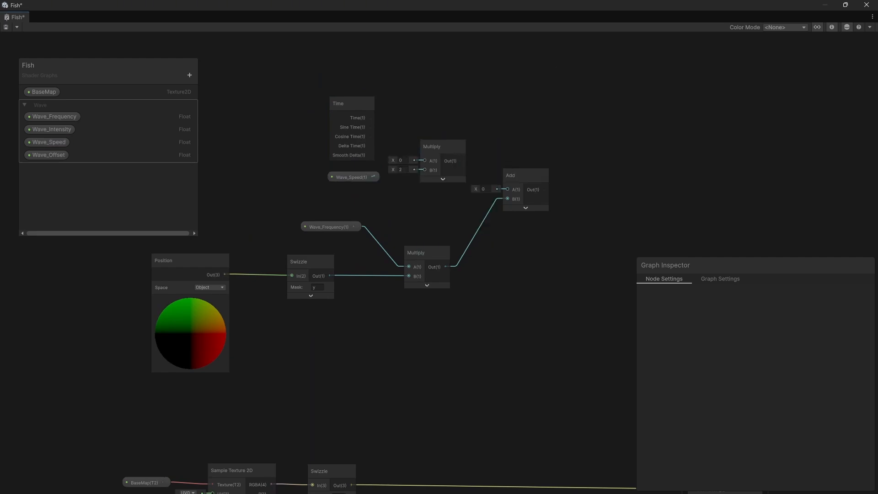
left_click_drag(439, 147, 419, 107)
- Create a second Add node above the existing one and connect the Time and Wave_Speed Multiply output to its B input
left_click(518, 75)
key("space")
type("add")
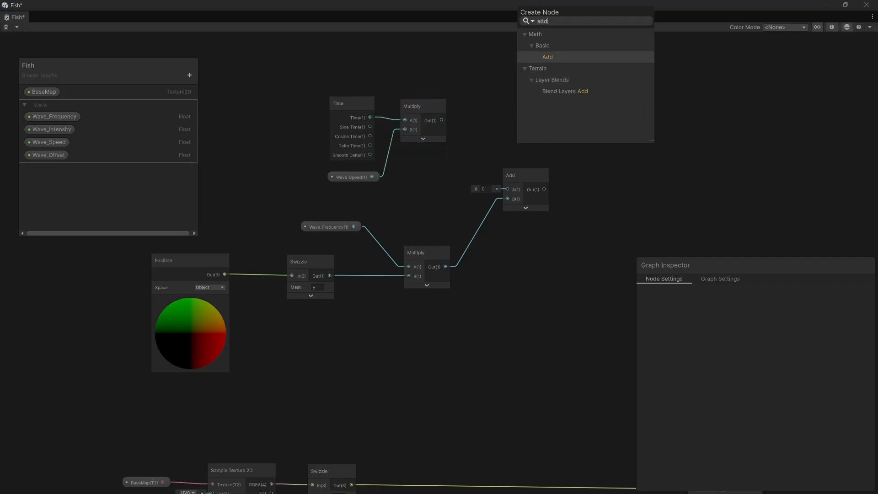
key("Return")
mouse_move(423, 108)
left_mouse_down()
mouse_move(480, 112)
mouse_move(412, 97)
mouse_move(430, 104)
left_mouse_up()
left_click_drag(509, 133, 535, 71)
- Place the Wave_Offset property in the graph, connect it to the upper Add node's A input and collapse that node's preview
left_click(49, 155)
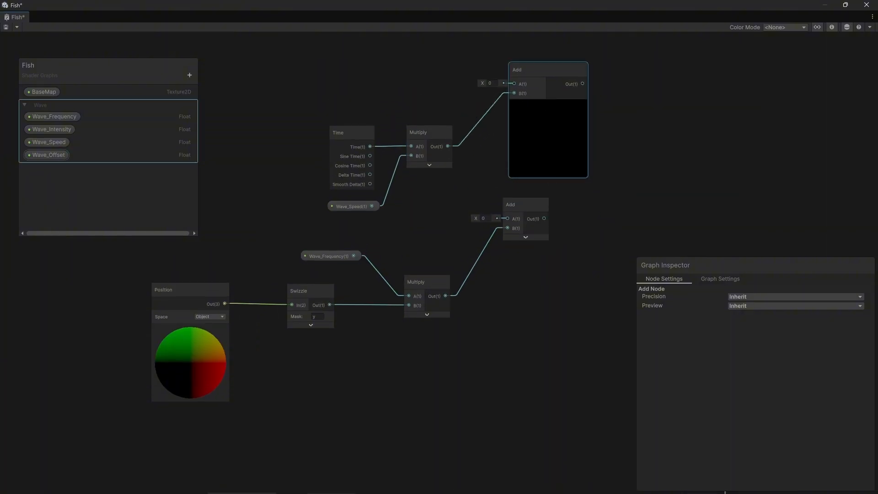
left_click_drag(49, 154, 514, 84)
left_click(549, 105)
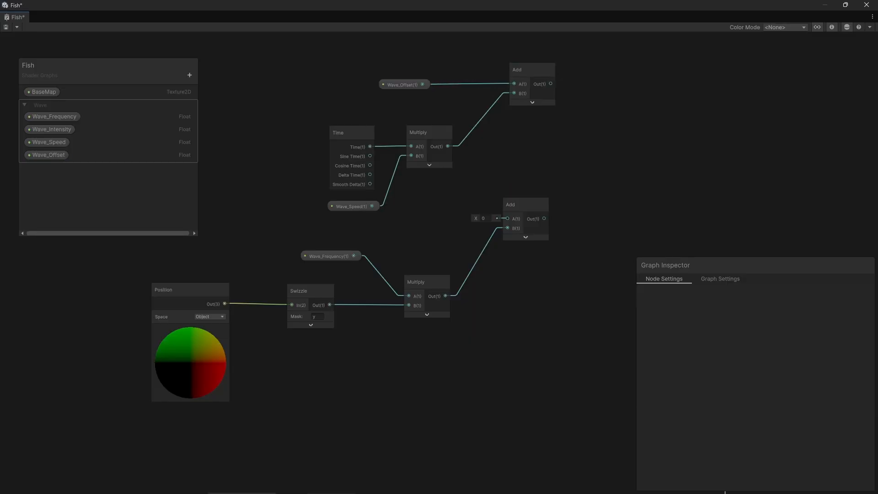
- Connect the Wave_Offset Add output to the lower Add node's A input and place the two Add nodes side by side
middle_click_drag(540, 147, 413, 147)
left_click_drag(396, 206, 555, 202)
left_click(516, 270)
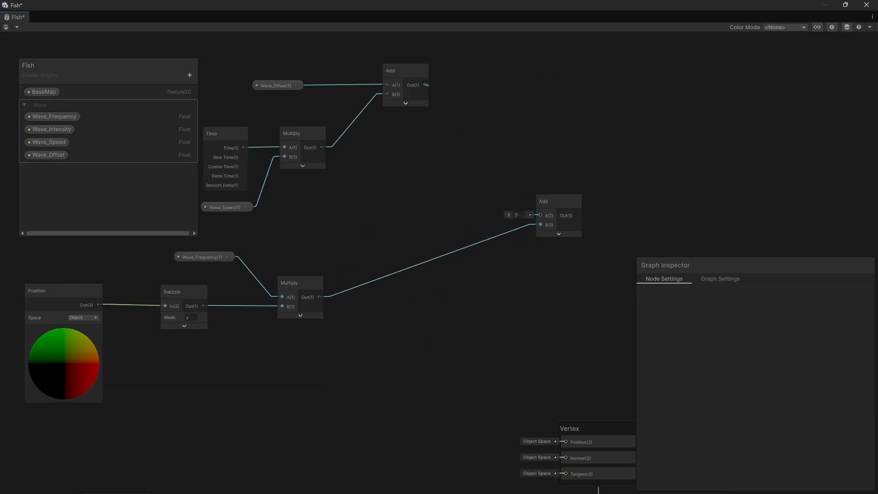
left_click_drag(428, 85, 541, 215)
left_click_drag(550, 202, 489, 91)
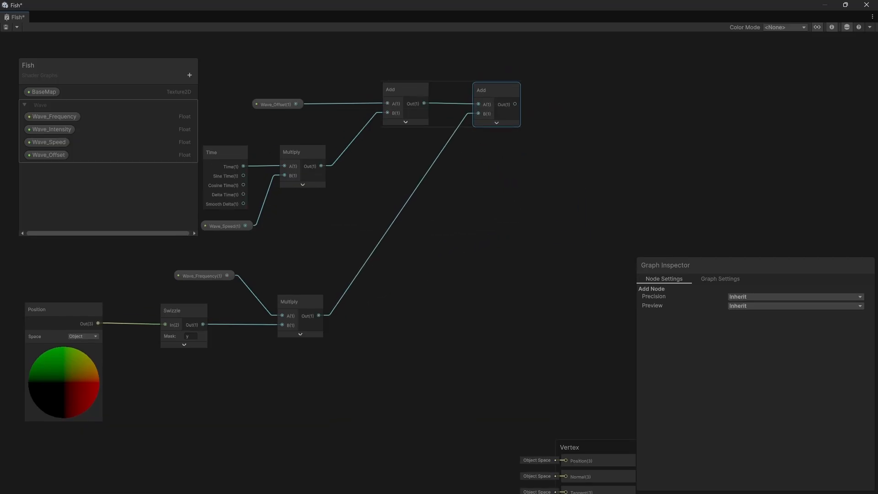
- Duplicate the Wave_Speed Multiply node, feed the final Add output into the copy's B input and remove its Time link from A
left_click(485, 192)
middle_click_drag(462, 206, 455, 258)
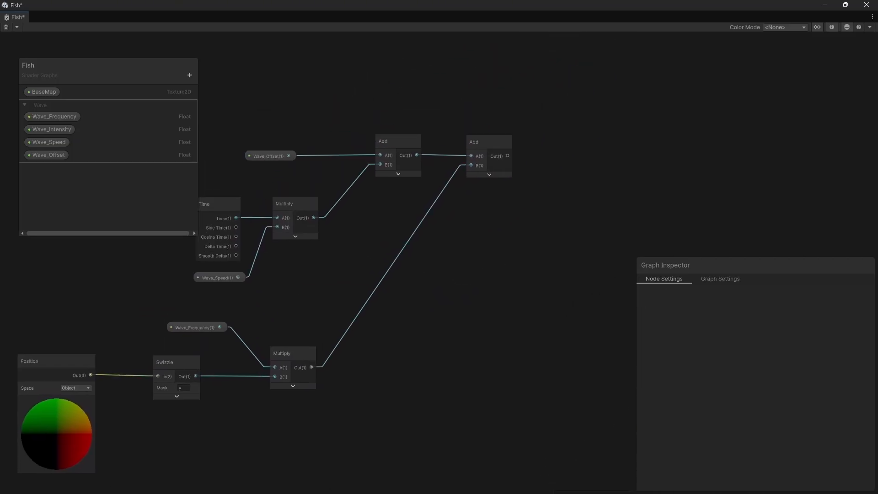
left_click(295, 204)
key("ctrl+c")
key("ctrl+v")
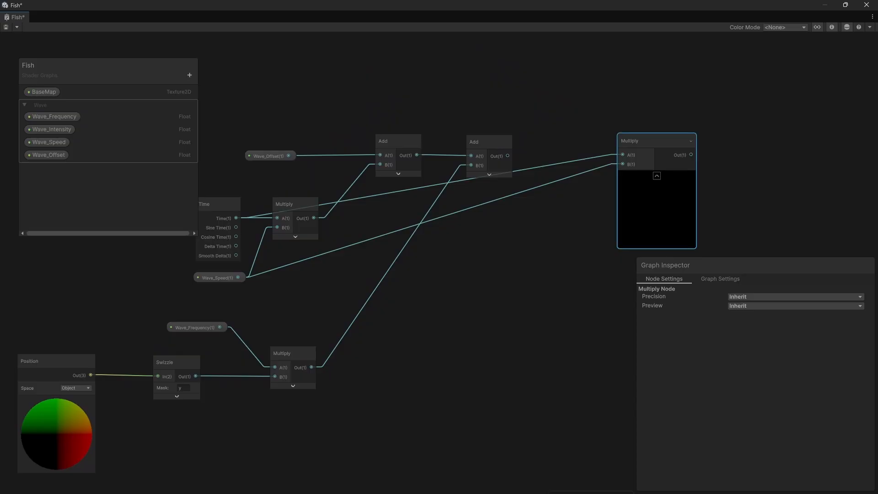
left_click_drag(507, 156, 627, 133)
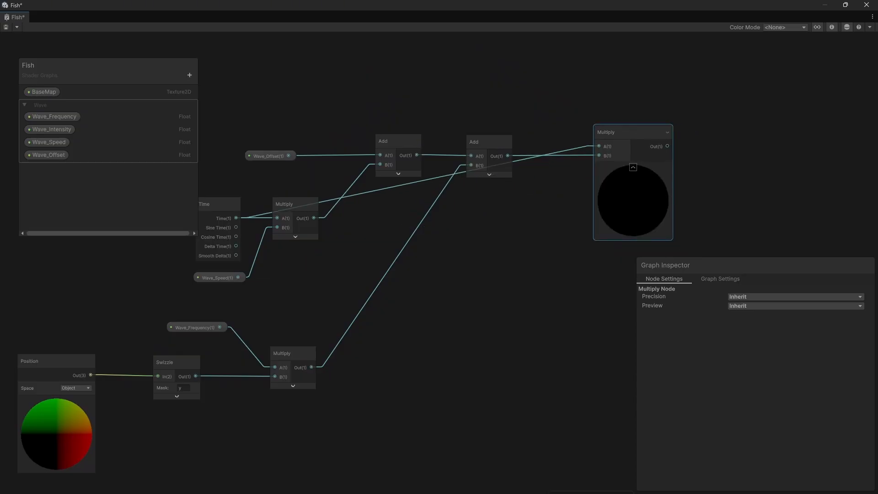
left_click(565, 151)
key("Delete")
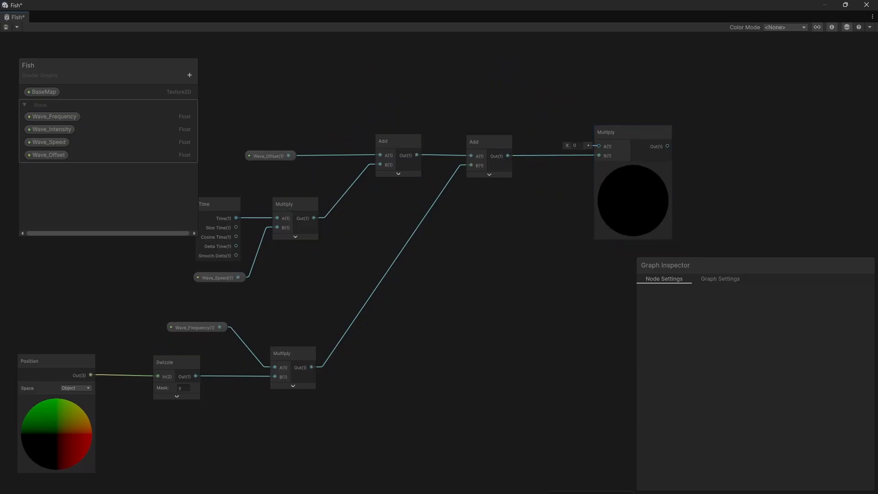
left_click_drag(622, 132, 691, 127)
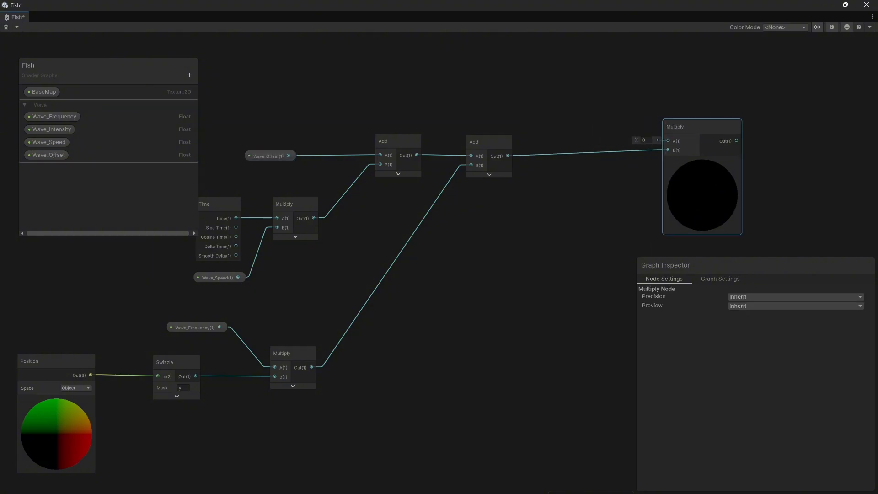
- Remove the link between the final Add and the copied Multiply, and add a Sine node fed by the final Add output
key("Delete")
key("space")
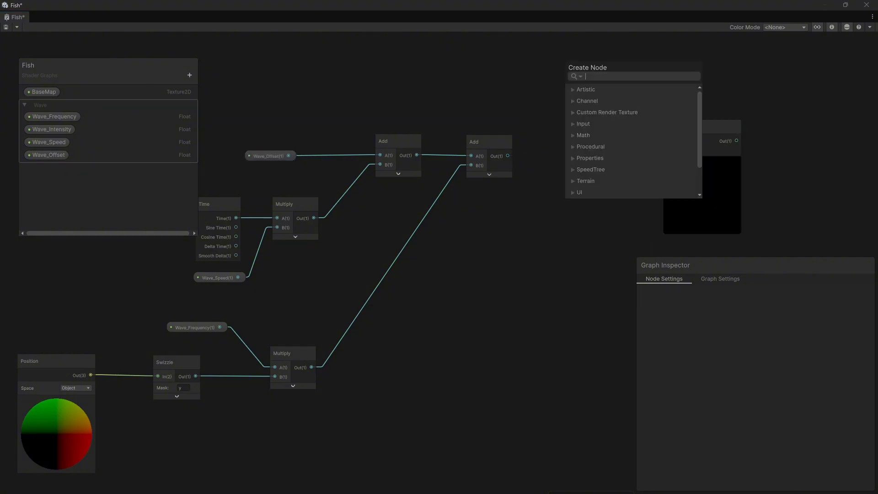
type("sin")
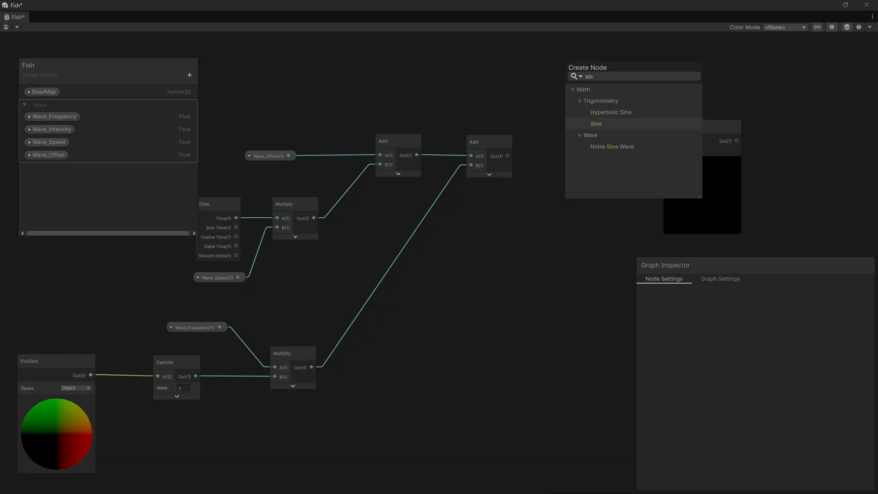
key("Return")
left_click(606, 188)
left_click_drag(491, 142, 506, 149)
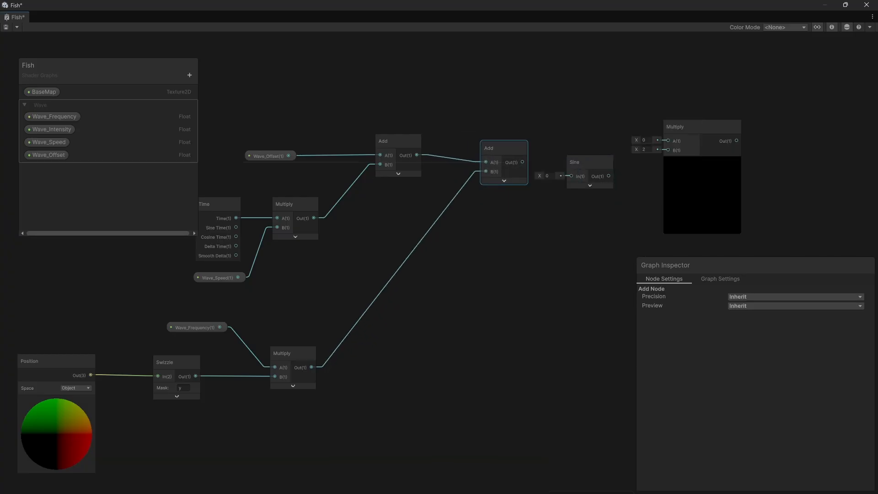
left_click_drag(571, 176, 571, 176)
left_click_drag(585, 163, 588, 159)
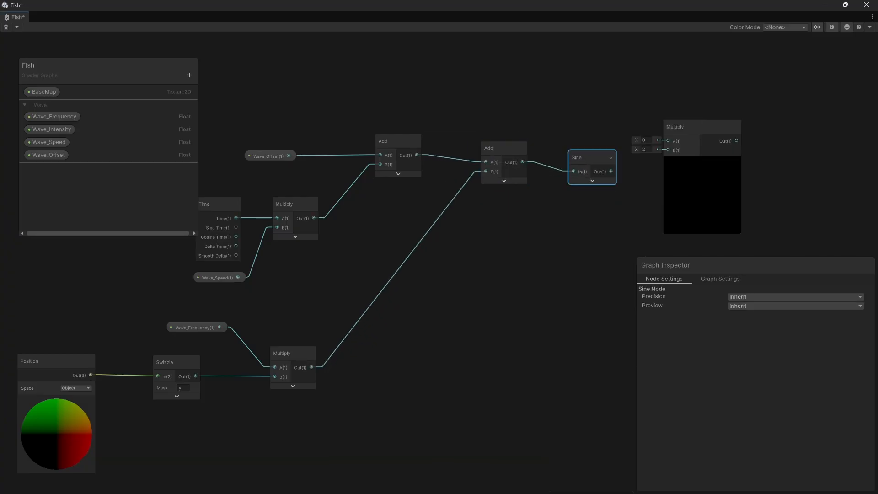
- Connect the Sine output to the copied Multiply node's B input and the Wave_Intensity property to its A input
left_click_drag(668, 145, 721, 118)
left_click(642, 103)
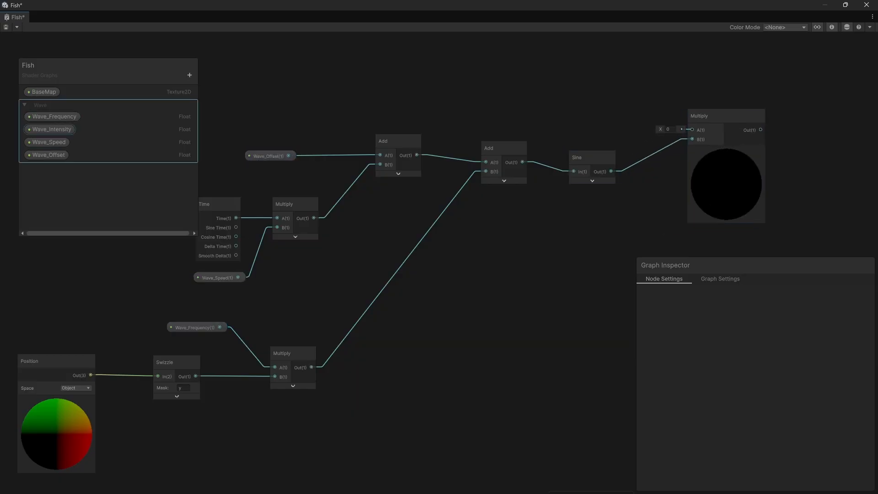
left_click(52, 130)
left_click_drag(52, 130, 585, 115)
left_click(641, 78)
middle_click_drag(641, 78, 562, 84)
left_click_drag(554, 125, 634, 136)
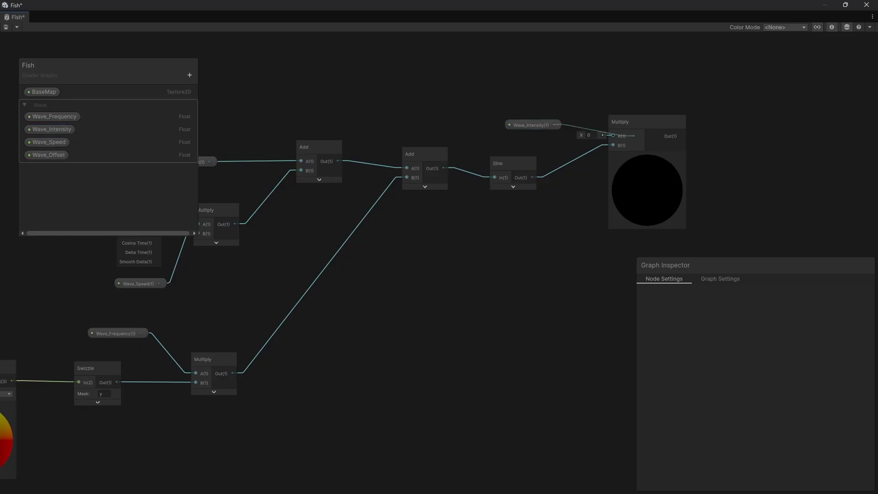
left_click_drag(530, 125, 507, 133)
left_click_drag(640, 123, 624, 118)
- Move the whole group of wave nodes down and away from the Vertex block, beside the BaseMap texture nodes
left_click(824, 171)
scroll(647, 107, "down", 4)
middle_click_drag(825, 171, 775, 108)
scroll(720, 198, "down", 1)
left_click_drag(318, 67, 707, 252)
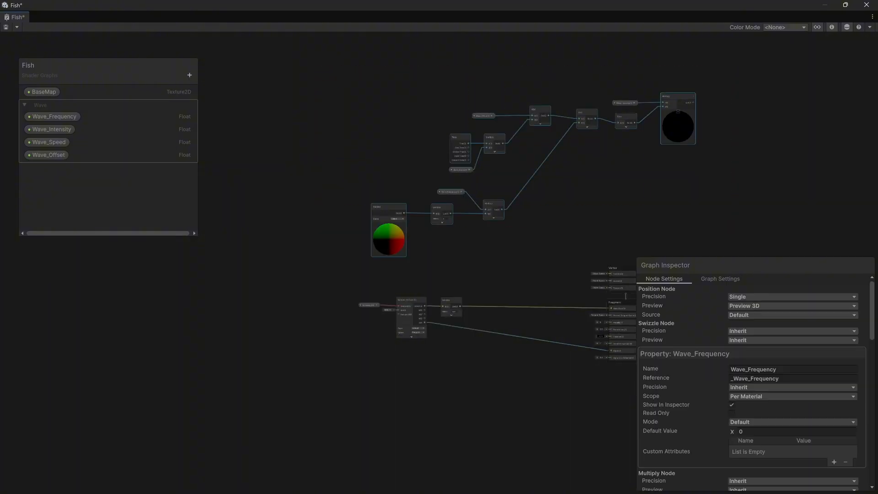
left_click_drag(678, 121, 419, 236)
left_click(489, 206)
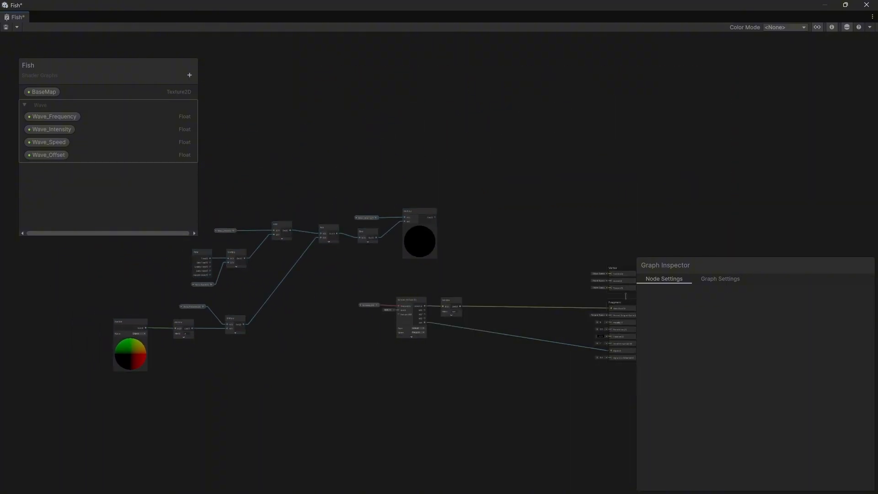
- Move the Wave_Intensity Multiply node closer to the Vertex block
scroll(632, 322, "up", 5)
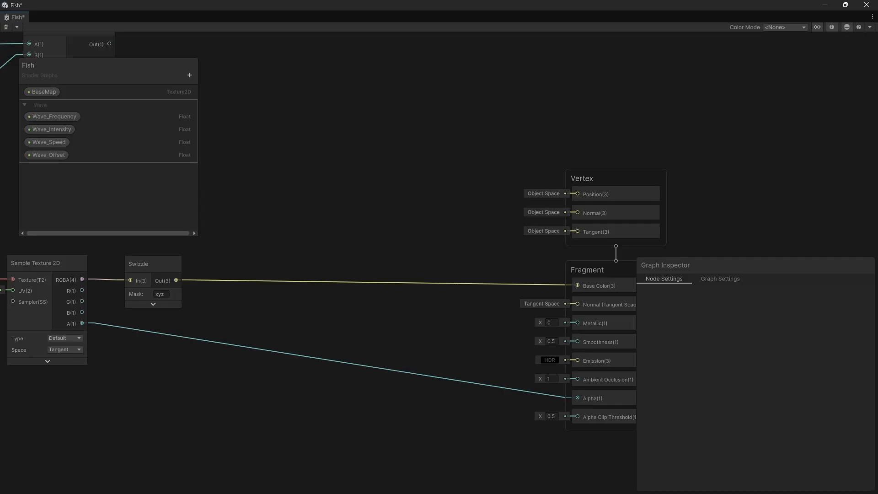
middle_click_drag(275, 183, 543, 267)
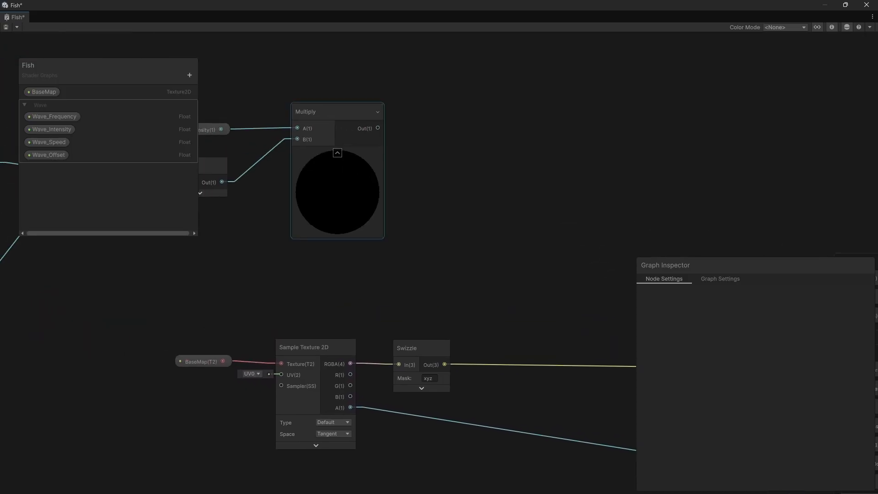
left_click_drag(338, 116, 538, 122)
middle_click_drag(549, 183, 266, 169)
- Add a new Position node between the Wave_Intensity Multiply node and the Vertex block
left_click(366, 146)
middle_click_drag(366, 146, 440, 215)
key("space")
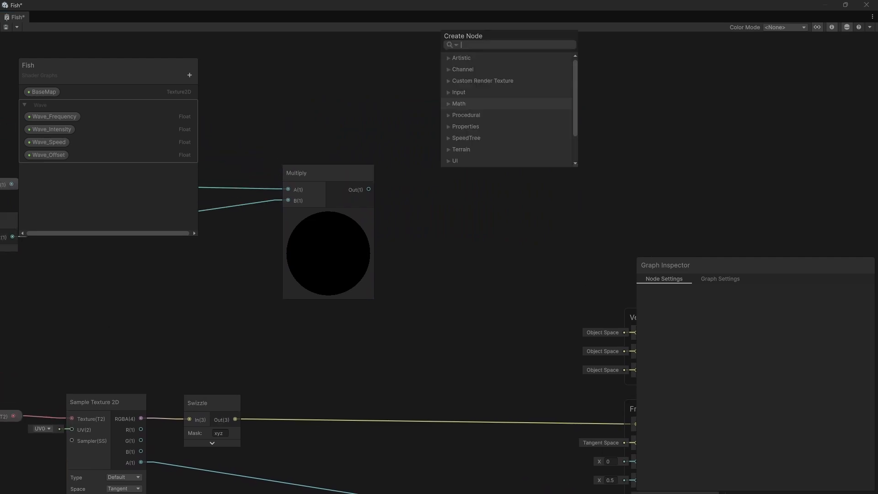
type("position")
key("Return")
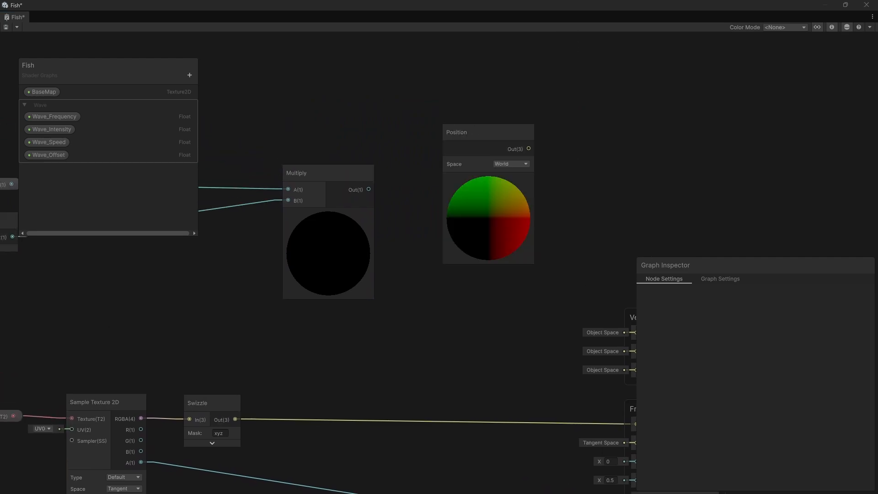
- Set the Position node's space to Object, collapse its preview, and place it above the Wave_Intensity Multiply node
left_click(511, 164)
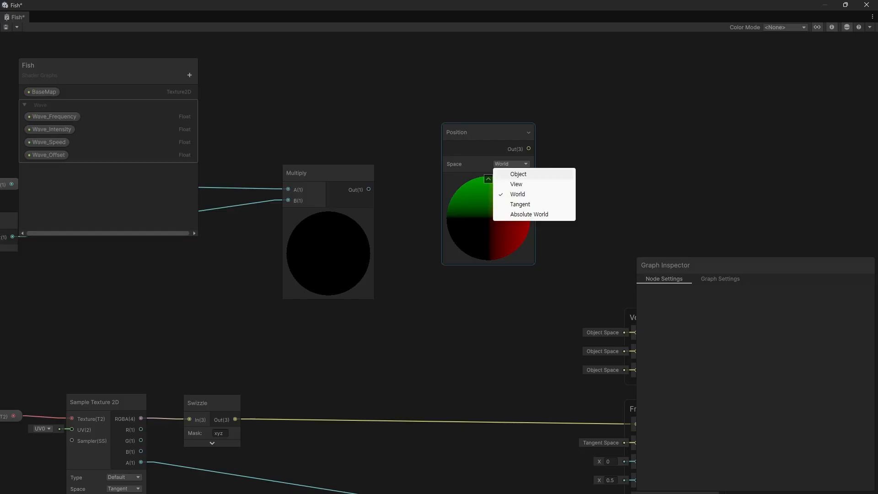
left_click(518, 174)
left_click(488, 179)
left_click_drag(458, 132, 311, 97)
- Create an Add node level with the Position node and connect the Position output to its A input
left_click(482, 121)
key("space")
type("add")
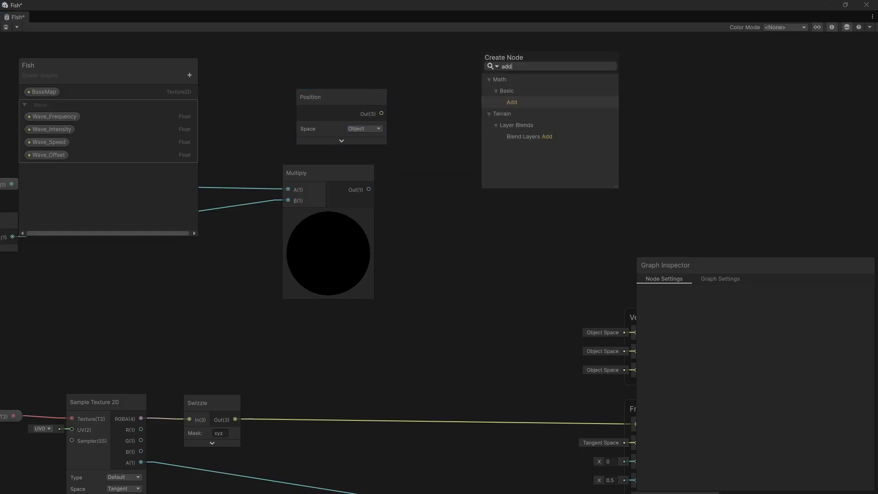
key("Return")
left_click_drag(381, 114, 489, 170)
left_click_drag(506, 153, 539, 99)
left_click(530, 95)
left_click(538, 77)
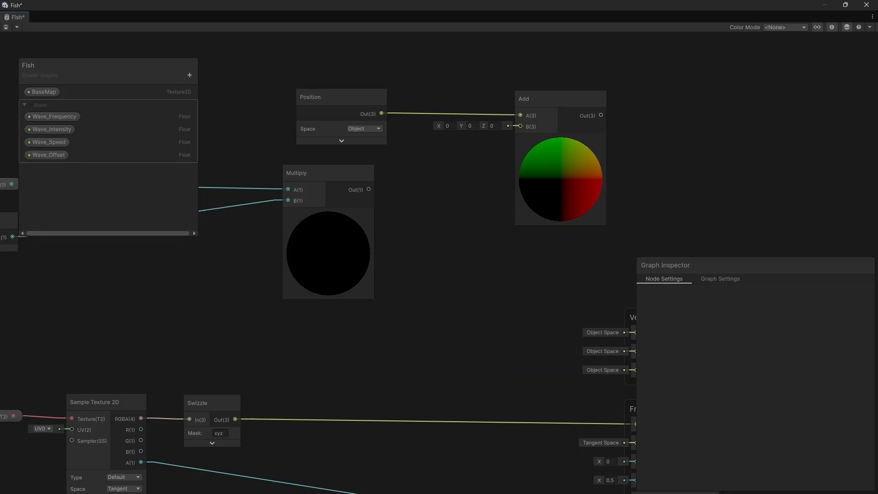
- Switch to the scene, select the monster fish, and examine its local axes from several angles
left_click_drag(536, 5, 0, 275)
left_click_drag(362, 229, 549, 375, "alt")
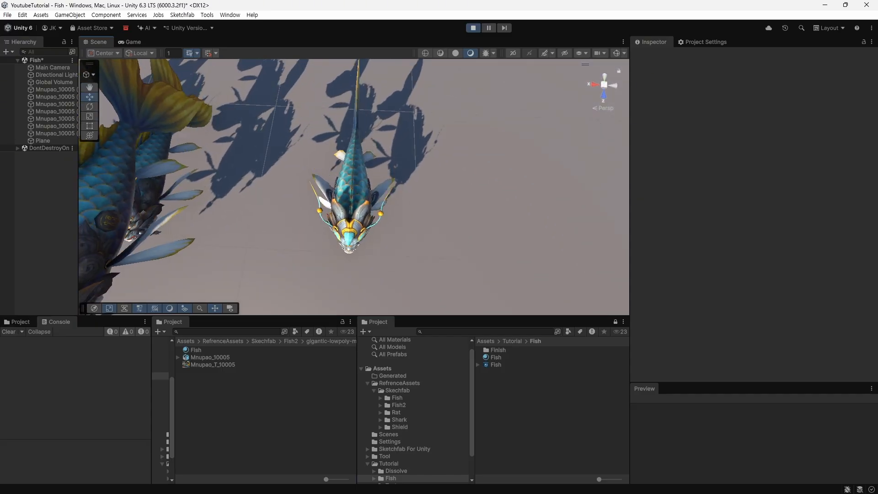
left_click(351, 202)
left_click_drag(351, 201, 228, 183, "alt")
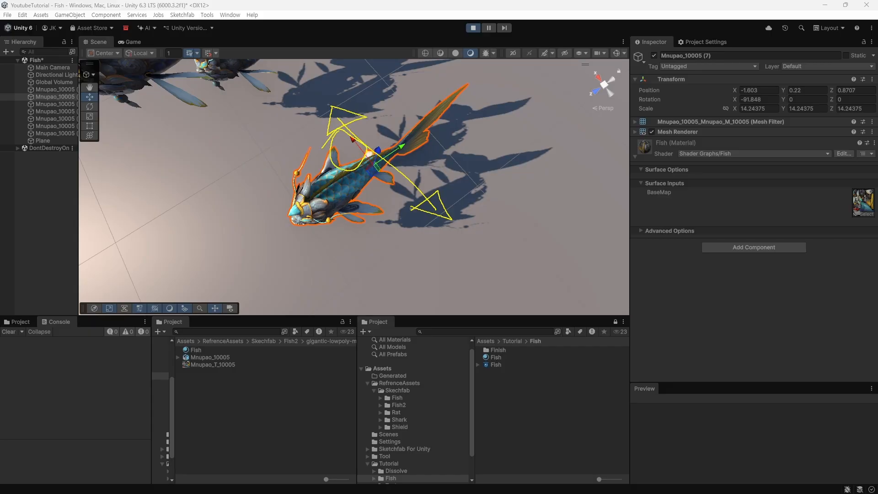
key("Escape")
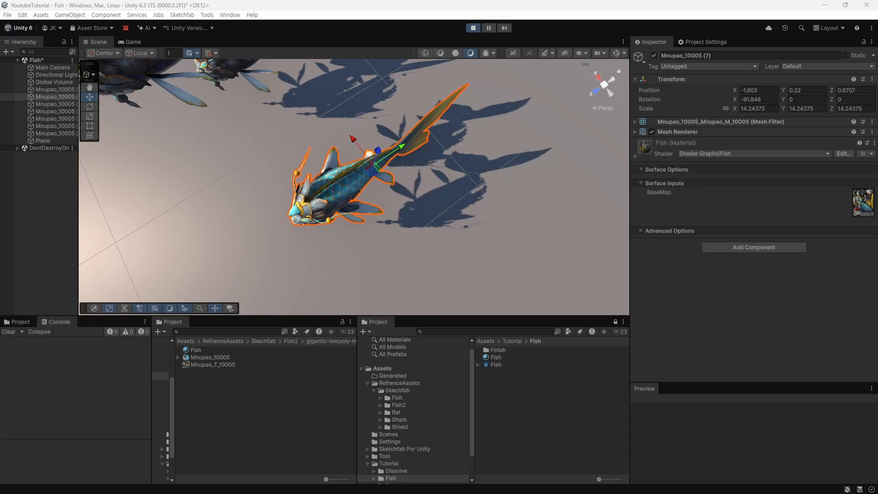
left_click_drag(410, 209, 407, 121, "alt")
- Return to the Fish graph, shift the Wave_Intensity Multiply node away from the Add node, and create a Combine node between them
left_click_drag(877, 115, 409, 109)
left_click(616, 106)
middle_click_drag(462, 220, 452, 264)
middle_click_drag(338, 274, 435, 258)
left_click_drag(366, 212, 313, 210)
left_click(425, 227)
key("space")
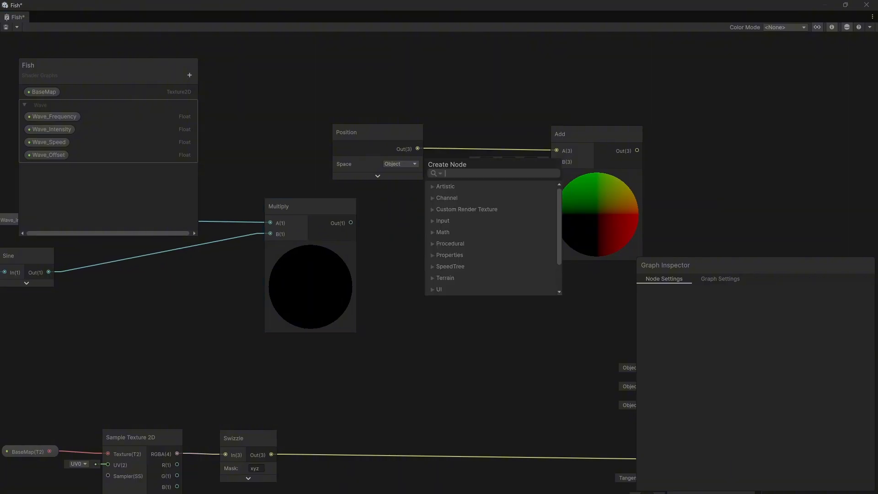
type("combine")
key("Return")
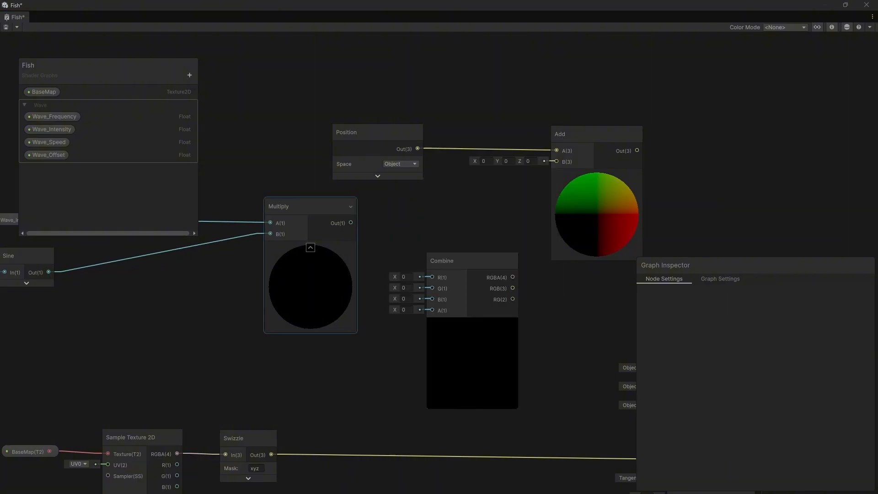
- Connect the Multiply output to Combine's R input, then collapse the Combine preview and align that node beside Multiply
left_click_drag(351, 223, 432, 277)
left_click(473, 324)
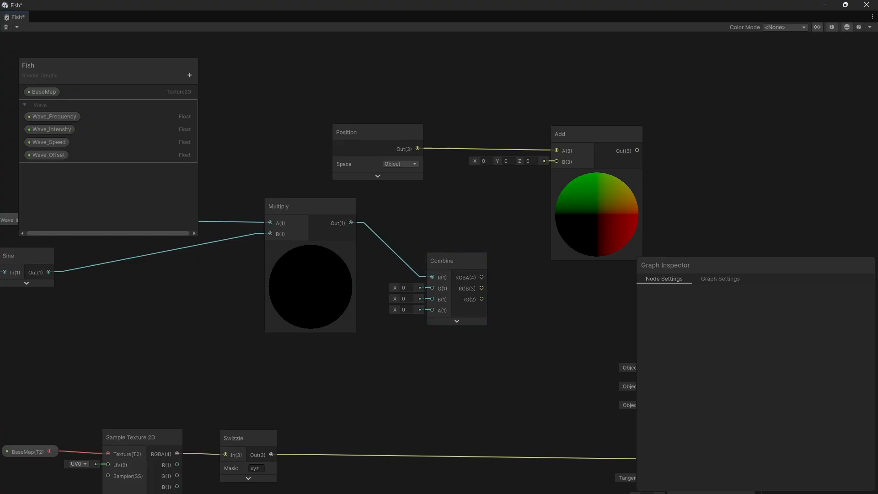
middle_click_drag(462, 293, 409, 305)
left_click_drag(403, 273, 402, 219)
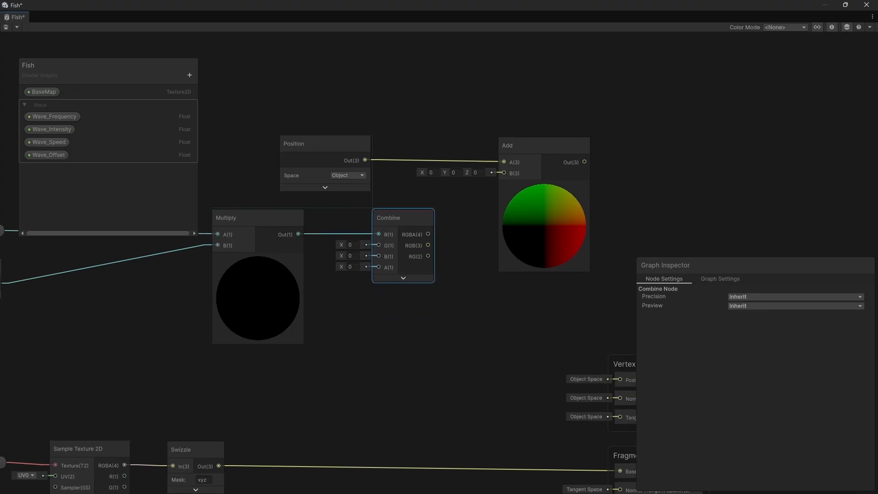
left_click(408, 345)
- Connect Combine's RGB output to Add's B input and Add's output to the Vertex Position, and save the graph
left_click_drag(428, 245, 504, 172)
middle_click_drag(504, 173, 333, 90)
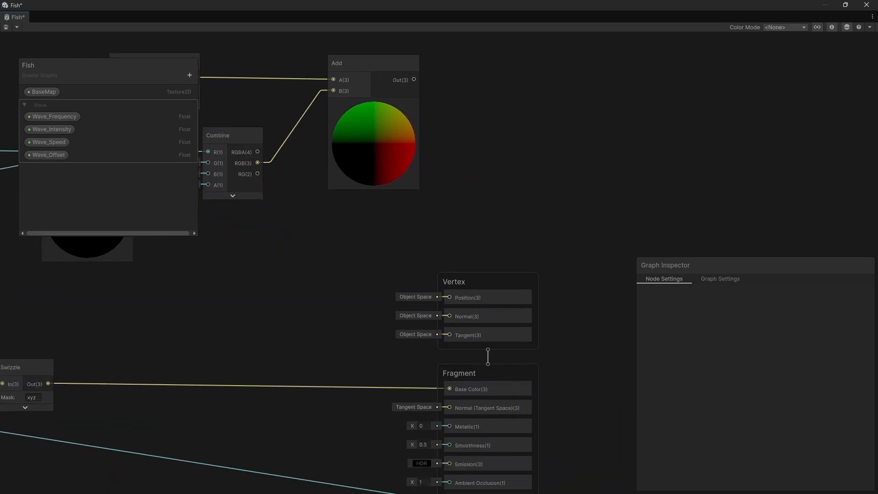
left_click_drag(414, 80, 450, 298)
middle_click_drag(514, 221, 555, 185)
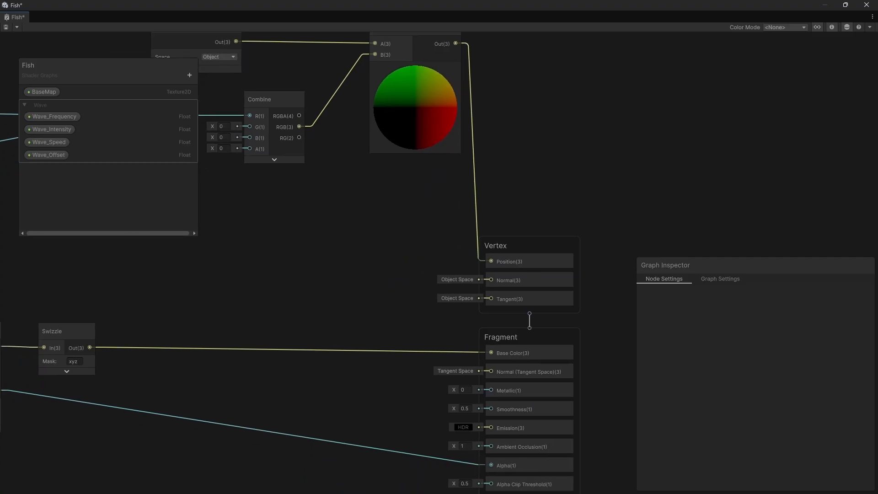
key("ctrl+s")
- In the scene, set the fish material's Wave_Intensity to 0.001, Wave_Frequency to 8.8, and Wave_Speed to 0.57
double_click(389, 5)
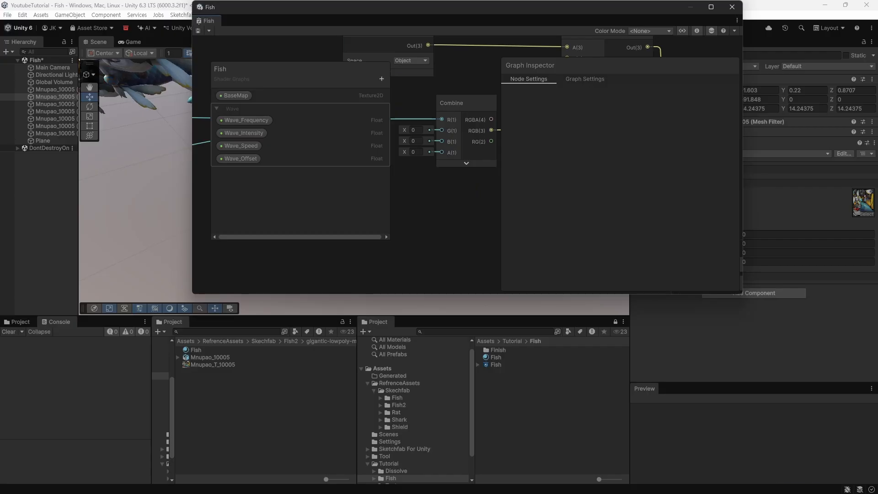
left_click(363, 317)
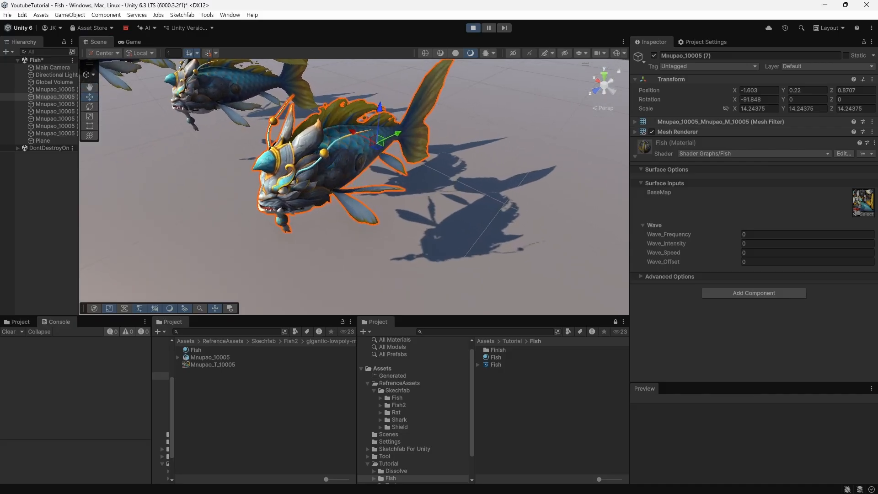
left_click(773, 243)
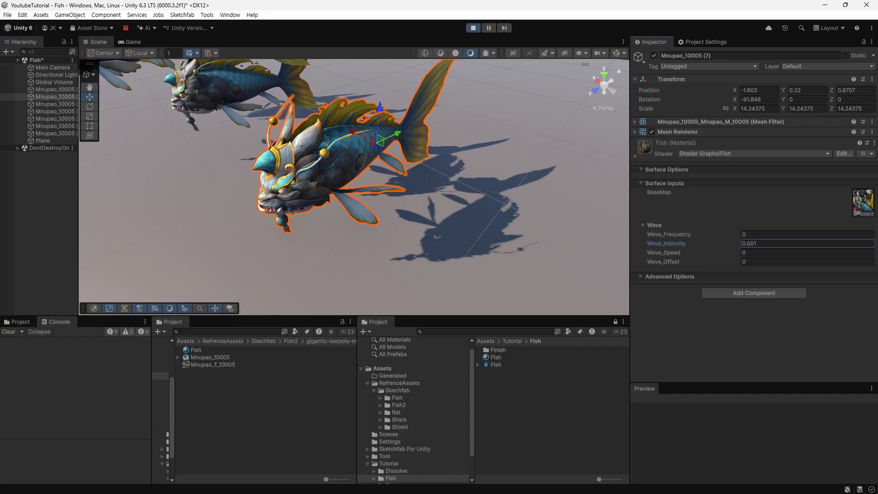
left_click_drag(669, 234, 724, 234)
left_click_drag(788, 234, 804, 235)
left_click_drag(664, 252, 672, 253)
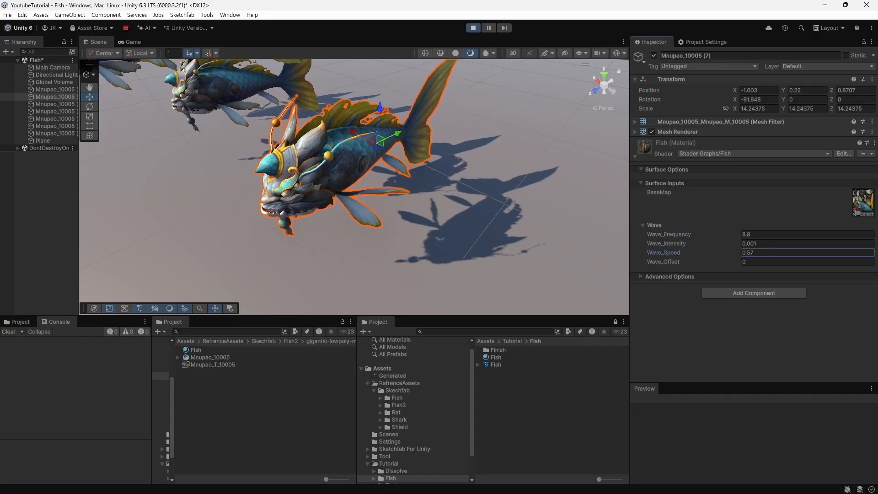
- Raise the fish material's Wave_Frequency to 208.49 and its Wave_Speed to 2.93
right_click_drag(354, 183, 357, 196)
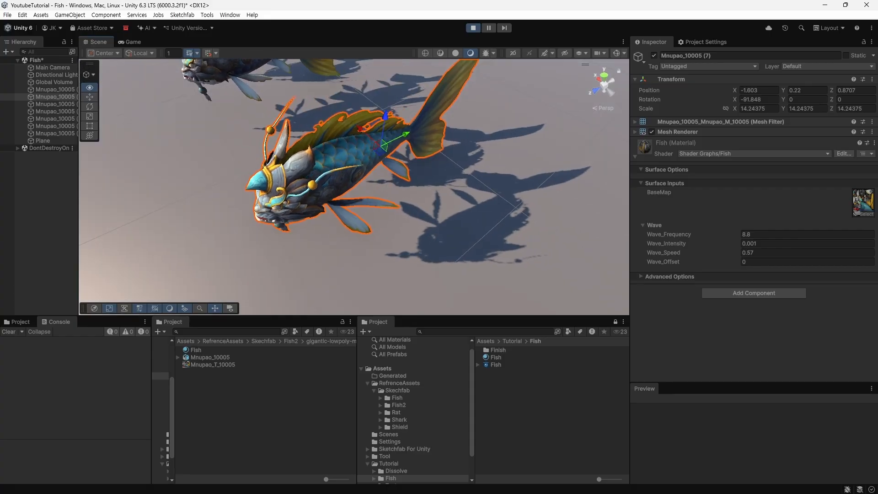
left_click_drag(669, 234, 220, 235)
key("ctrl+z")
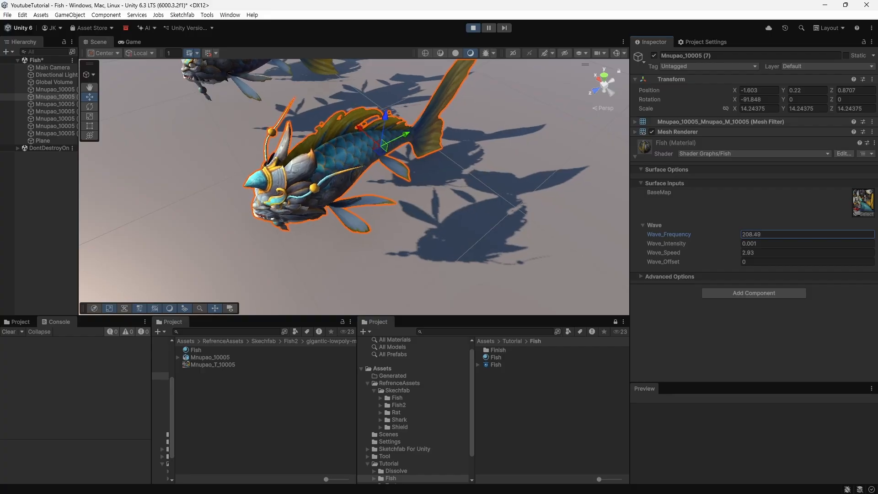
- Go back to the Fish graph and remove the connection between the Swizzle output and the Fragment Base Color
left_click_drag(0, 126, 575, 118)
double_click(575, 119)
middle_click_drag(526, 192, 514, 251)
scroll(342, 282, "down", 1)
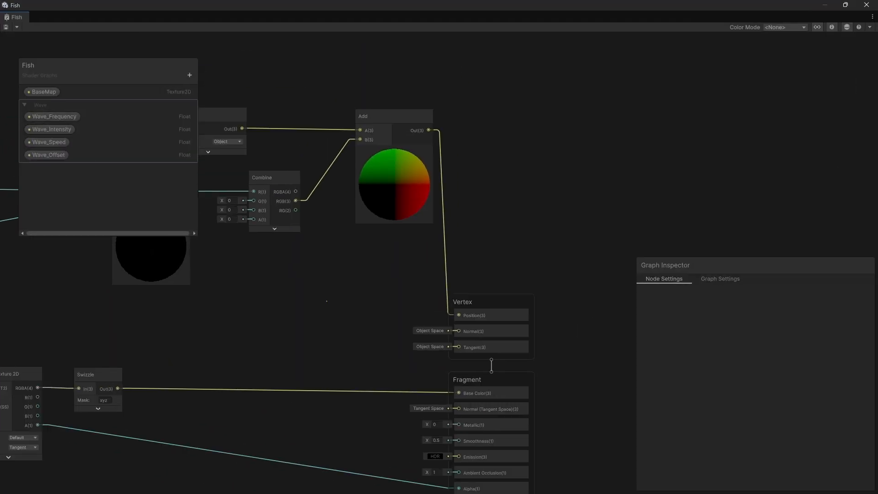
middle_click_drag(342, 282, 441, 238)
middle_click_drag(366, 181, 423, 144)
scroll(401, 176, "down", 1)
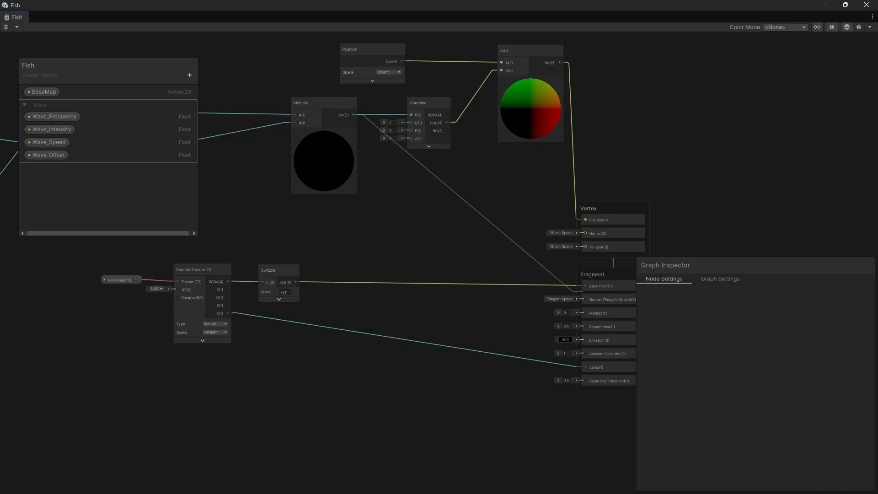
left_click_drag(582, 292, 588, 285)
key("Escape")
left_click_drag(475, 277, 459, 274)
key("Escape")
left_click(458, 284)
key("Delete")
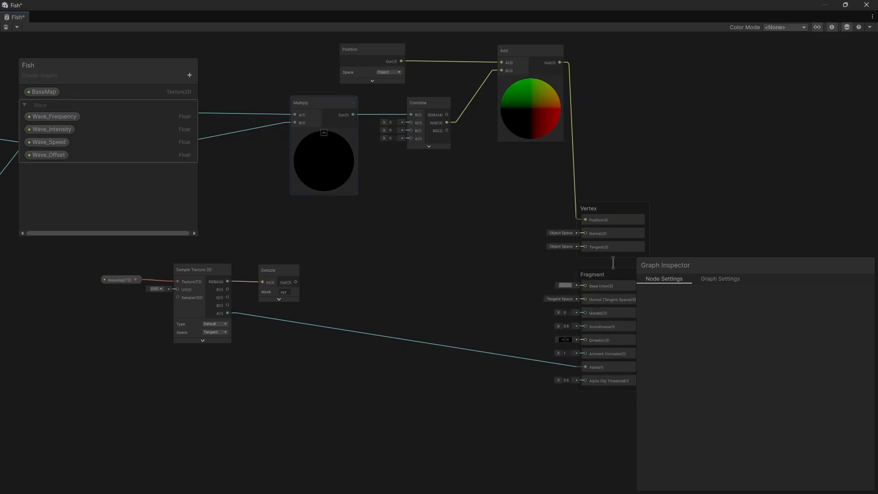
- Collapse the Wave_Intensity Multiply node's preview and move the node closer to the Fragment block
left_click_drag(604, 286, 279, 124)
left_click(338, 219)
middle_click_drag(339, 220, 429, 232)
scroll(603, 287, "down", 3)
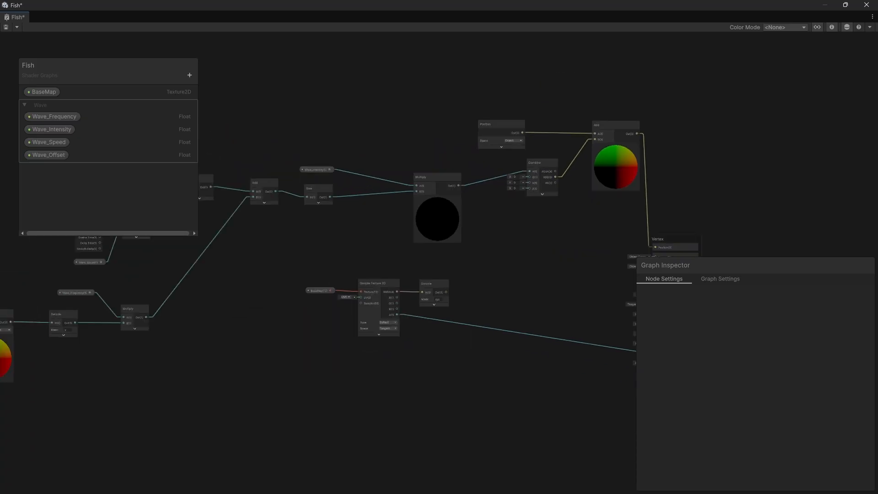
middle_click_drag(552, 275, 651, 248)
scroll(413, 217, "up", 3)
left_click(461, 124)
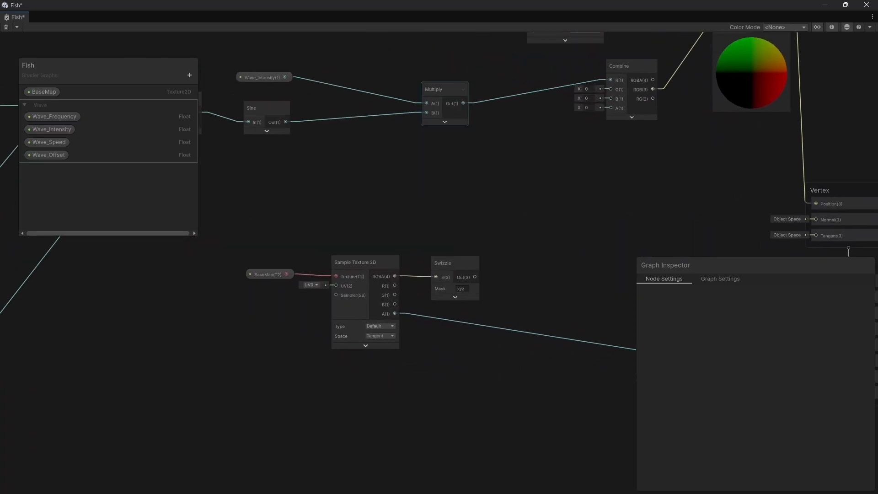
left_click_drag(447, 92, 438, 106)
middle_click_drag(539, 205, 387, 155)
scroll(387, 156, "down", 2)
left_click_drag(305, 82, 452, 171)
scroll(566, 232, "up", 2)
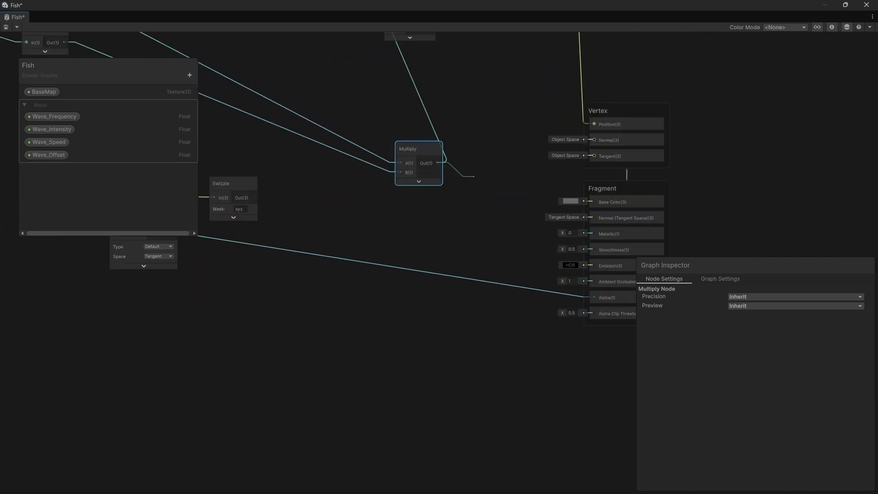
- Route the Wave_Intensity Multiply output to the Fragment Base Color instead of Combine, reposition the Multiply node, and save the graph
left_click_drag(602, 205, 596, 195)
middle_click_drag(508, 151, 546, 257)
mouse_move(451, 255)
left_mouse_down()
mouse_move(339, 210)
mouse_move(450, 256)
left_mouse_up()
left_click(389, 263)
middle_click_drag(449, 255, 368, 212)
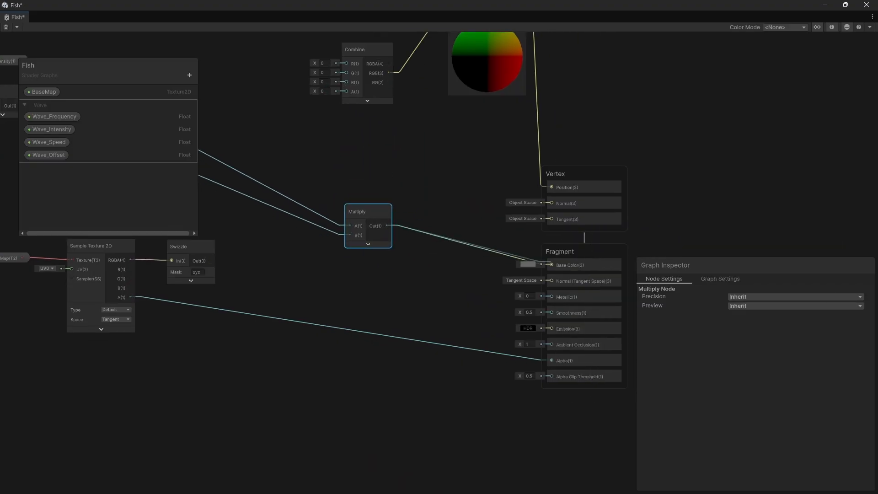
left_click_drag(551, 262, 552, 264)
left_click_drag(368, 213, 253, 137)
middle_click_drag(253, 137, 409, 193)
left_click_drag(408, 193, 337, 173)
key("ctrl+s")
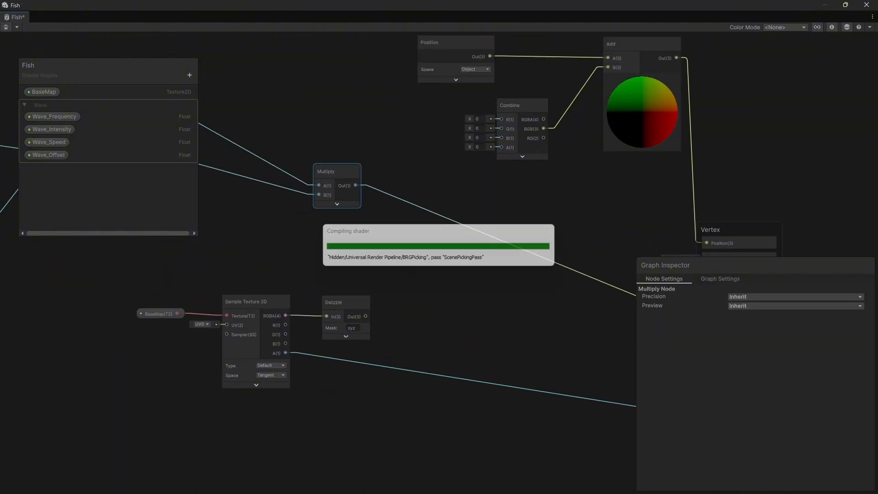
- In the scene, set the fish material's Wave_Intensity to 0.2 and its Wave_Frequency to 127.5
left_click_drag(323, 5, 0, 105)
left_click_drag(355, 183, 361, 206, "alt")
left_click(669, 234)
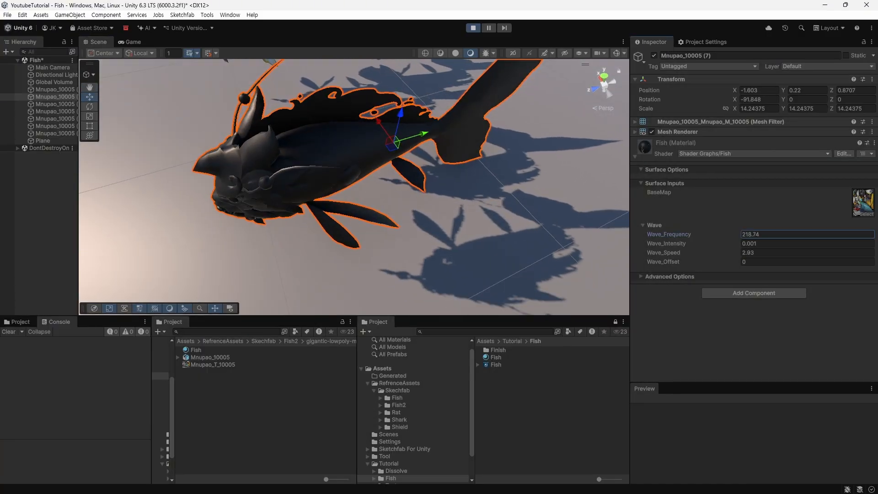
key("Tab")
type("17.5")
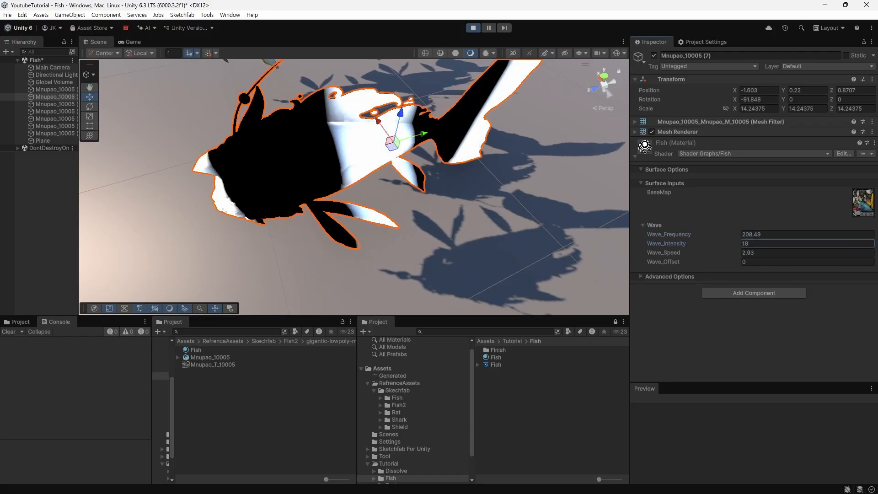
left_click_drag(760, 243, 699, 243)
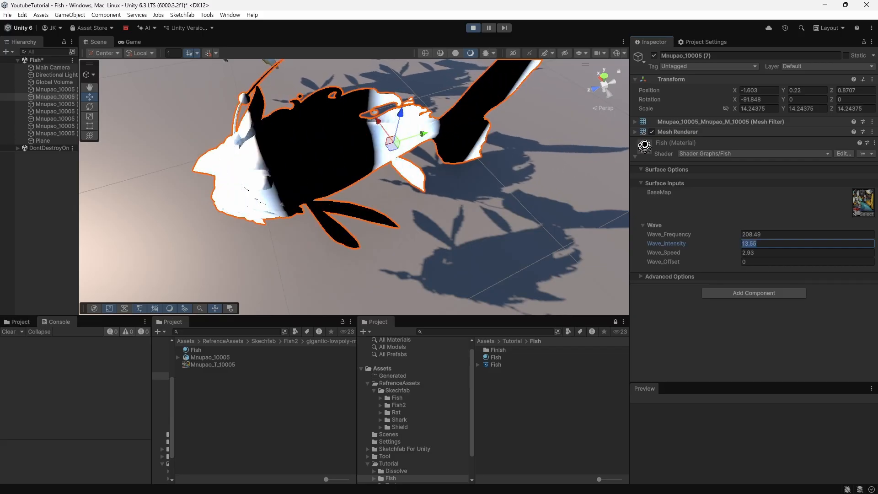
type("0.2")
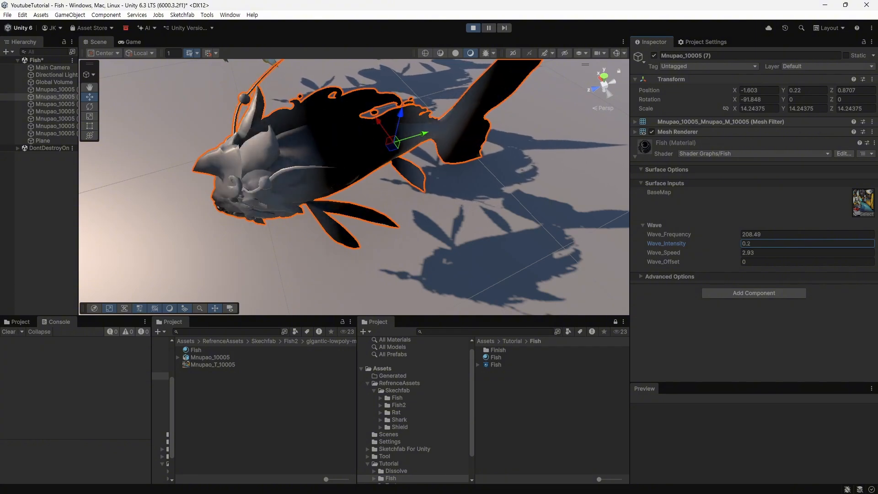
mouse_move(669, 234)
left_mouse_down()
mouse_move(514, 234)
mouse_move(584, 234)
left_mouse_up()
- In the Fish graph, reconnect Swizzle to Base Color and the Multiply output to Combine's R input, and save
left_click_drag(0, 157, 482, 106)
double_click(482, 106)
middle_click_drag(476, 202, 376, 90)
left_click(392, 252)
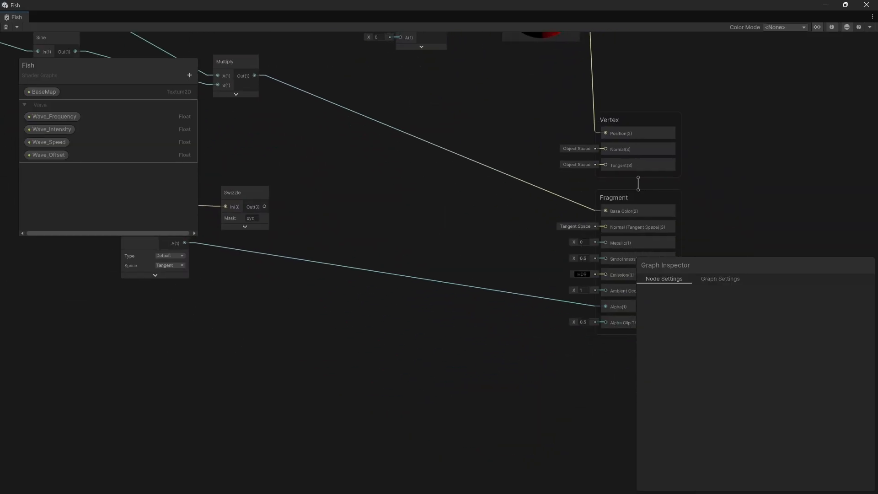
left_click_drag(607, 241, 606, 210)
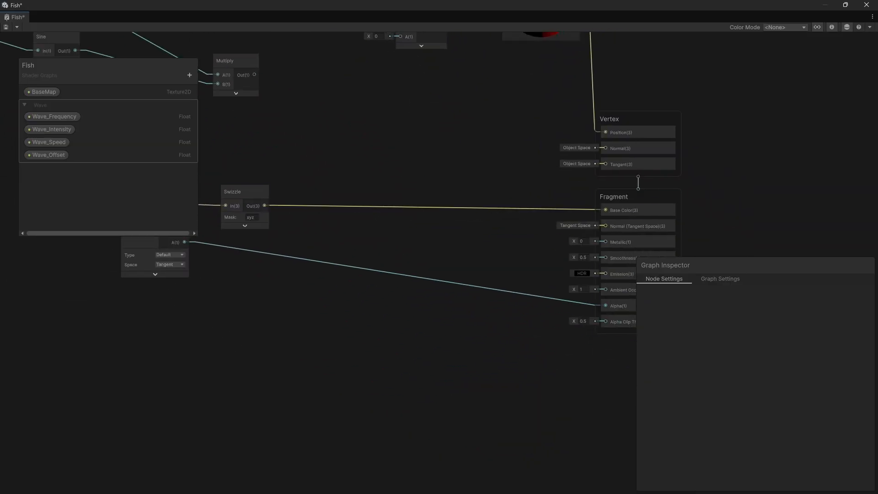
key("ctrl+s")
middle_click_drag(293, 101, 310, 194)
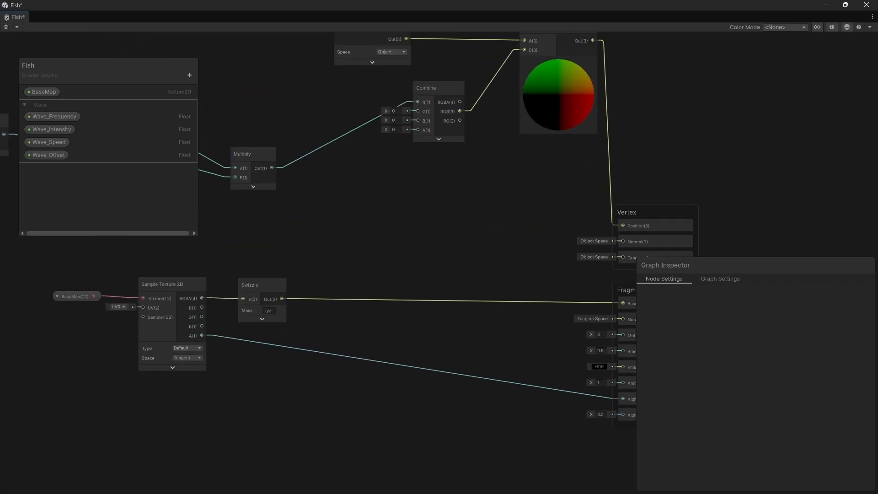
key("ctrl+s")
- Switch to the scene and lower the fish material's Wave_Intensity to 0.001
left_click_drag(750, 5, 0, 139)
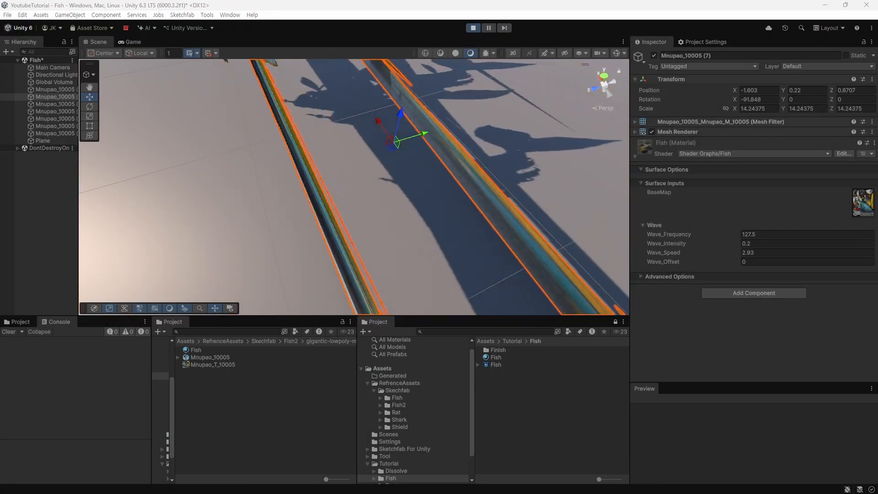
left_click(773, 243)
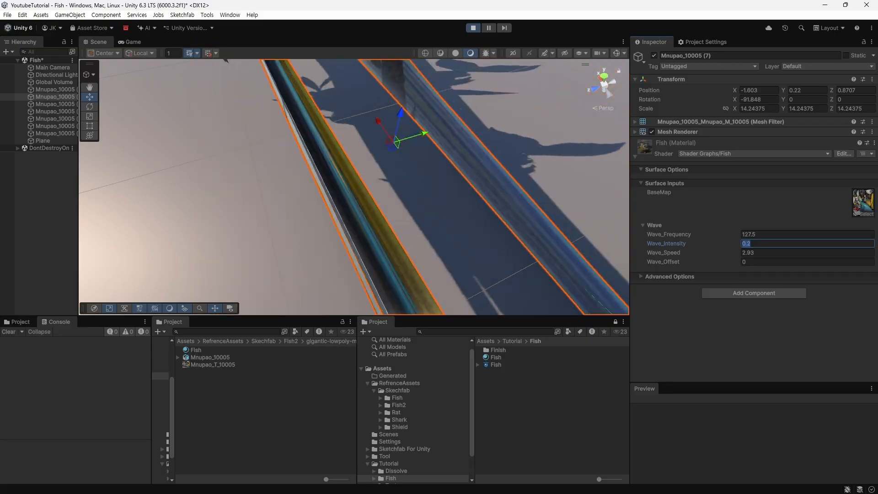
type("0.02")
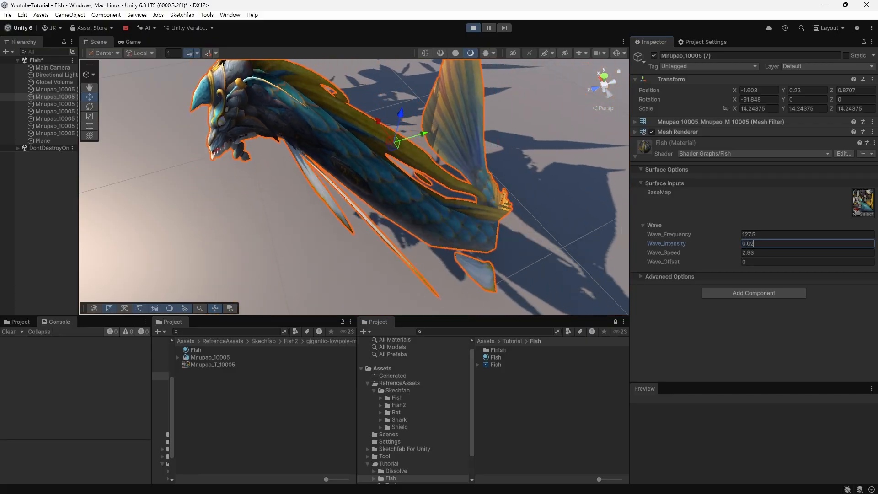
key("BackSpace")
type("01")
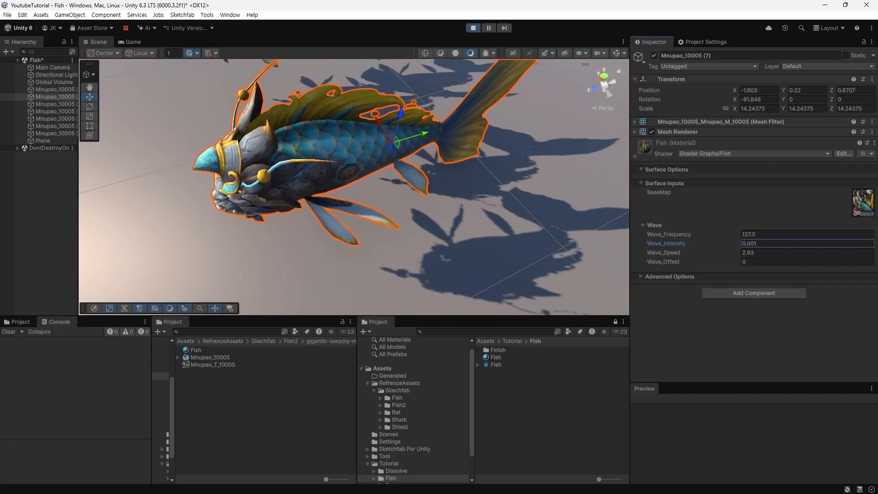
- Set the fish material's Wave_Frequency to 131.7 and Wave_Intensity to 0.002, and inspect the wave from above and the side
left_click_drag(151, 142, 183, 103, "alt")
mouse_move(671, 234)
left_mouse_down()
mouse_move(695, 234)
mouse_move(677, 234)
left_mouse_up()
left_click(765, 243)
left_click(765, 243)
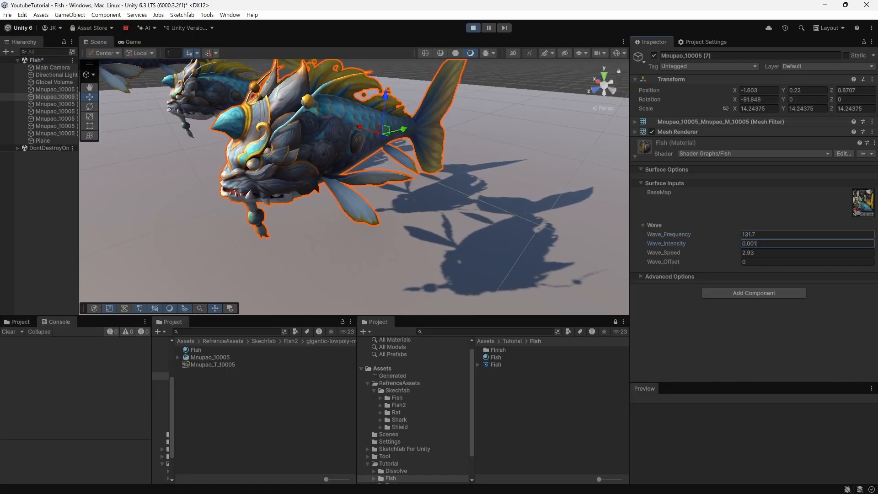
key("BackSpace")
type("2")
left_click_drag(411, 179, 274, 305, "alt")
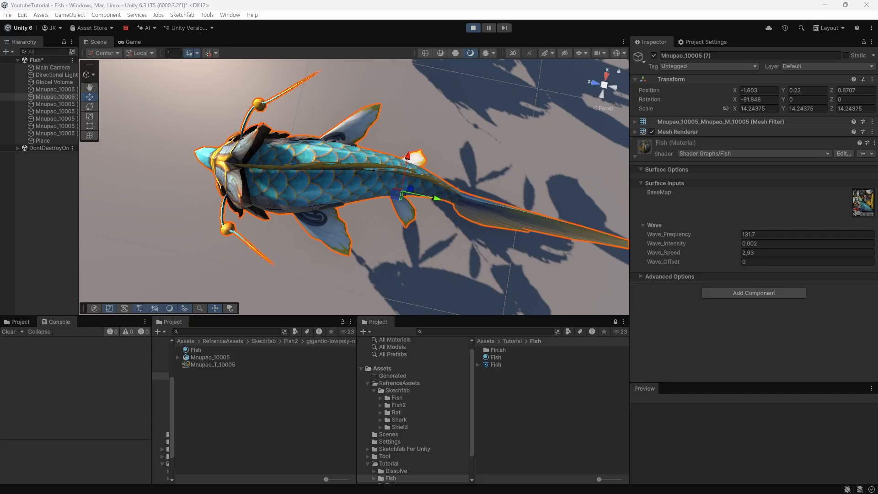
left_click_drag(356, 220, 439, 78, "alt")
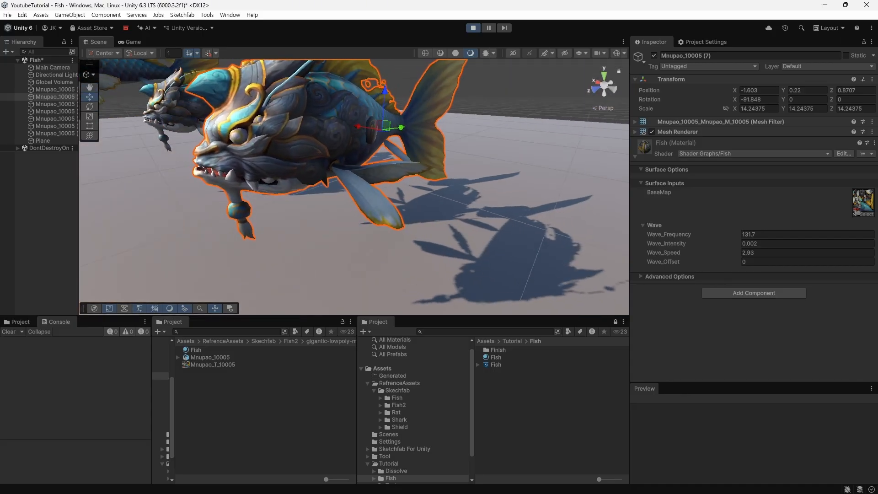
- In the Fish graph, add a Mask category containing a Float property named Mask_Value
left_click_drag(0, 112, 471, 1)
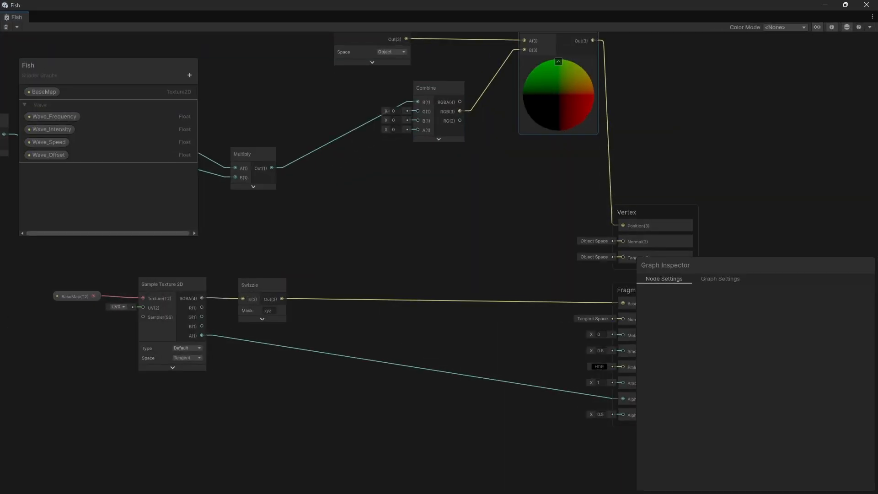
middle_click_drag(439, 220, 526, 224)
left_click(189, 74)
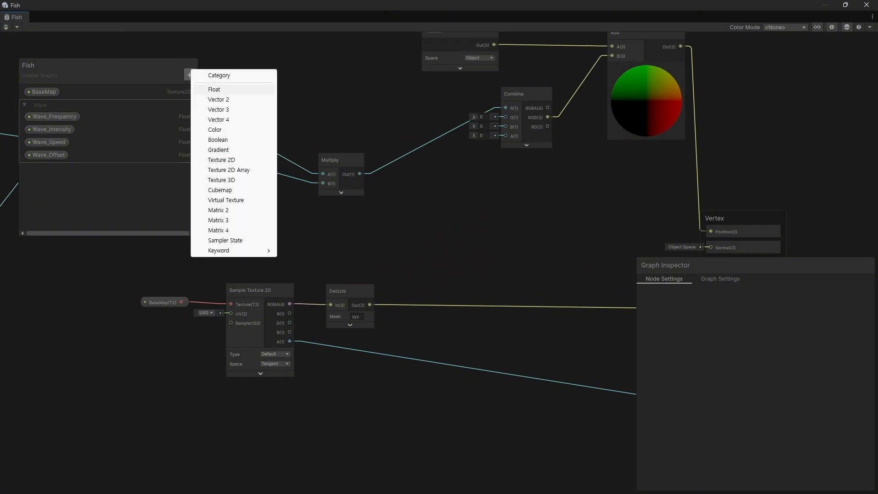
left_click(219, 75)
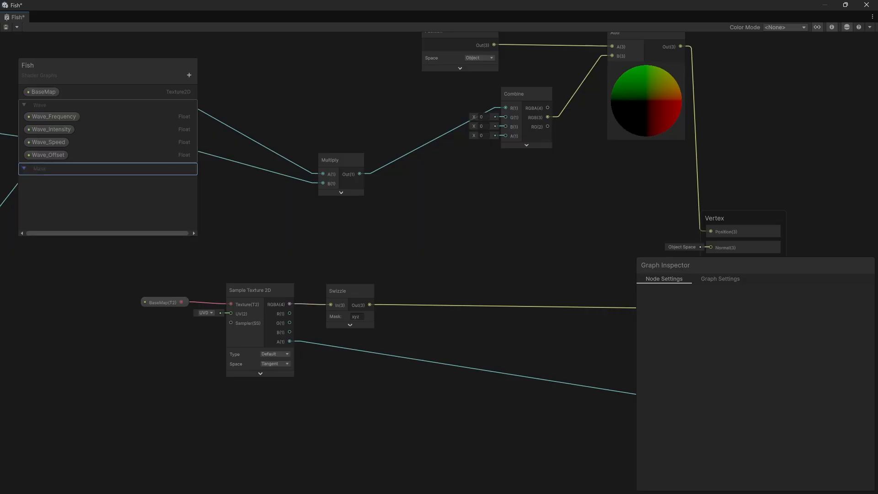
left_click(189, 74)
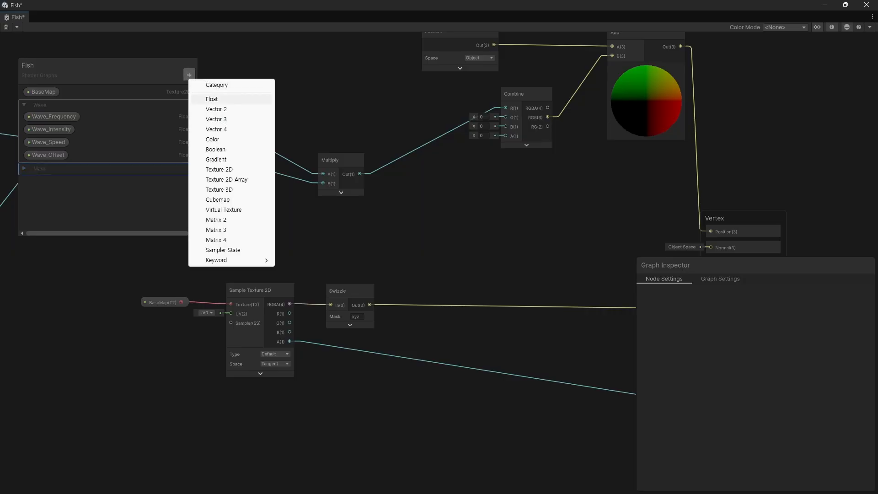
left_click(213, 100)
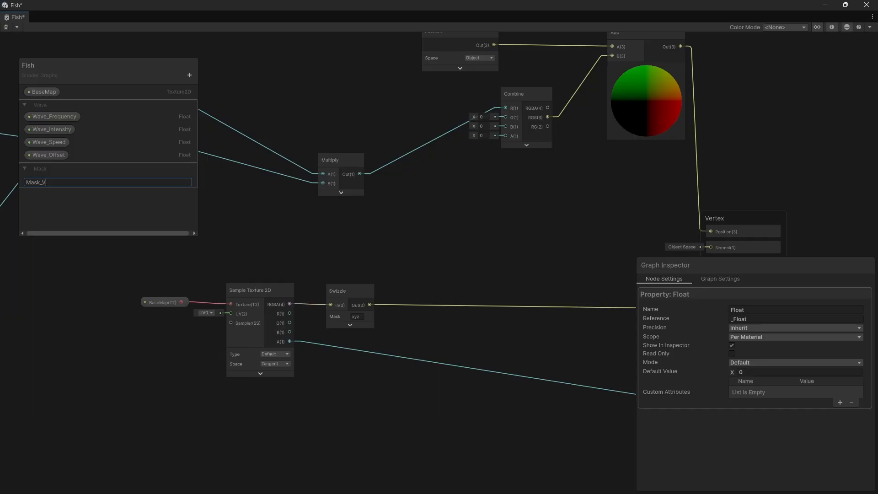
type("Mask_Value")
key("Return")
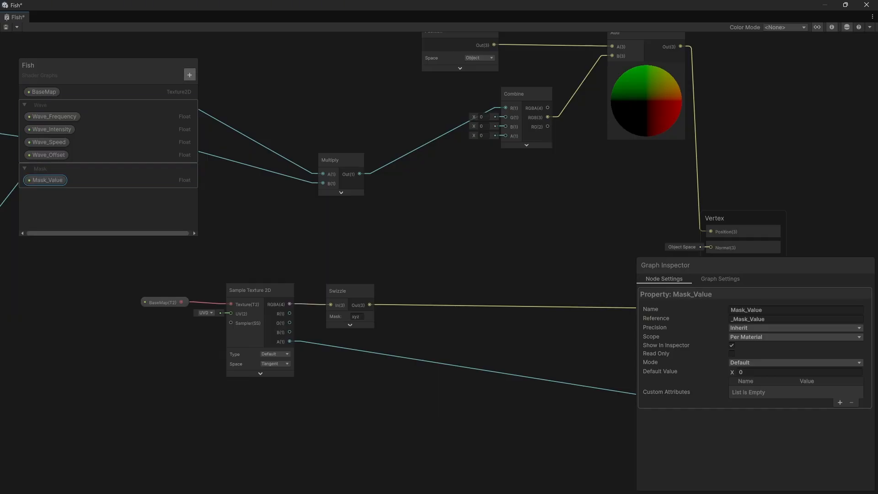
- Add a Float property named Mask_Blur and place it in the Mask category below Mask_Value
left_click(190, 75)
left_click(215, 93)
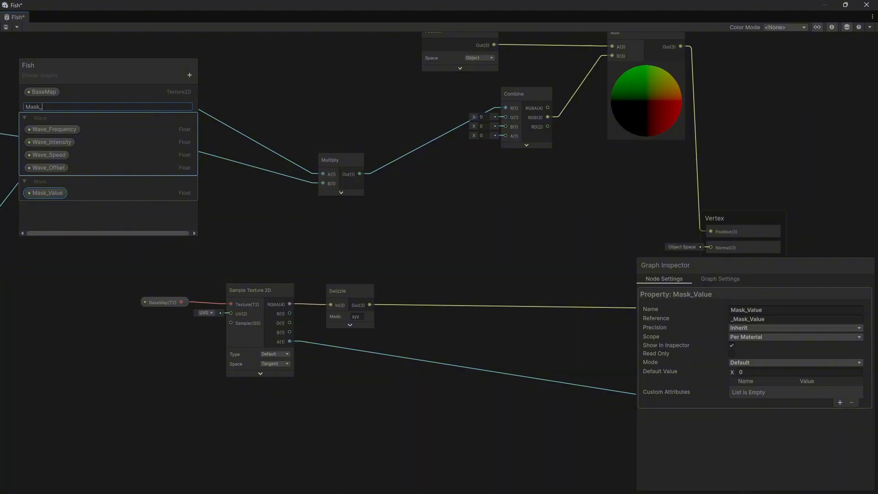
type("Mask_Blur")
key("Return")
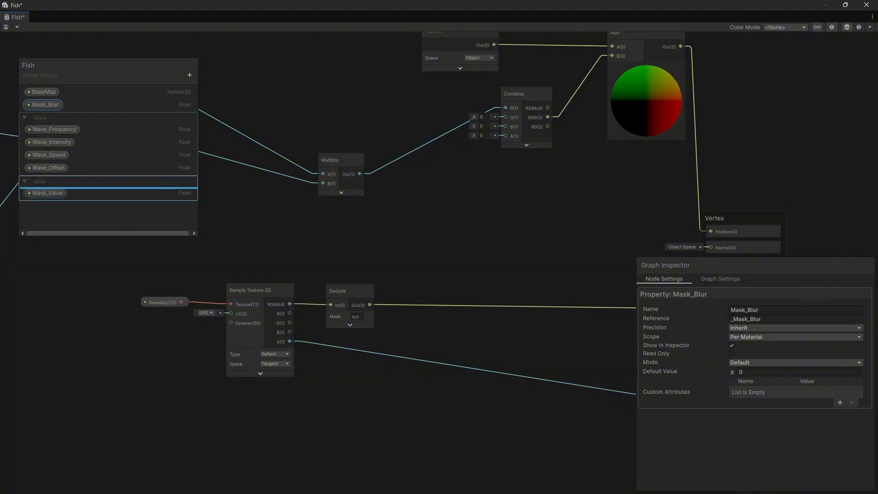
left_click_drag(44, 104, 51, 199)
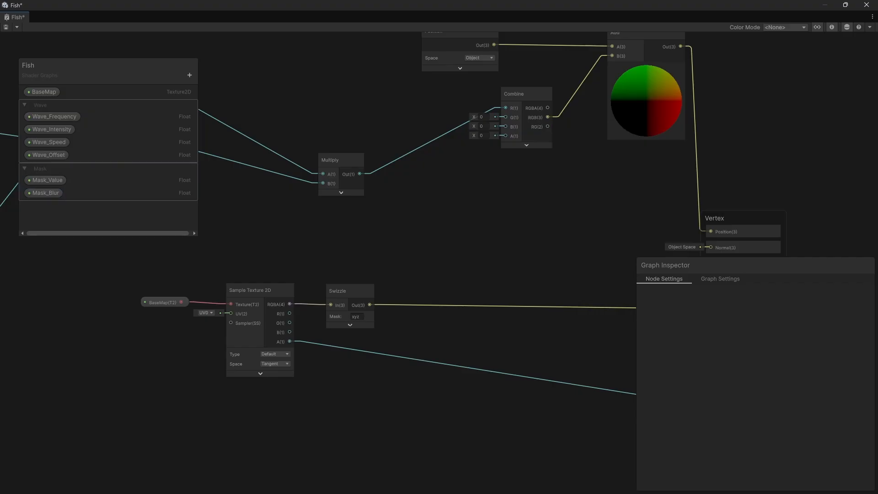
- Move the Wave_Intensity Multiply node closer to the Sine node
middle_click_drag(457, 220, 474, 296)
left_click_drag(358, 237, 281, 172)
middle_click_drag(293, 238, 394, 274)
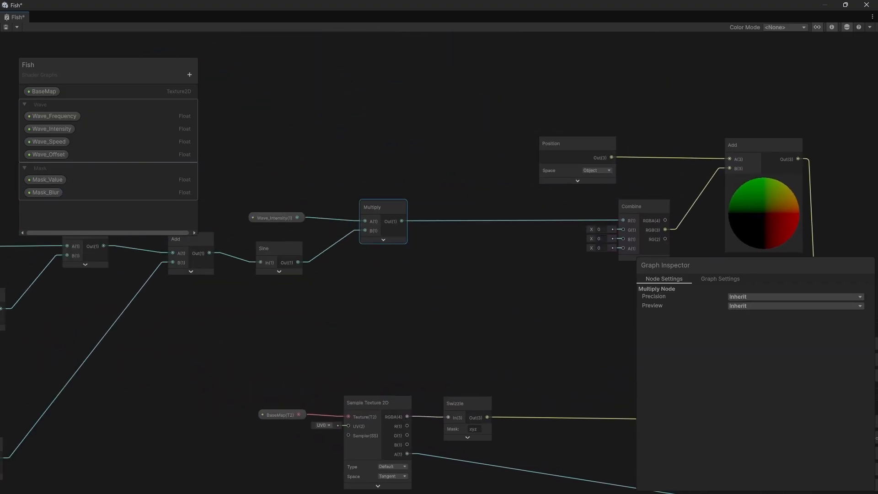
left_click_drag(382, 207, 373, 208)
left_click(380, 275)
- Add a Position node in Object space above the wave nodes and collapse its preview
middle_click_drag(380, 275, 454, 329)
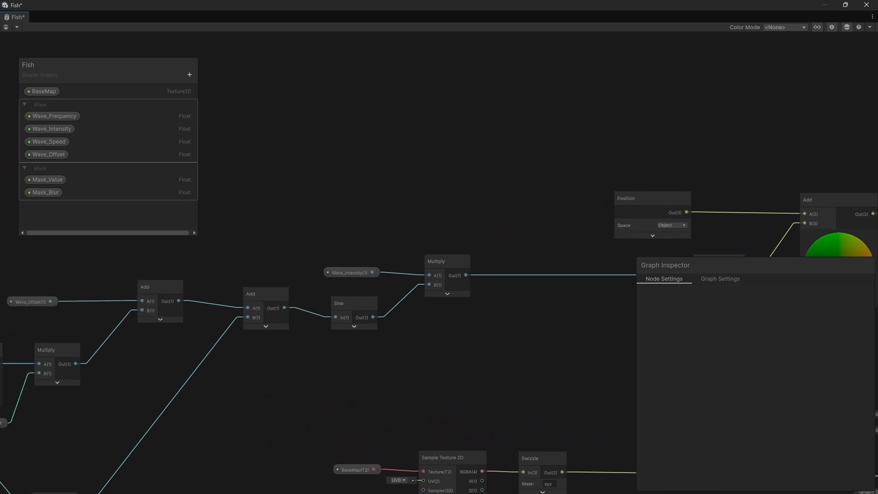
key("space")
type("position")
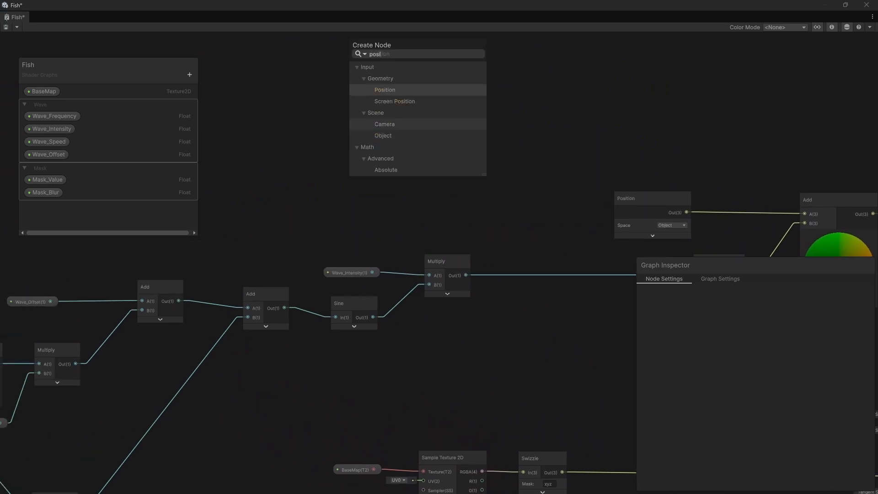
key("Return")
left_click(409, 166)
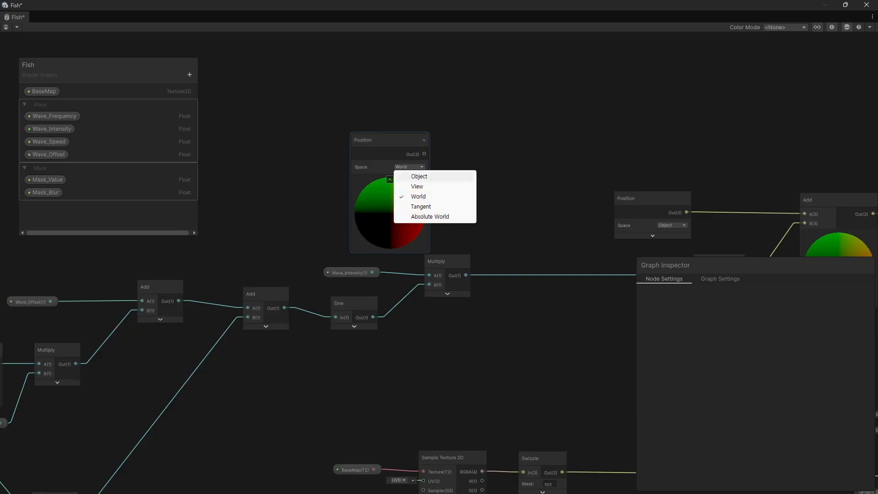
left_click(411, 176)
left_click_drag(366, 140, 280, 132)
left_click(323, 163)
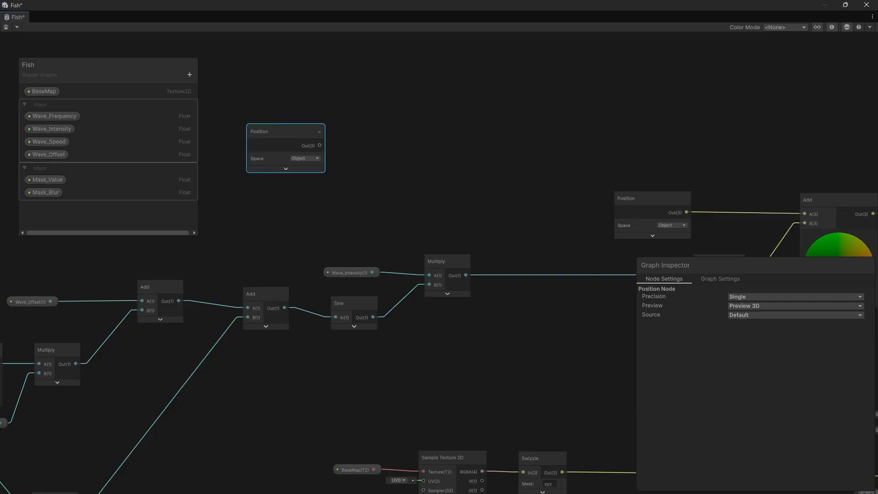
left_click(306, 158)
left_click(377, 148)
- Add a Swizzle node with mask y beside the new Position node, feed it the Position output, and collapse its preview
key("space")
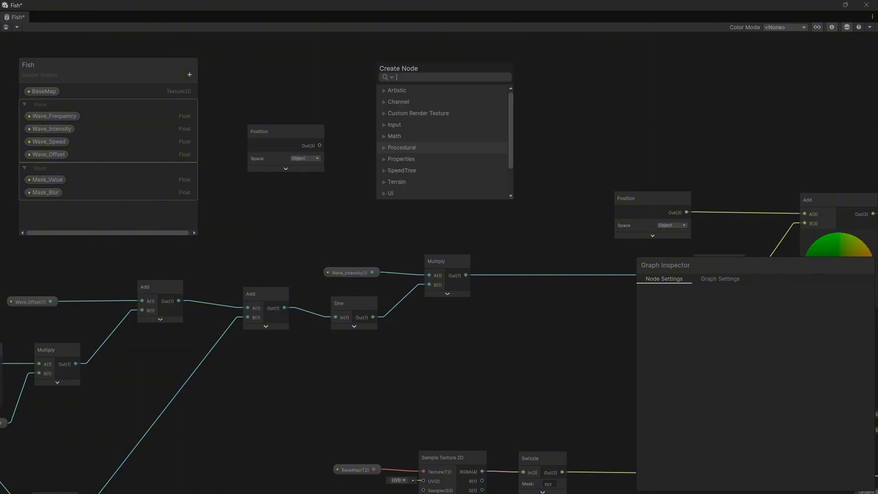
type("swi")
key("Return")
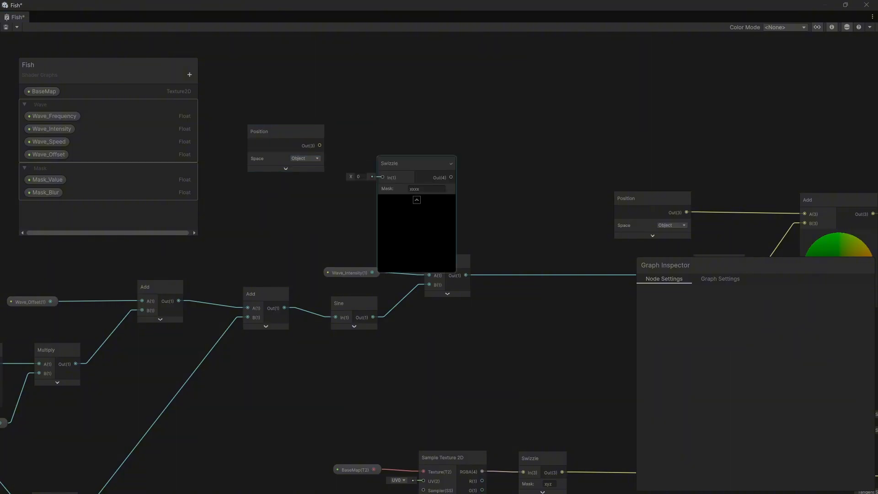
left_click(417, 200)
left_click_drag(393, 164, 392, 150)
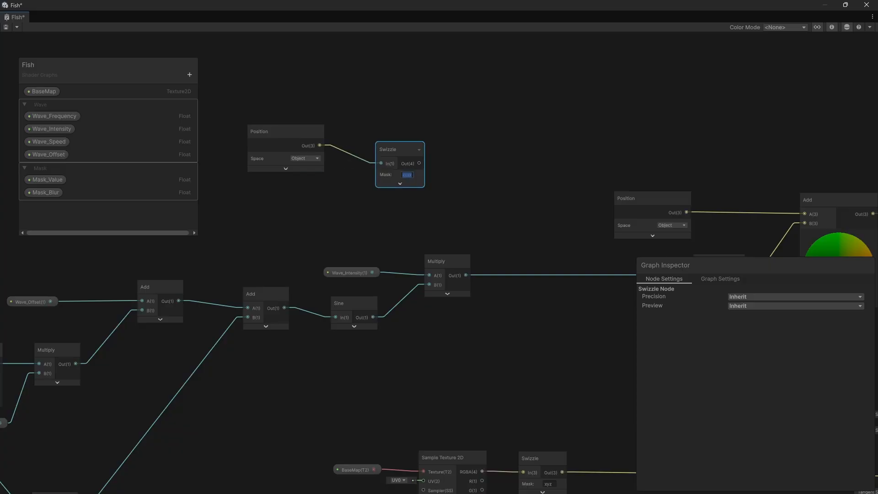
left_click_drag(392, 149, 370, 132)
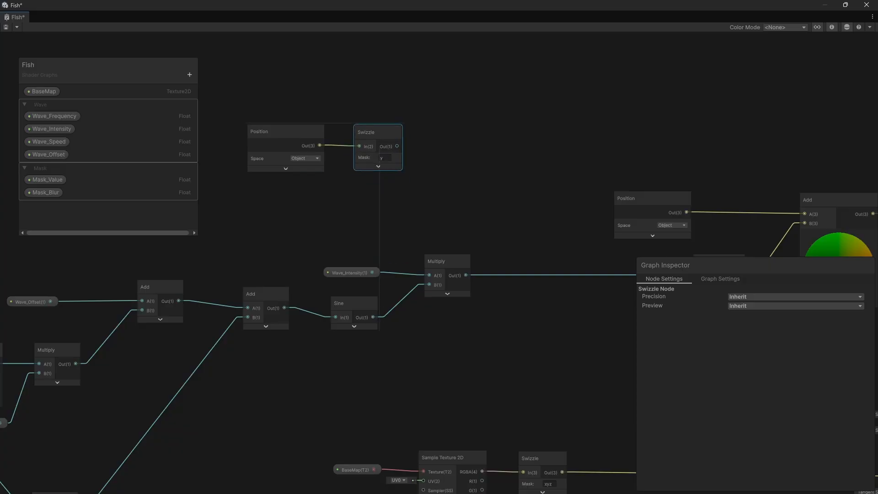
left_click(444, 180)
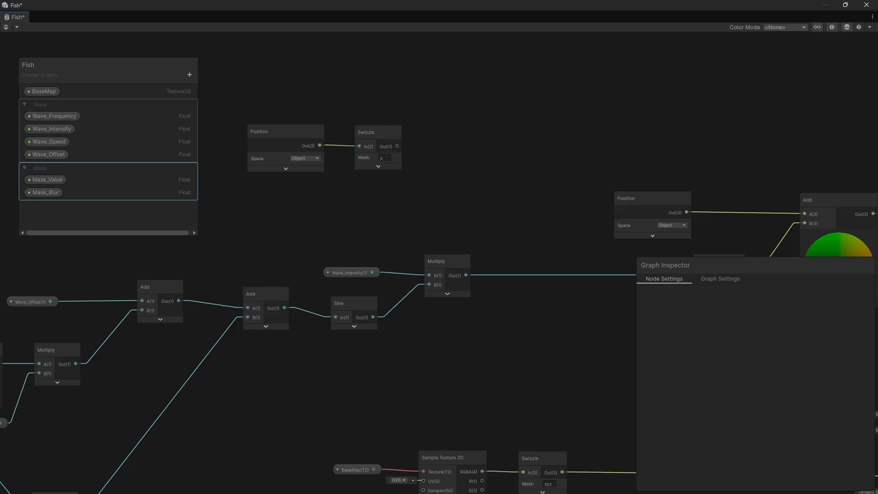
- Shift the new Position and Swizzle pair aside and add a Smoothstep node above the Wave_Intensity Multiply node
left_click_drag(232, 108, 389, 183)
left_click_drag(379, 132, 305, 127)
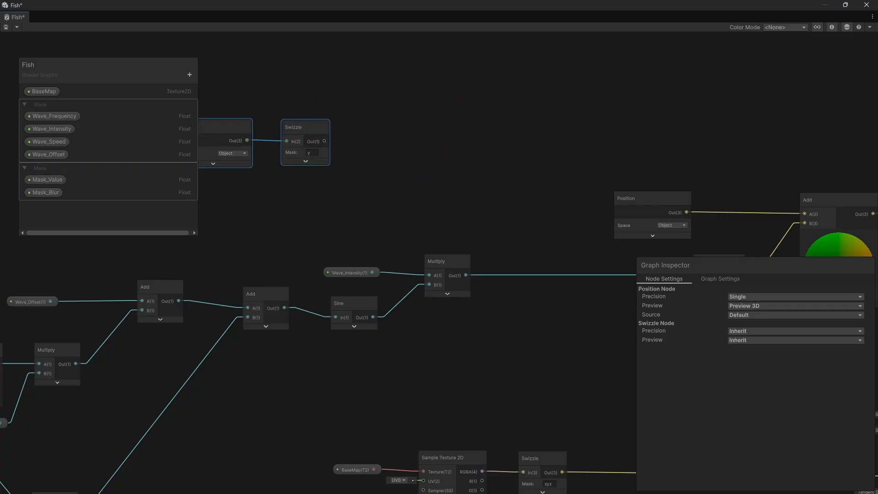
left_click(320, 193)
key("space")
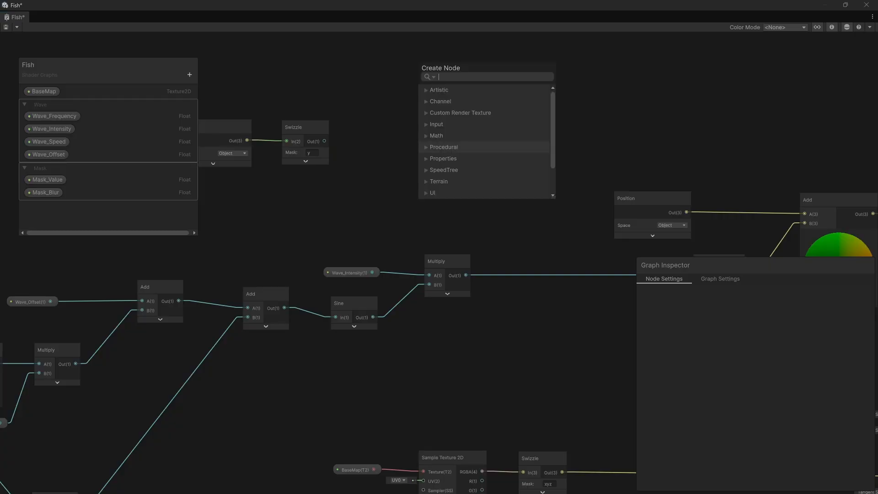
type("smooth")
key("Return")
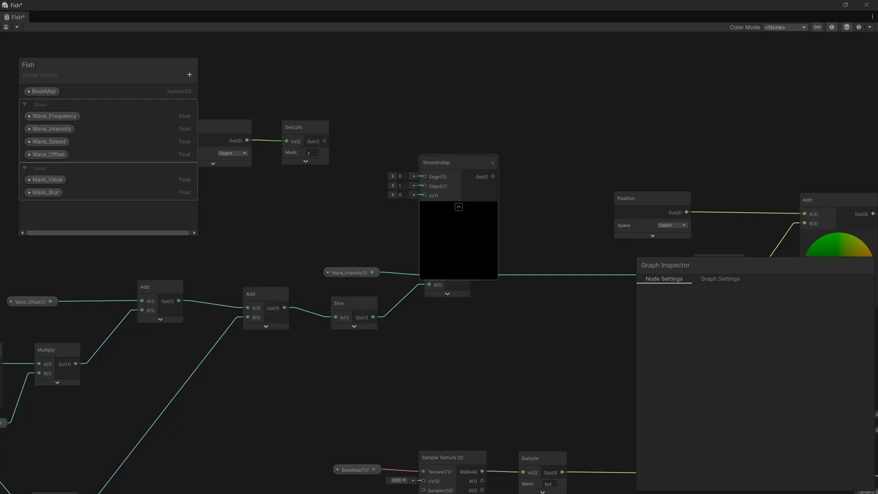
left_click_drag(445, 165, 442, 137)
- Place Mask_Value and Mask_Blur property nodes above the Swizzle node and move Smoothstep to make room
left_click(45, 179)
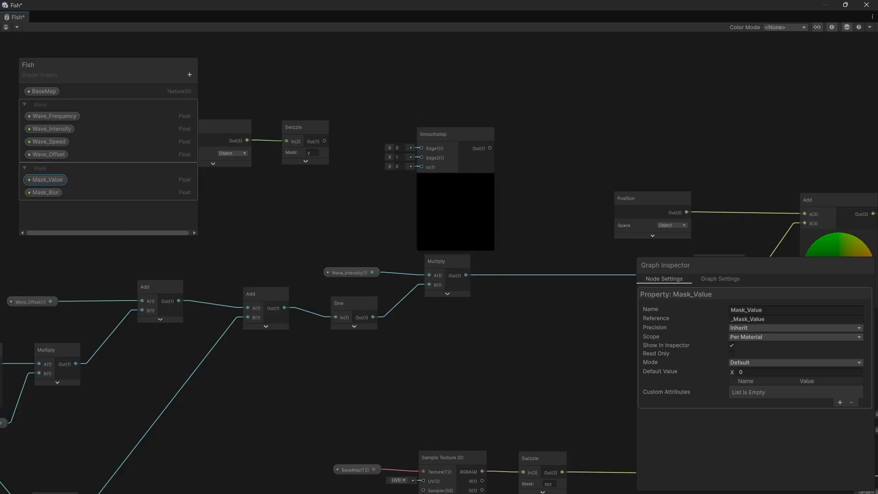
left_click_drag(46, 192, 315, 103)
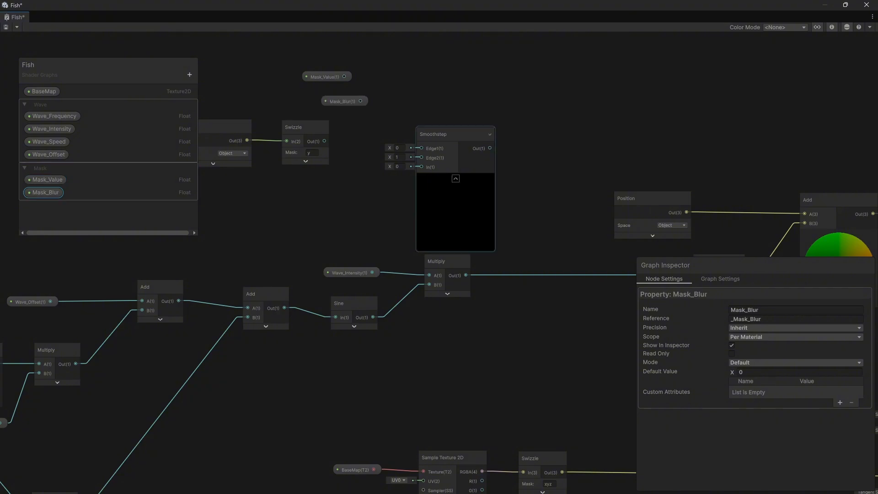
left_click_drag(442, 137, 457, 106)
left_click_drag(342, 101, 323, 96)
left_click(371, 106)
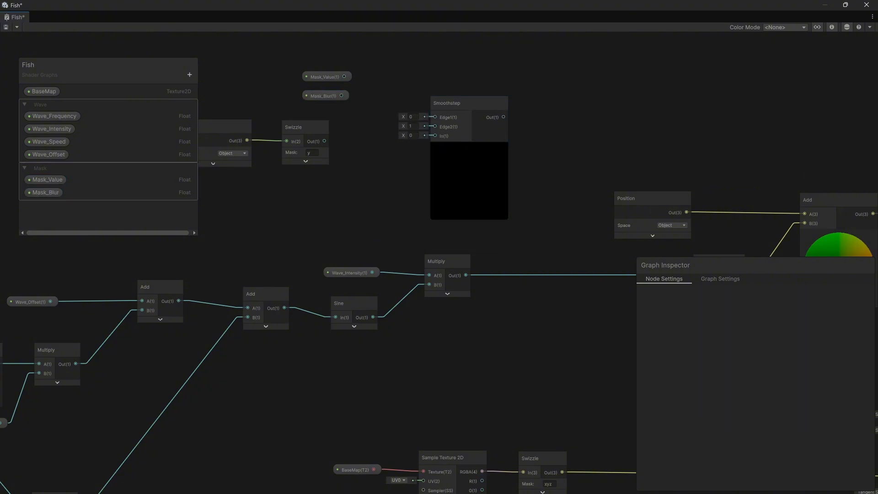
- Add an Add node with its preview collapsed, wiring Mask_Value to A and Mask_Blur to B
key("space")
type("add")
key("Return")
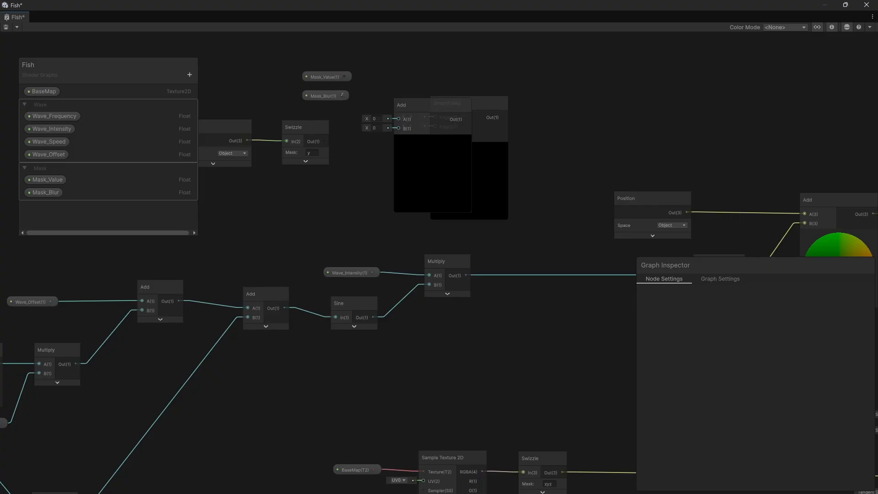
left_click_drag(402, 130, 401, 129)
left_click_drag(414, 105, 407, 77)
left_click_drag(345, 77, 396, 105)
left_click(425, 113)
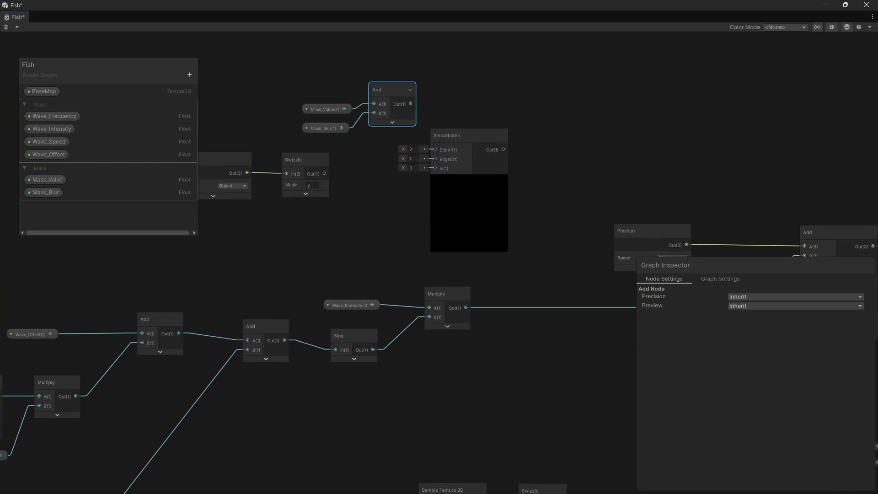
- Move the Smoothstep node aside and wire Mask_Value to Edge1, the mask Add output to Edge2, and the Swizzle output to In
left_click_drag(447, 135, 494, 142)
left_click_drag(507, 129, 503, 111)
left_click(457, 172)
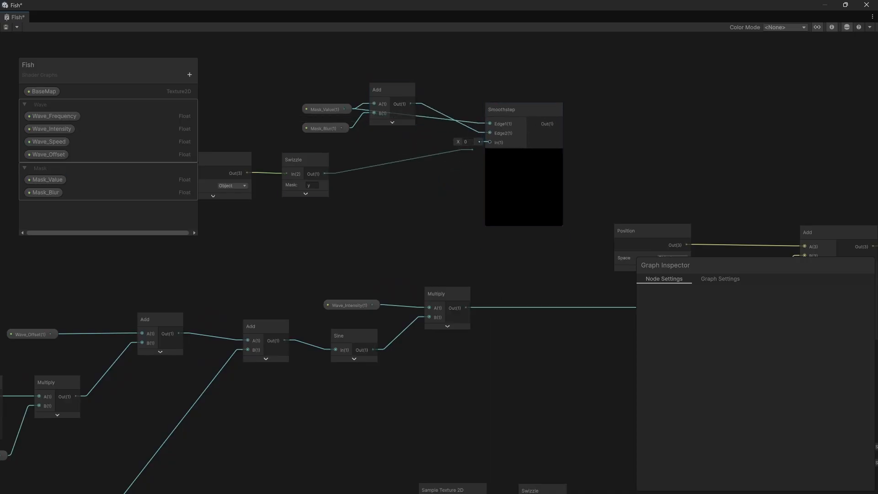
left_click_drag(472, 149, 490, 142)
middle_click_drag(508, 166, 396, 152)
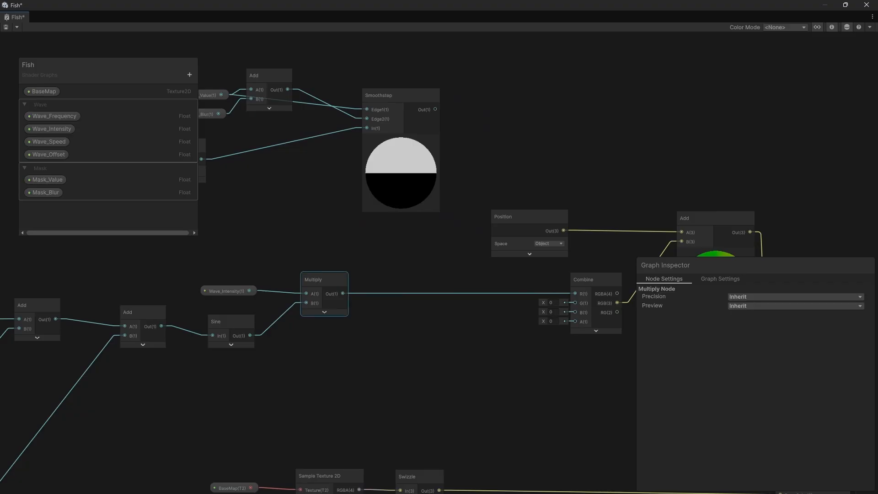
- Add a Multiply node after the Wave_Intensity Multiply, collapse its preview, and feed the Wave_Intensity Multiply output into B
key("space")
type("mu")
key("Return")
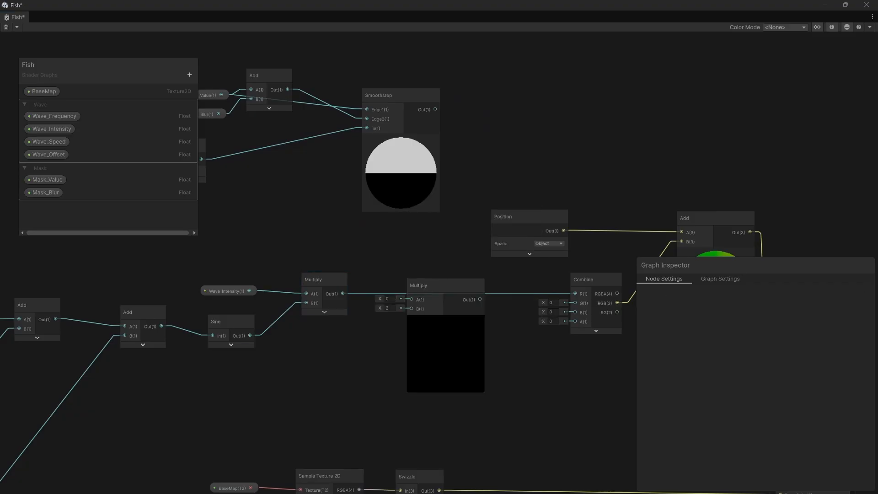
left_click_drag(434, 286, 445, 253)
left_click(447, 320)
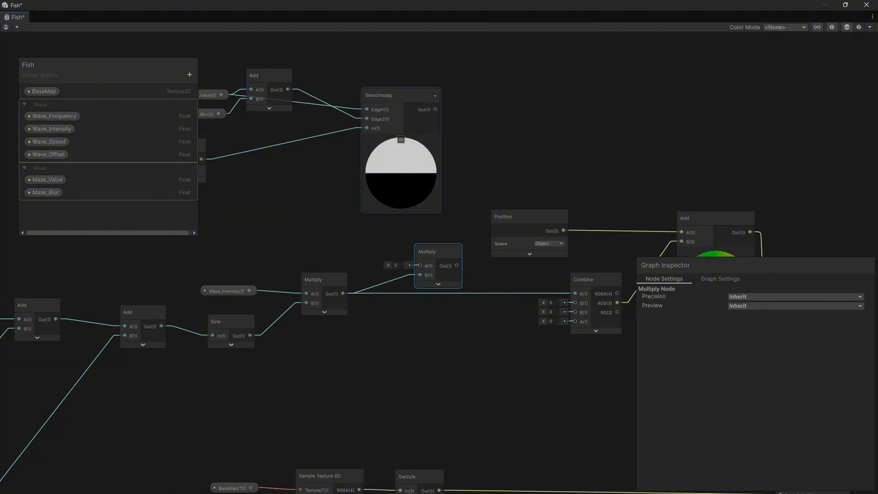
- Wire the Smoothstep output to A of the new Multiply node, shift Smoothstep aside, and save the graph
left_click_drag(398, 95, 362, 82)
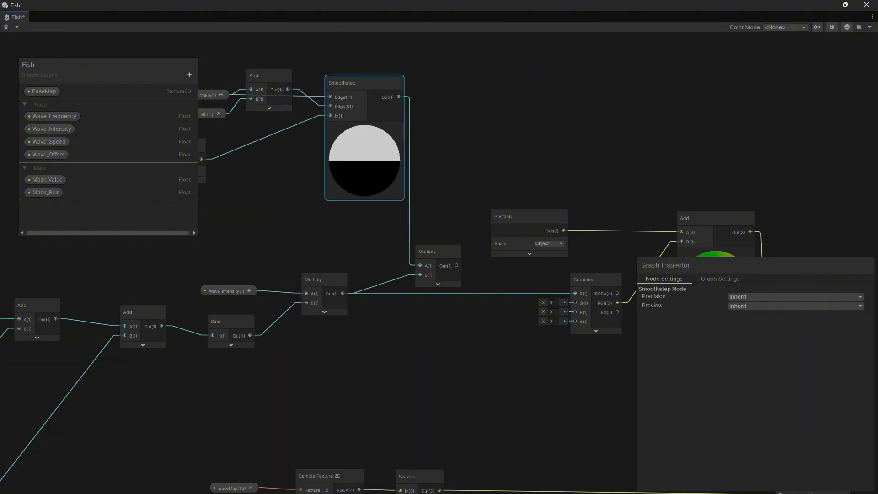
key("Escape")
key("ctrl+s")
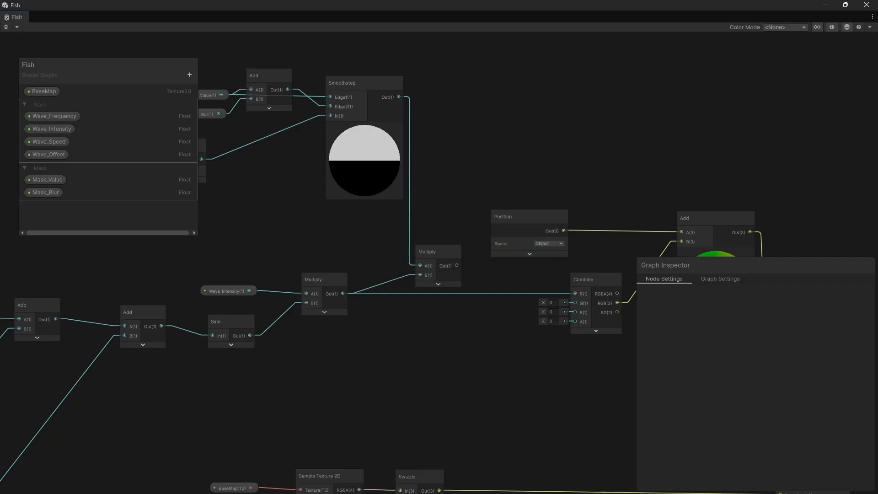
- Try the new Multiply node's output as the Fragment Base Color, and restore the texture Swizzle connection
scroll(469, 345, "down", 1)
middle_click_drag(470, 345, 371, 281)
scroll(369, 238, "up", 1)
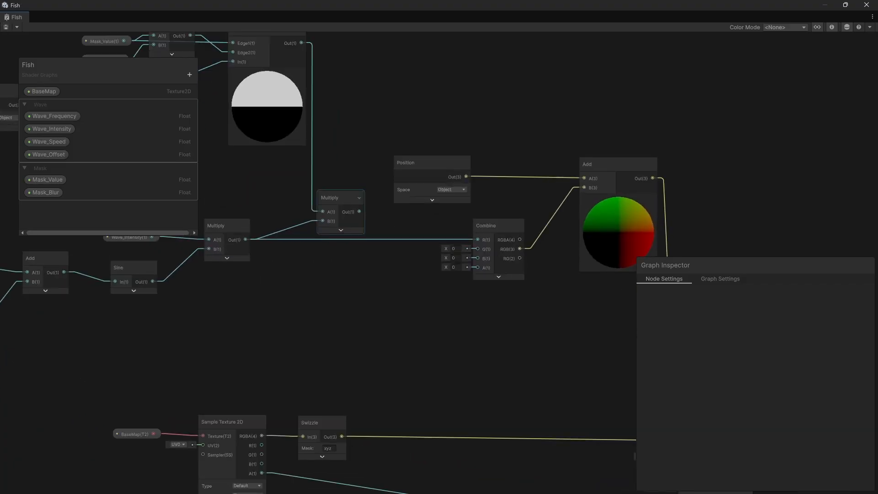
left_click_drag(340, 198, 376, 283)
middle_click_drag(473, 325, 381, 240)
scroll(405, 289, "down", 1)
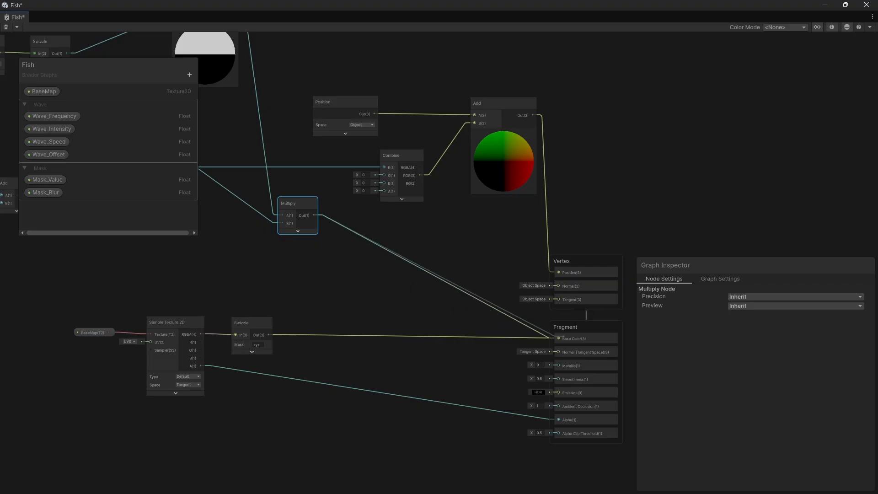
left_click_drag(565, 337, 564, 338)
middle_click_drag(498, 316, 561, 339)
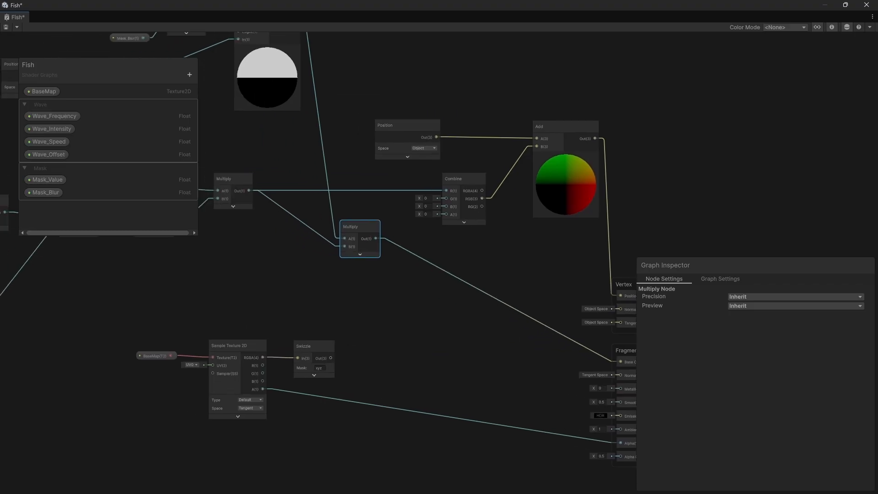
left_click_drag(640, 368, 621, 362)
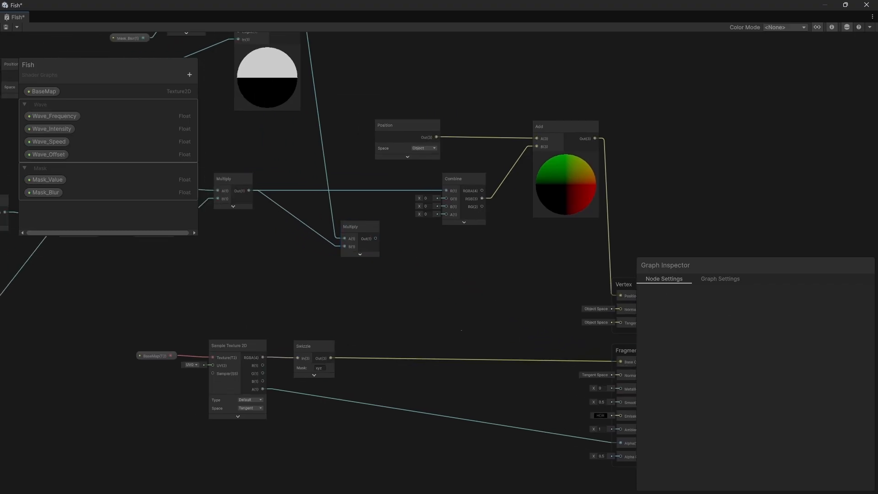
- Move the Multiply node back up, connect the Smoothstep output to Base Color to preview the mask, and save the graph
middle_click_drag(517, 316, 536, 354)
left_click_drag(374, 266, 375, 166)
scroll(357, 204, "down", 3)
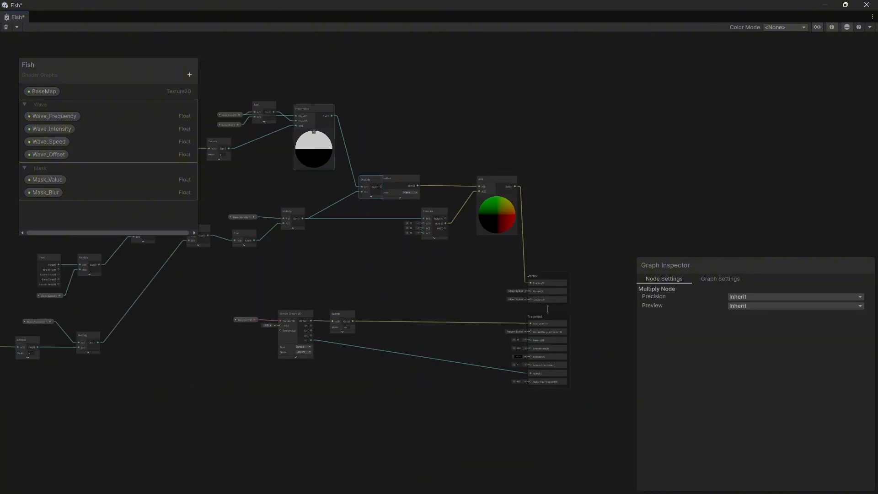
left_click_drag(306, 109, 303, 121)
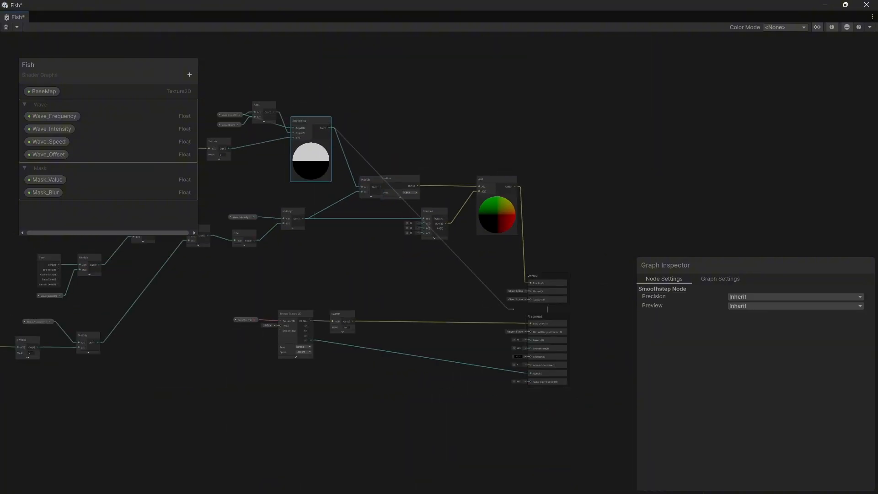
left_click_drag(514, 309, 530, 323)
left_click(547, 310)
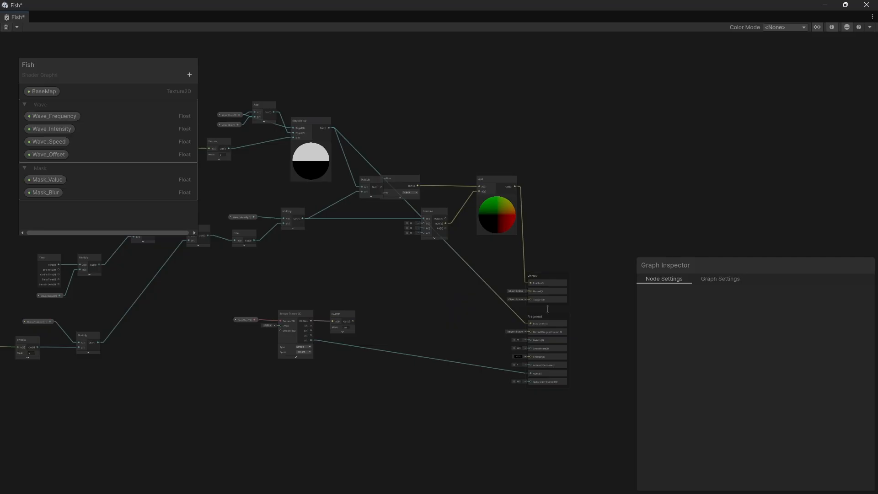
key("ctrl+s")
scroll(422, 291, "up", 3)
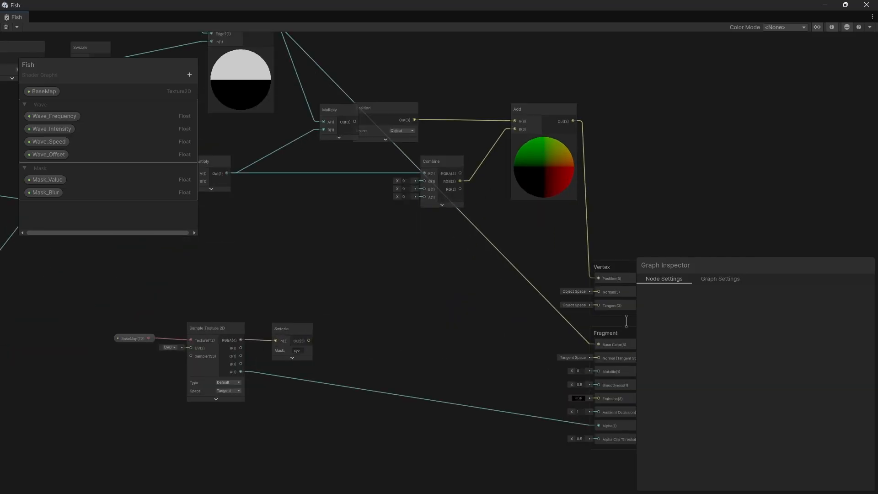
- Switch to the main Unity editor and try Mask_Blur values of 0.001 and 0.01 on the Fish material, ending at 0.05
left_click_drag(393, 5, 0, 389)
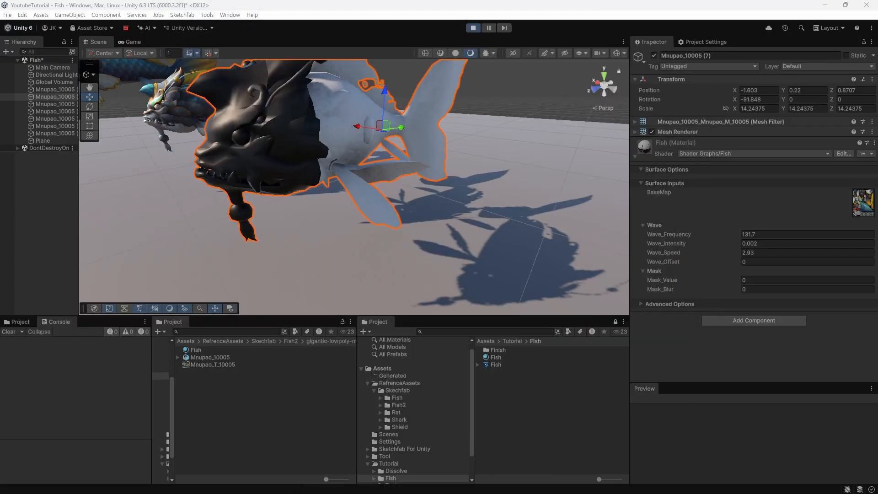
left_click_drag(361, 155, 298, 147, "alt")
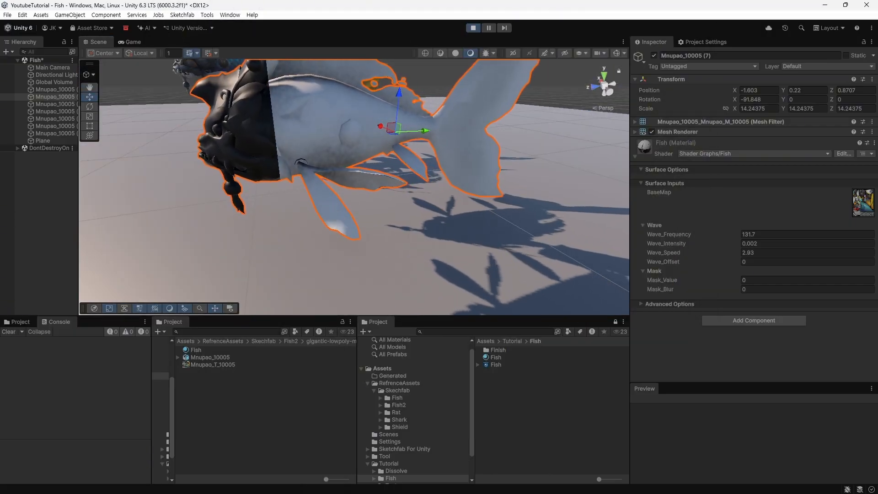
left_click_drag(664, 280, 757, 280)
key("ctrl+z")
left_click(661, 289)
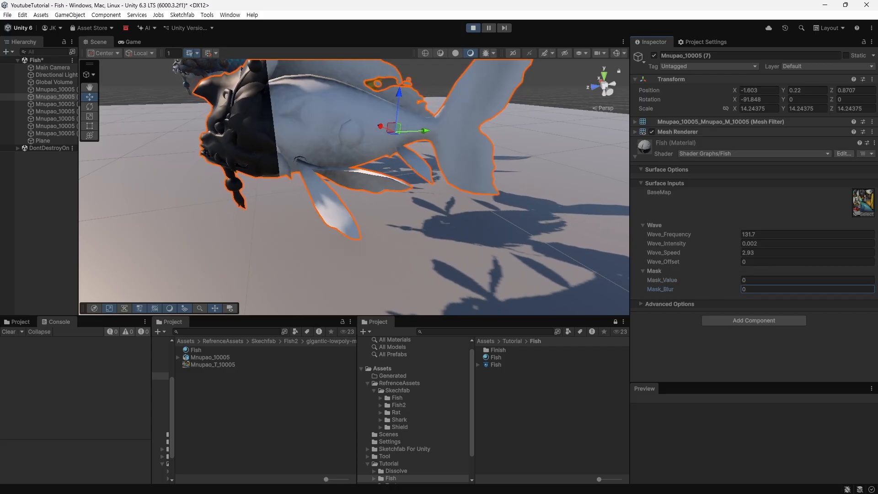
type(".001")
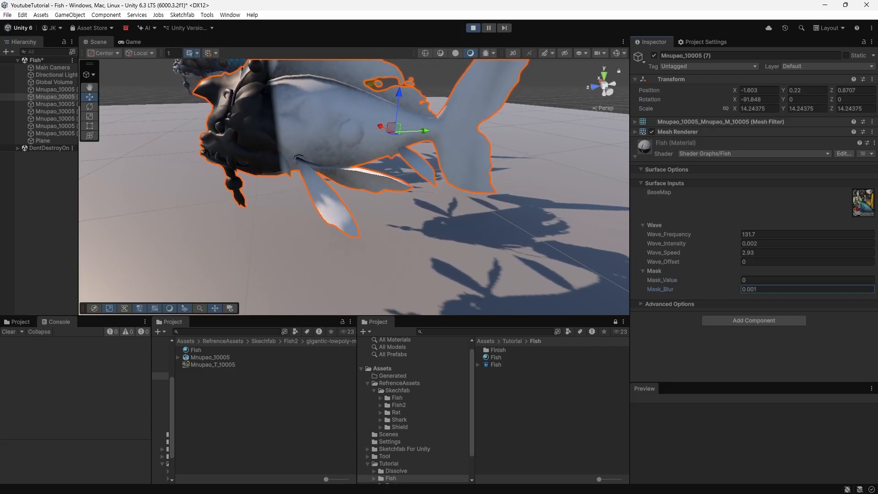
key("BackSpace")
key("BackSpace")
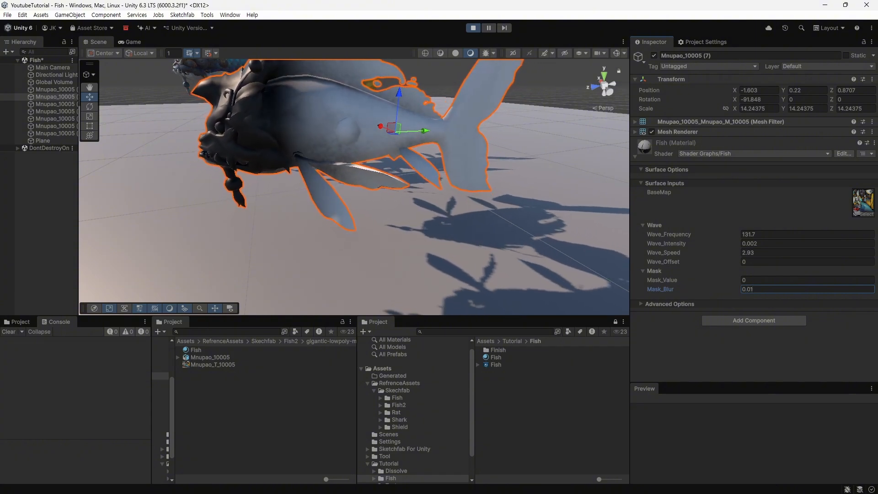
type("1")
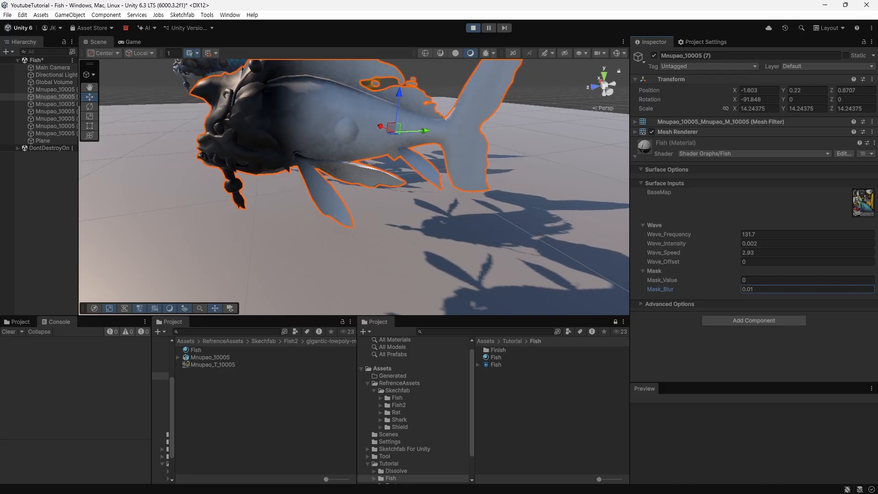
key("BackSpace")
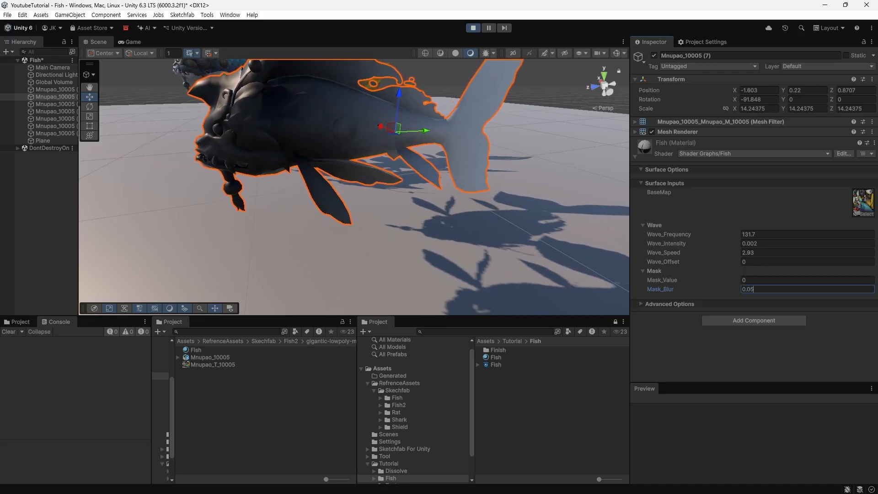
type("5")
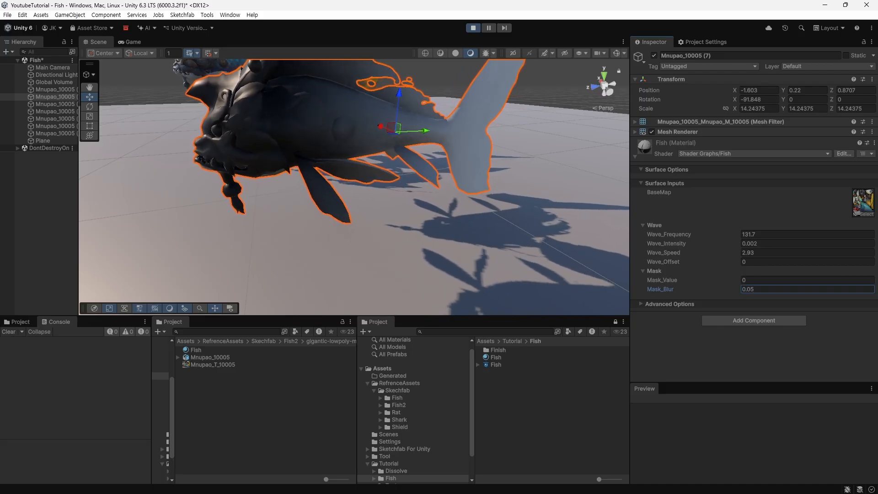
- Try a Mask_Value of -0.001, set it to -0.006, and inspect the mask from the fish's front
left_click(778, 280)
type("-0.00")
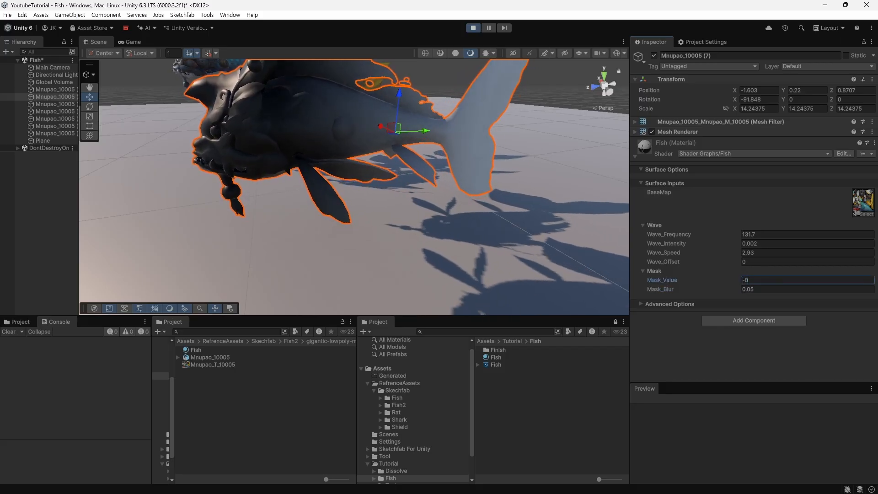
type("1")
key("Return")
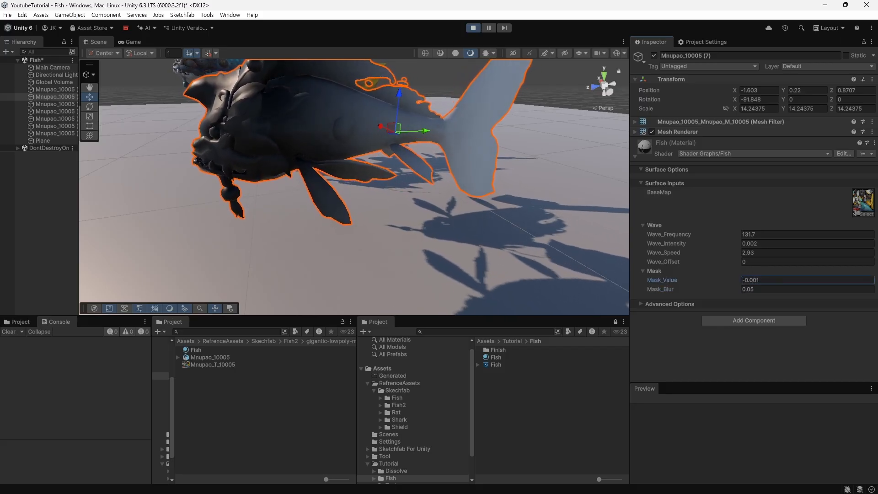
type("-0.006")
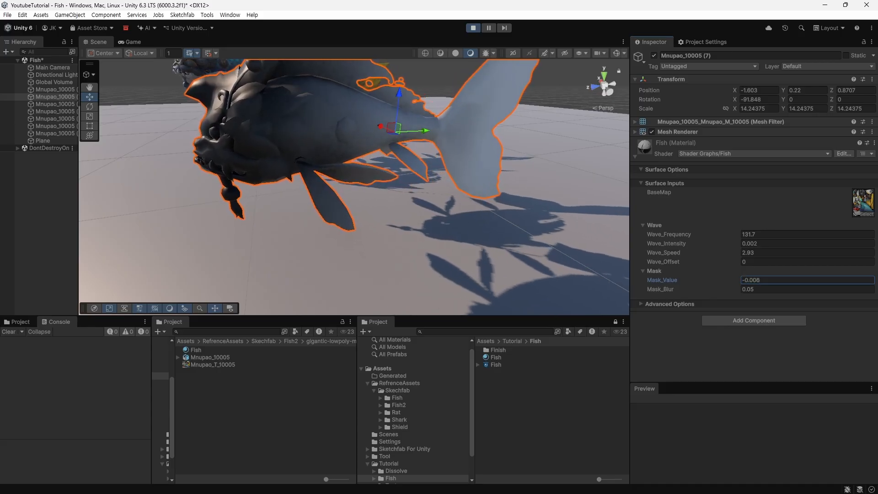
left_click_drag(293, 192, 389, 197, "alt")
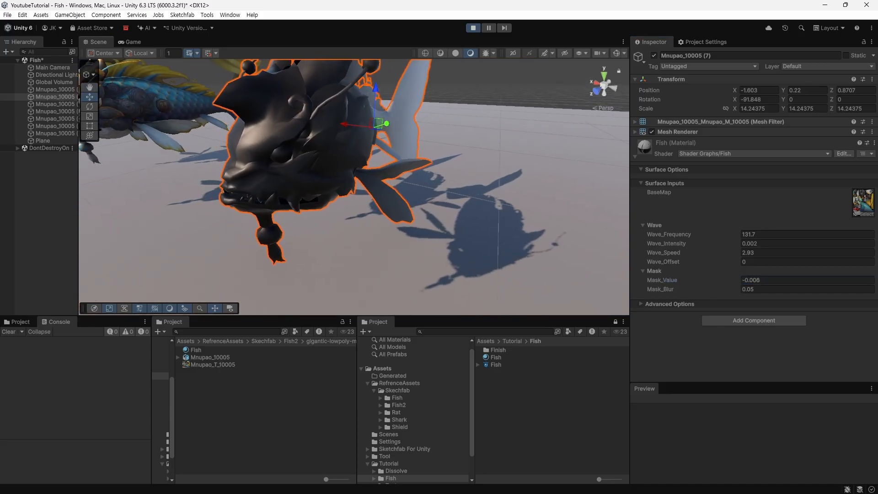
- Return to the Fish graph, connect the masked Multiply output to Combine's R input, and rearrange the Multiply, Position and Combine nodes
left_click_drag(0, 134, 565, 104)
double_click(566, 104)
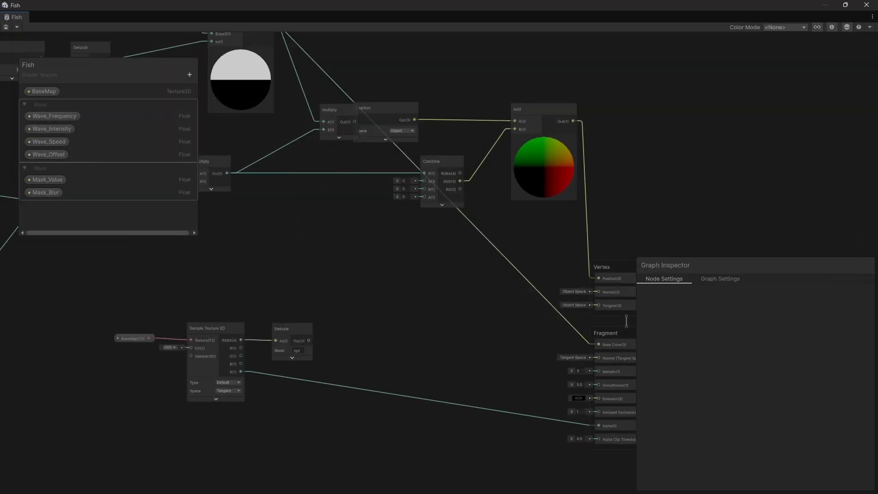
left_click_drag(405, 182, 385, 179)
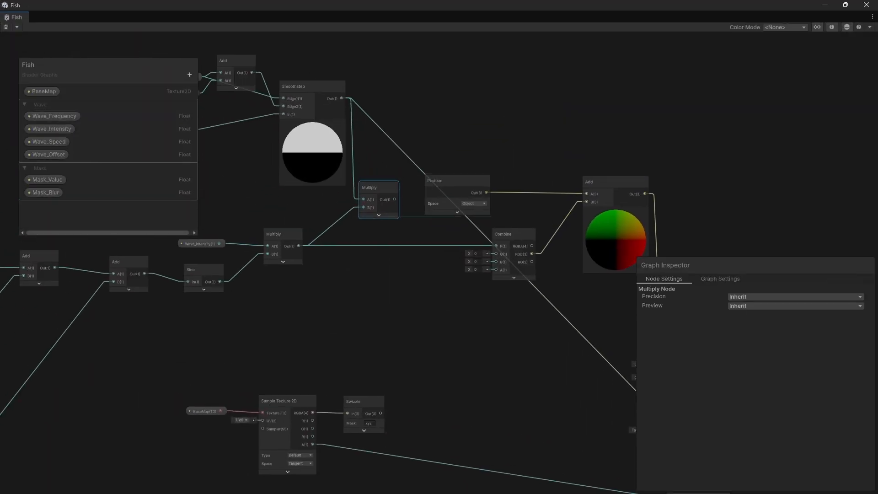
left_click_drag(440, 180, 496, 171)
left_click_drag(512, 235, 461, 236)
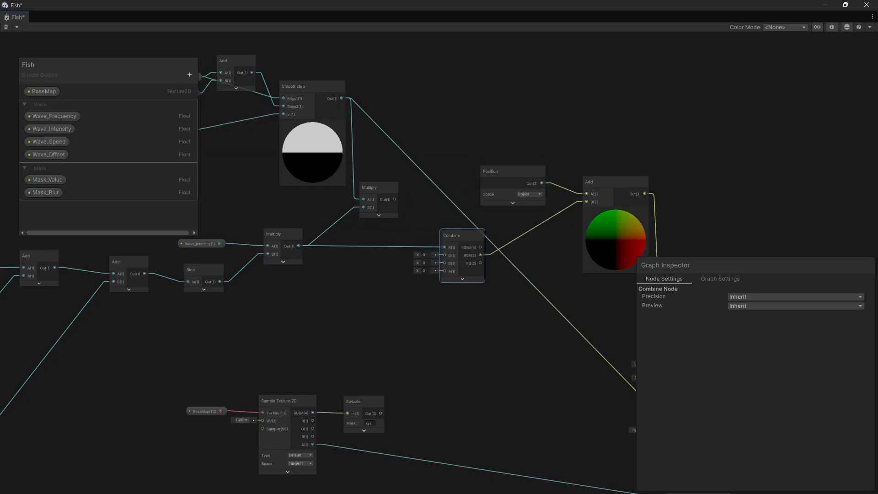
scroll(392, 201, "up", 2)
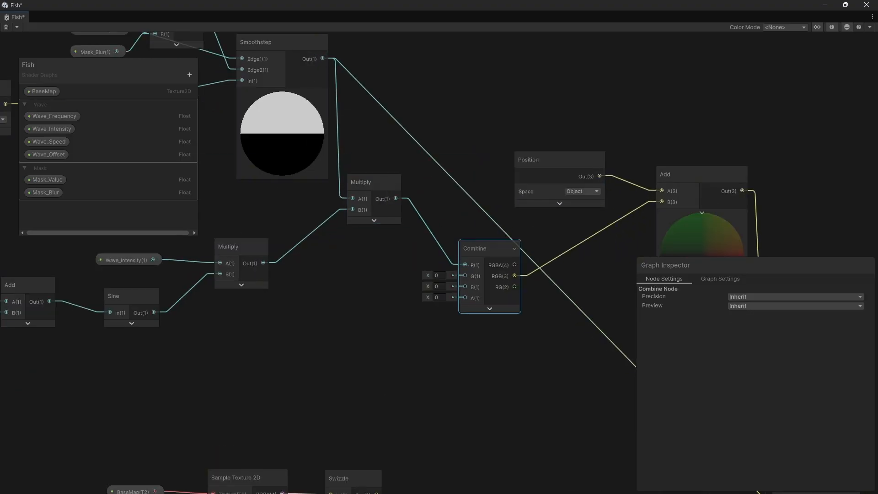
left_click_drag(366, 182, 372, 241)
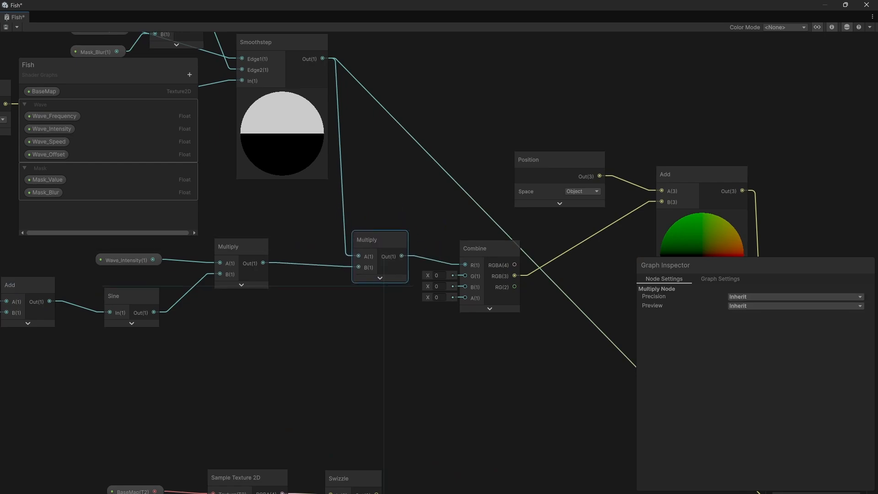
- Reconnect the texture Swizzle output to the Fragment Base Color and save the graph
left_click(475, 371)
scroll(479, 376, "down", 2)
middle_click_drag(479, 376, 340, 181)
left_click_drag(567, 295, 556, 271)
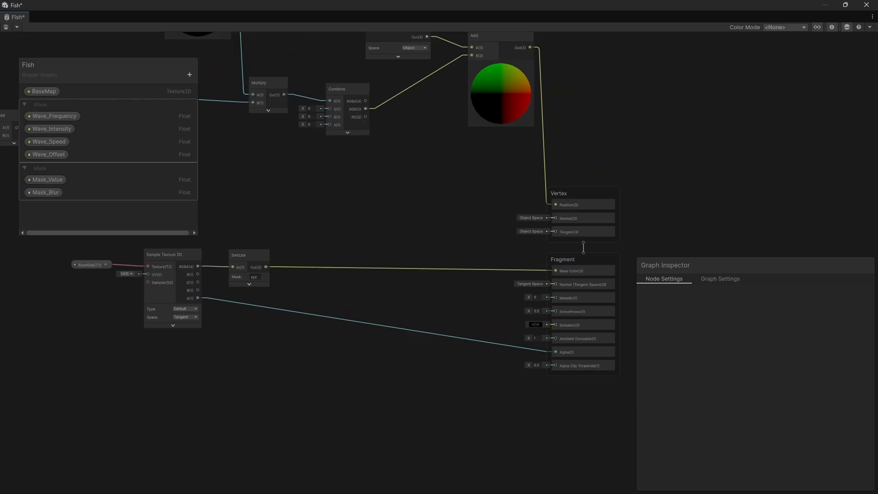
key("ctrl+s")
- Switch back to the main Unity editor and set the Fish material's Mask_Value to -0.02
left_click_drag(604, 5, 0, 158)
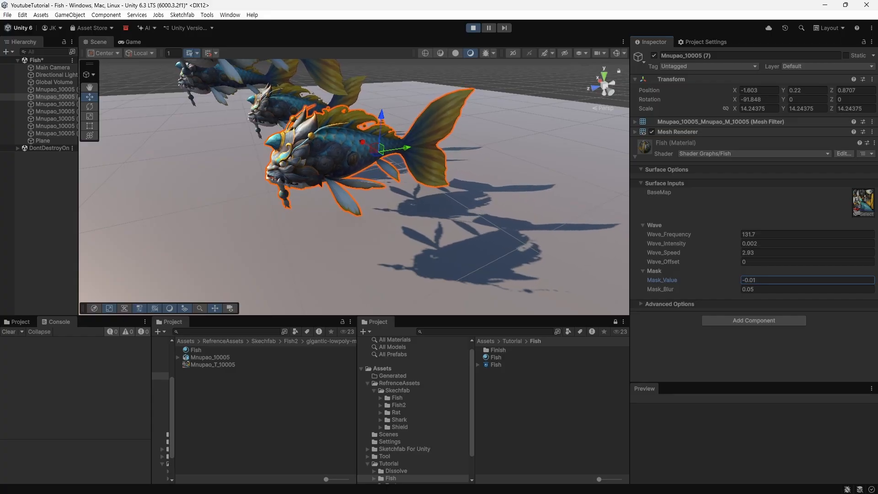
key("BackSpace")
type("2")
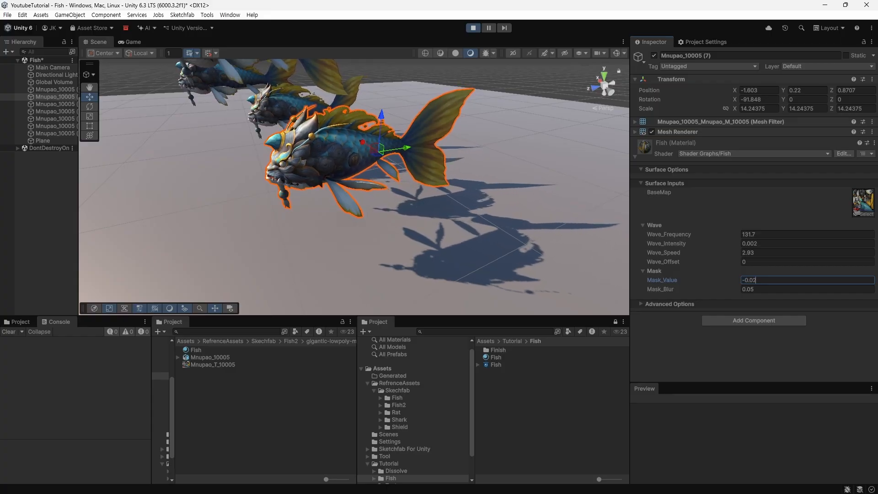
- View the selected fish from a lower side angle and set Wave_Offset to 50.1
left_click_drag(293, 183, 274, 151, "alt")
scroll(275, 151, "up", 2)
left_click_drag(664, 262, 824, 261)
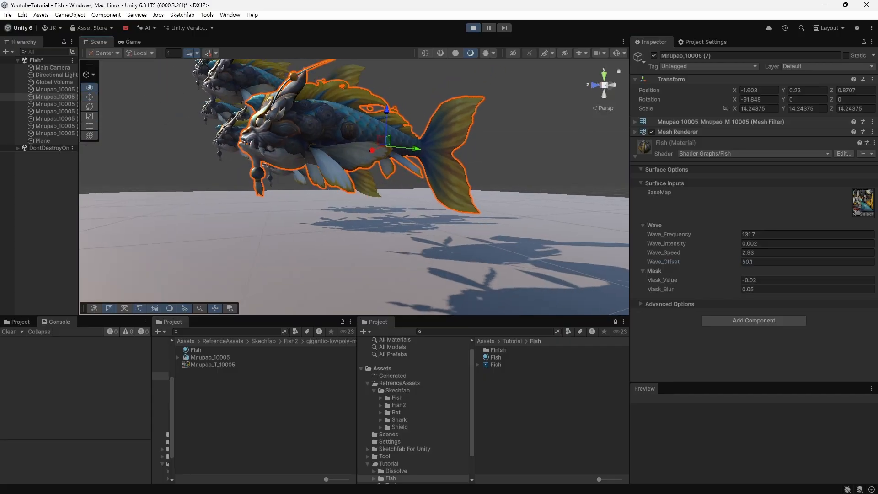
- Duplicate the selected fish and place the copy in front of and above it, at about X -1.937, Y 0.446, Z 0.863
key("ctrl+d")
left_click_drag(352, 142, 423, 170)
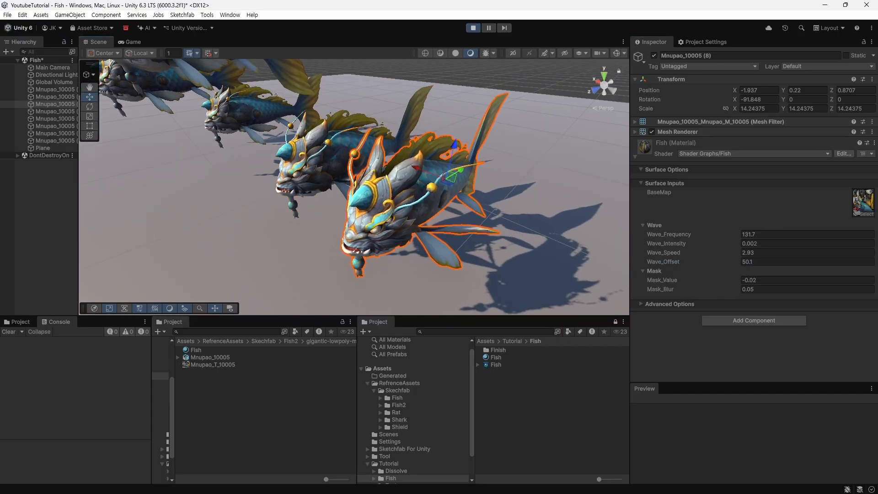
left_click(485, 165)
left_click(439, 176)
left_click_drag(454, 144, 471, 66)
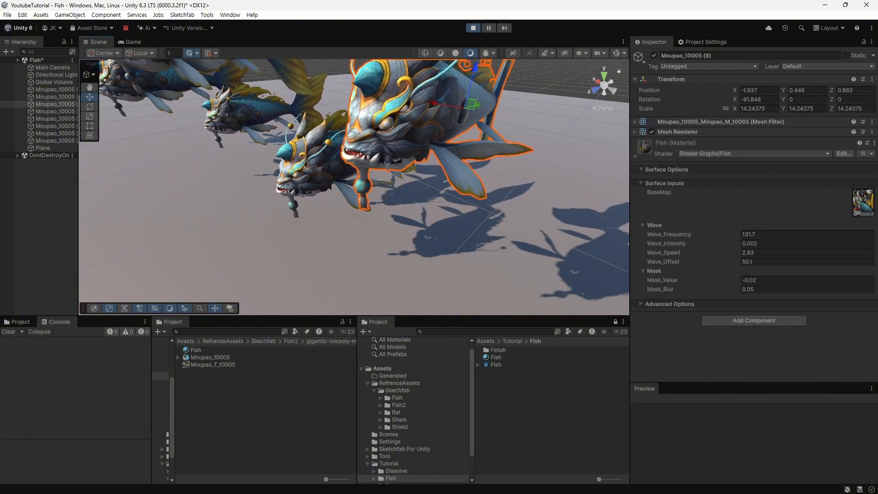
scroll(457, 183, "down", 4)
left_click_drag(458, 206, 446, 146, "alt")
left_click(481, 183)
left_click_drag(480, 183, 471, 169, "alt")
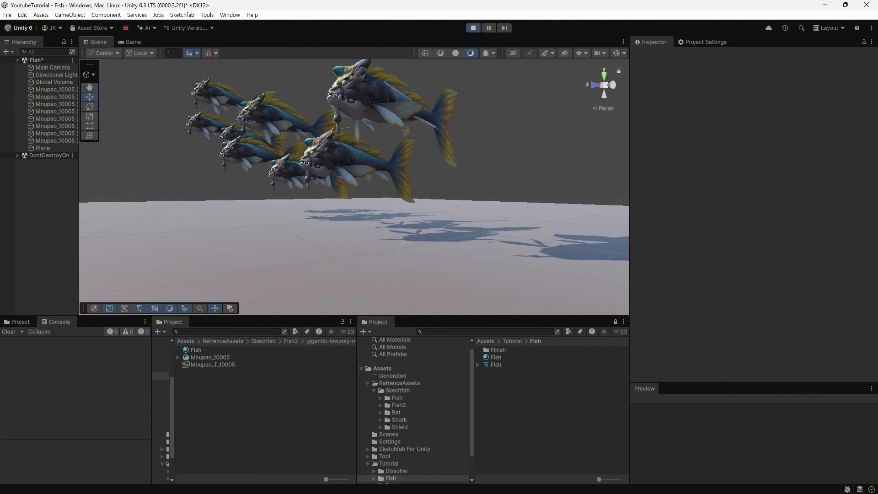
- Duplicate the raised front fish and move the copy to about Y 0.474, Z 1.726
left_click(384, 101)
key("ctrl+d")
left_click_drag(418, 114, 236, 61)
left_click_drag(329, 183, 361, 217, "alt")
scroll(361, 206, "down", 4)
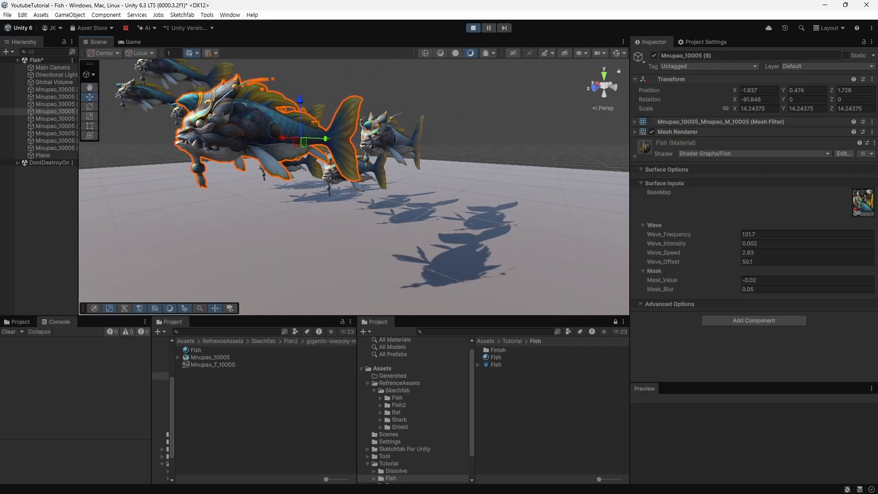